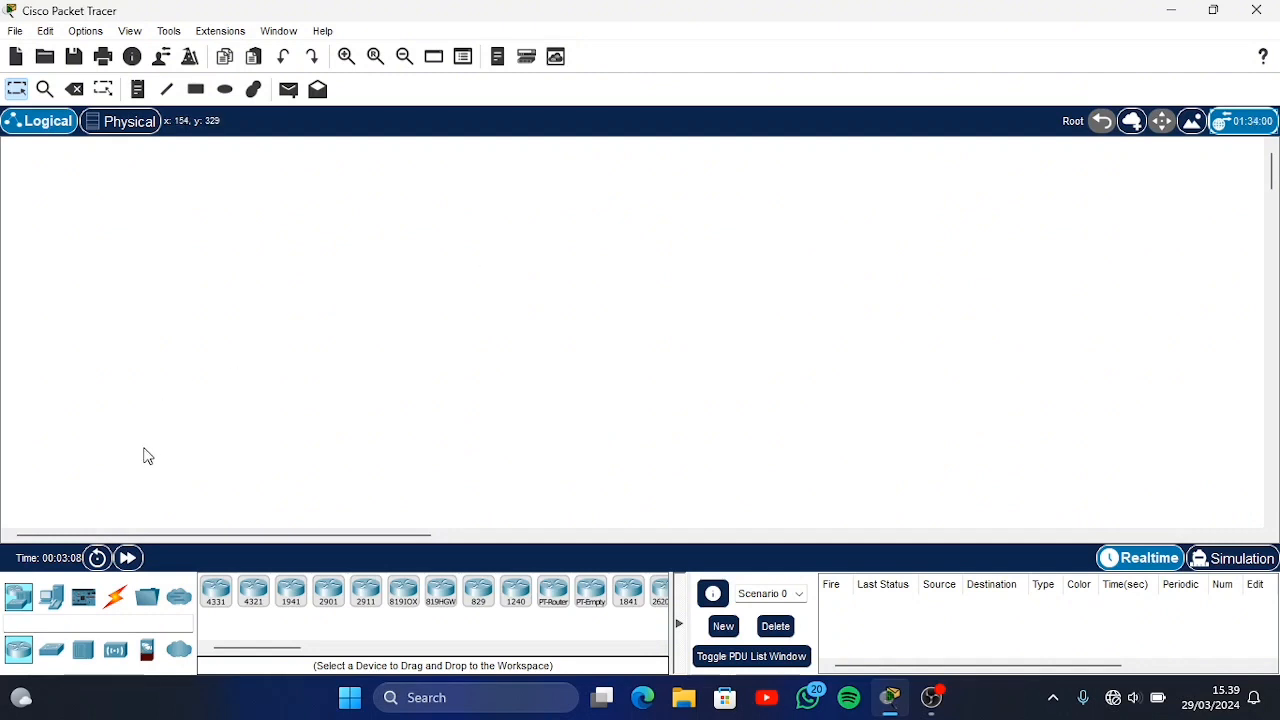
Place a 2950T switch in the empty workspace
click(52, 651)
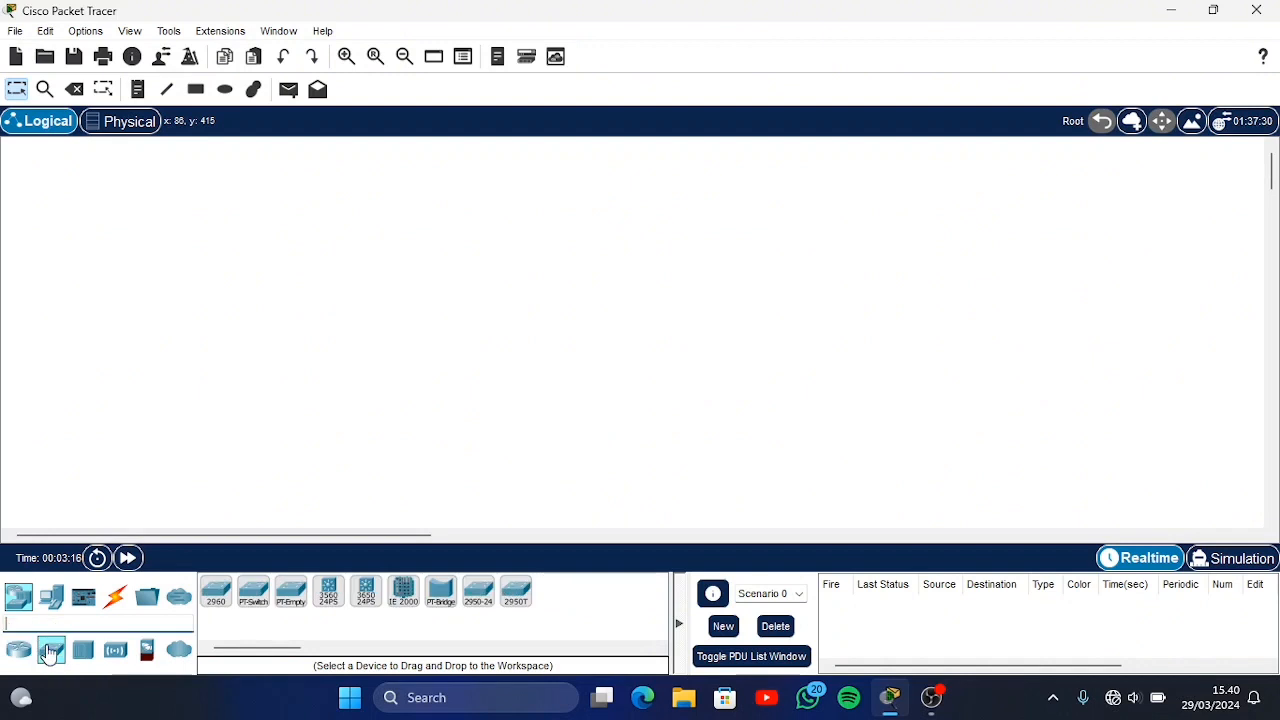
click(517, 598)
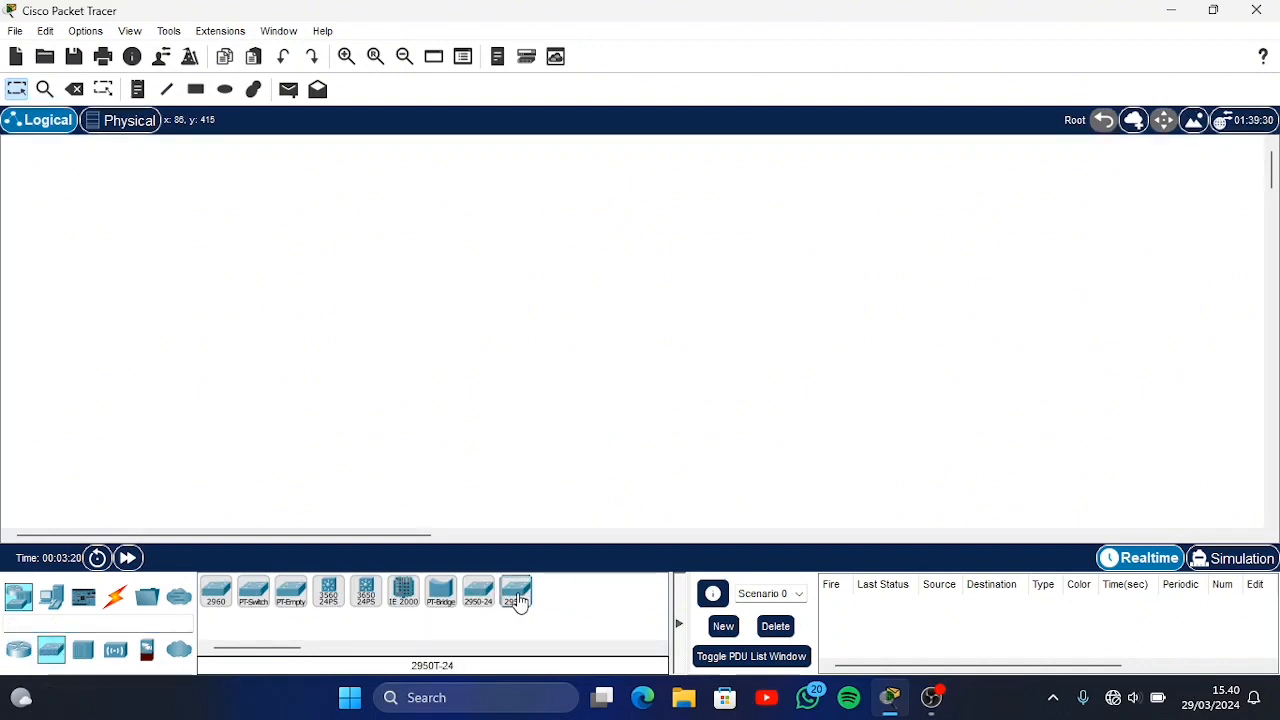
click(294, 272)
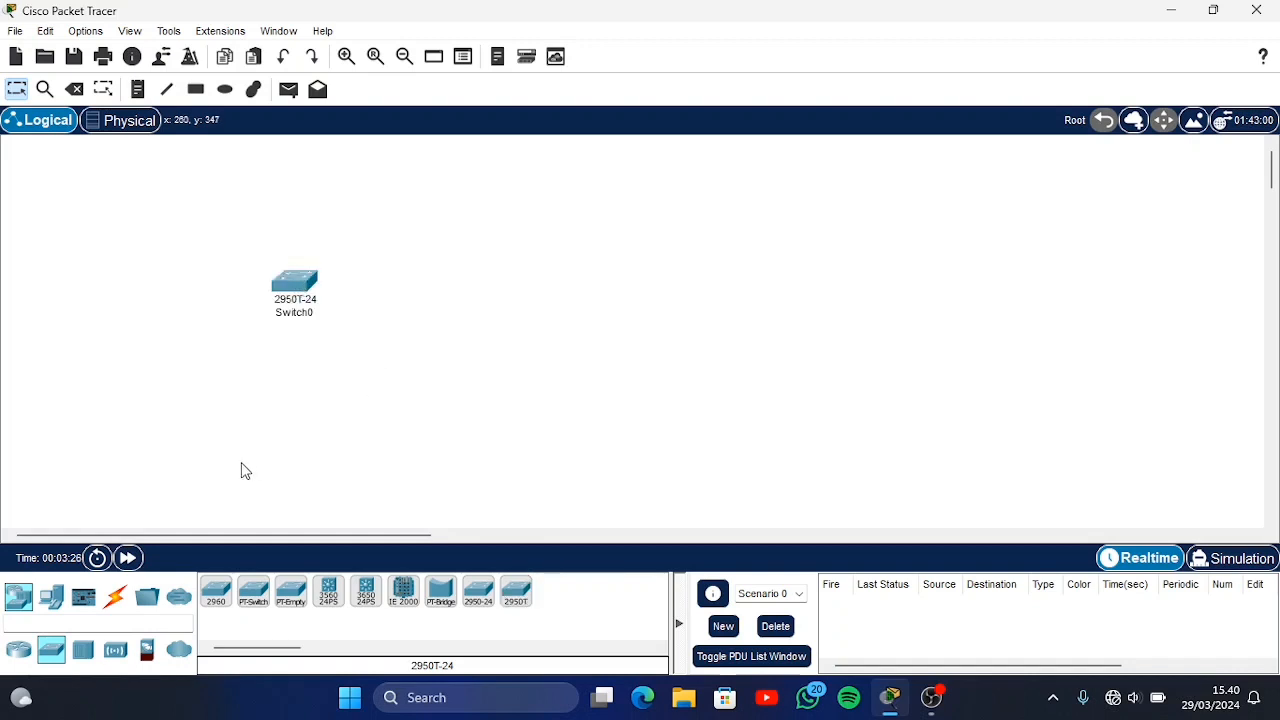
Place five PCs in a ring around the switch and adjust the spacing between the devices
click(52, 599)
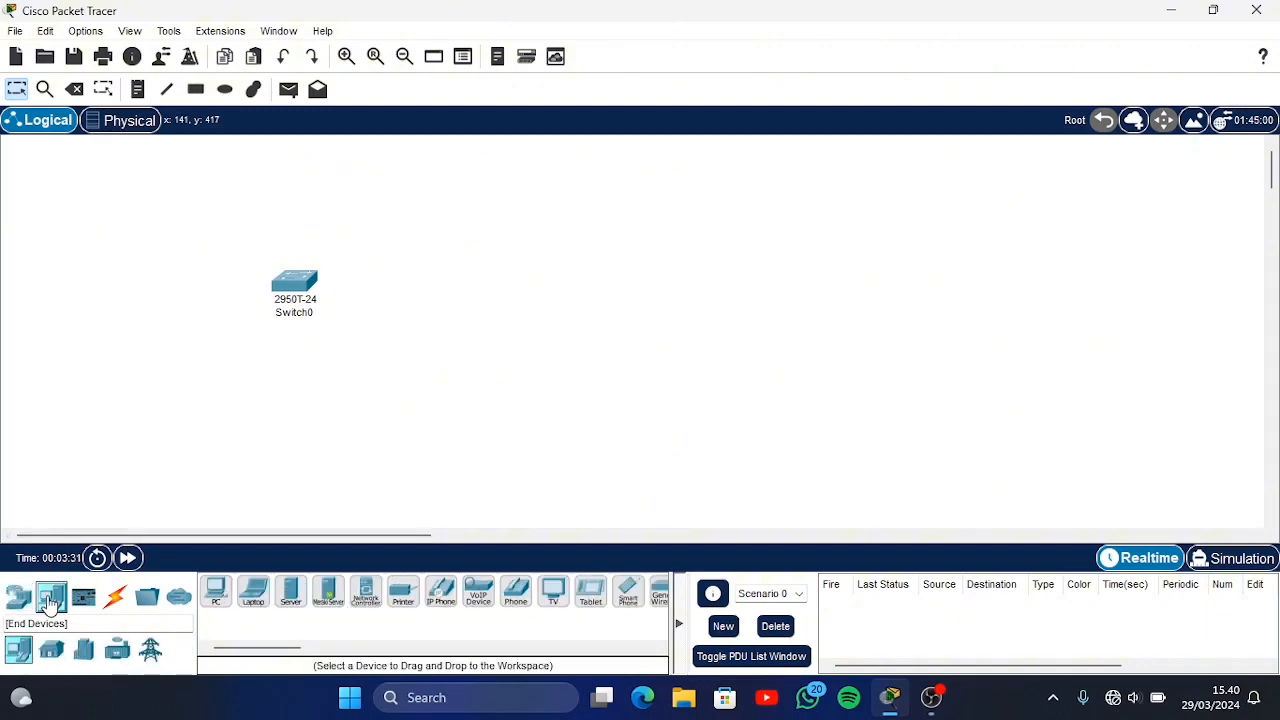
click(216, 592)
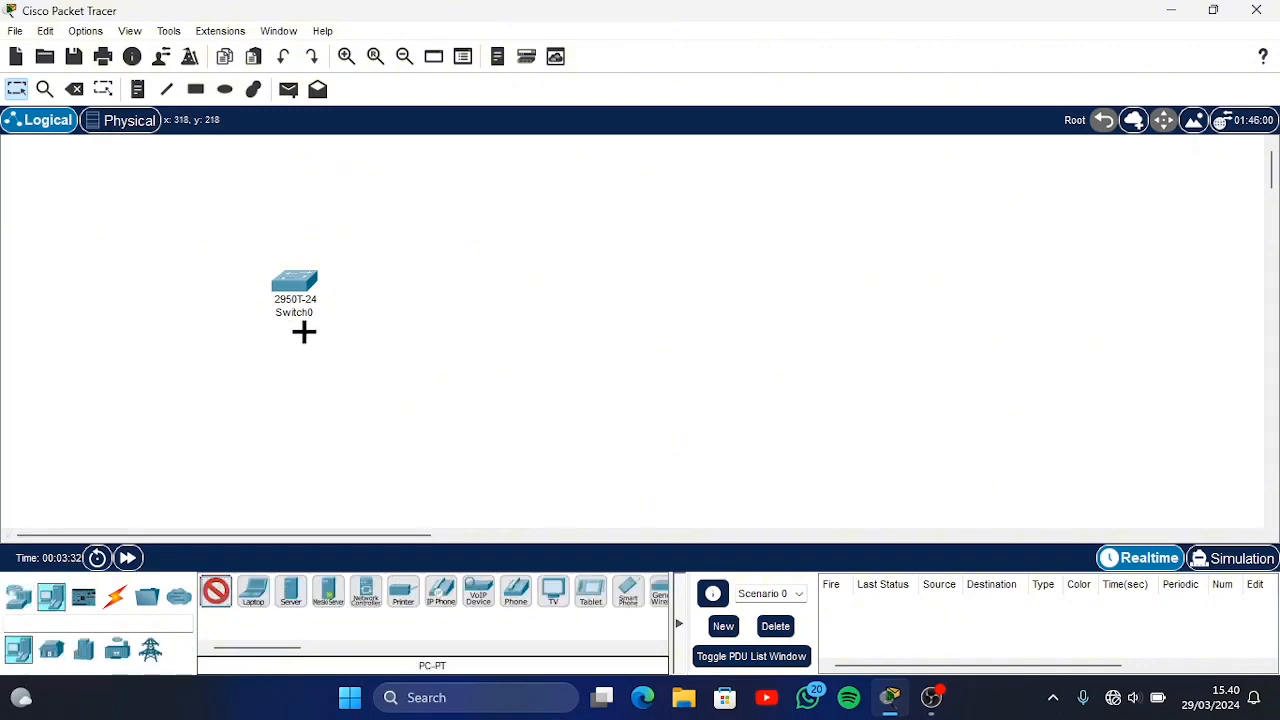
click(294, 179)
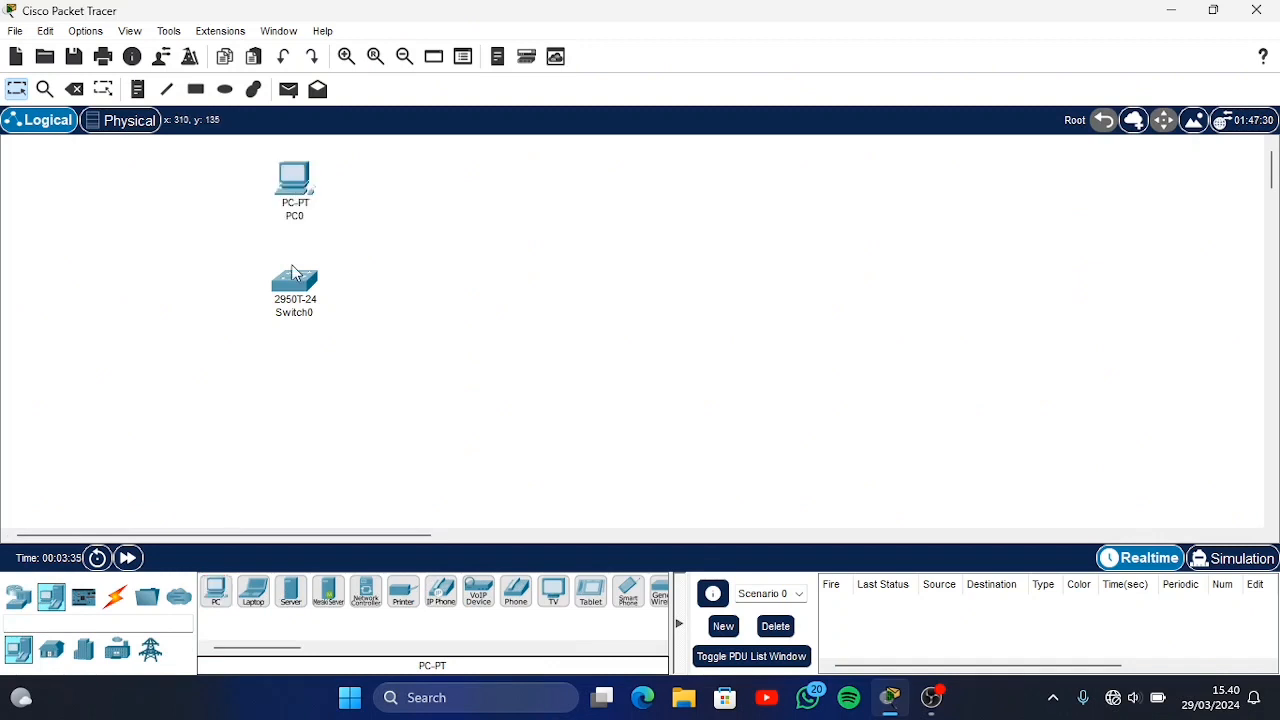
drag(297, 285, 294, 302)
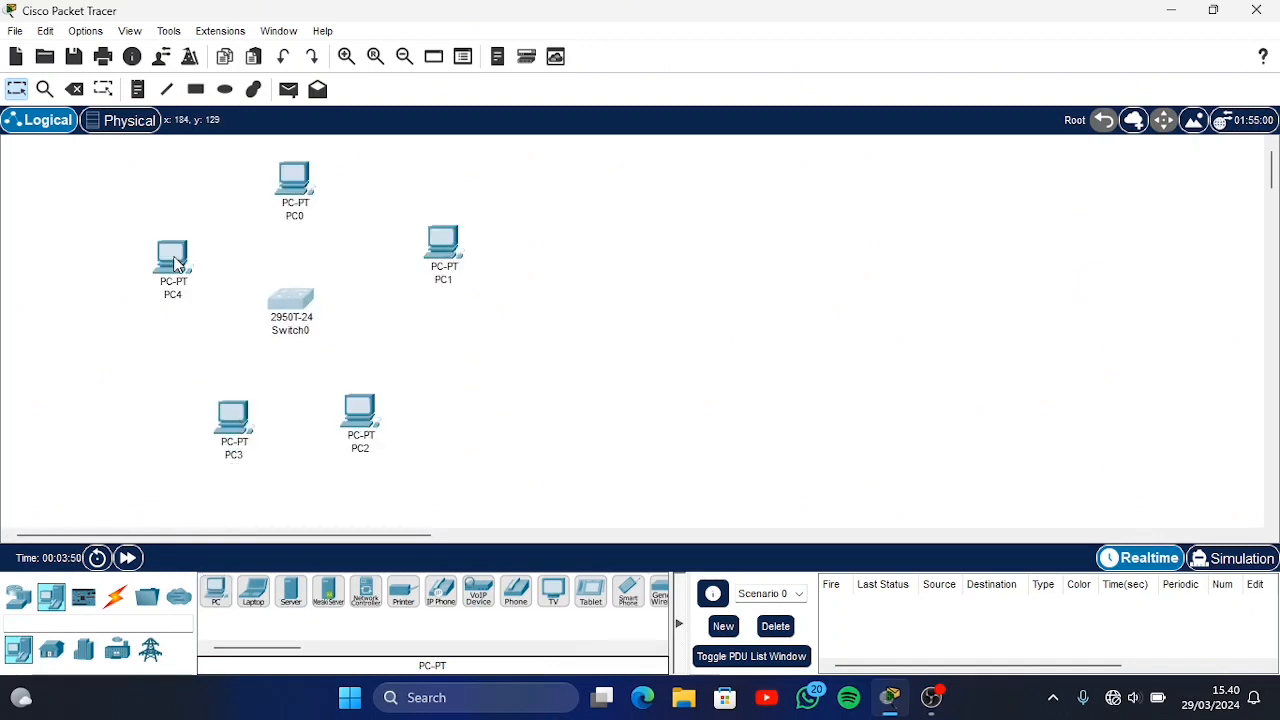
drag(170, 258, 172, 252)
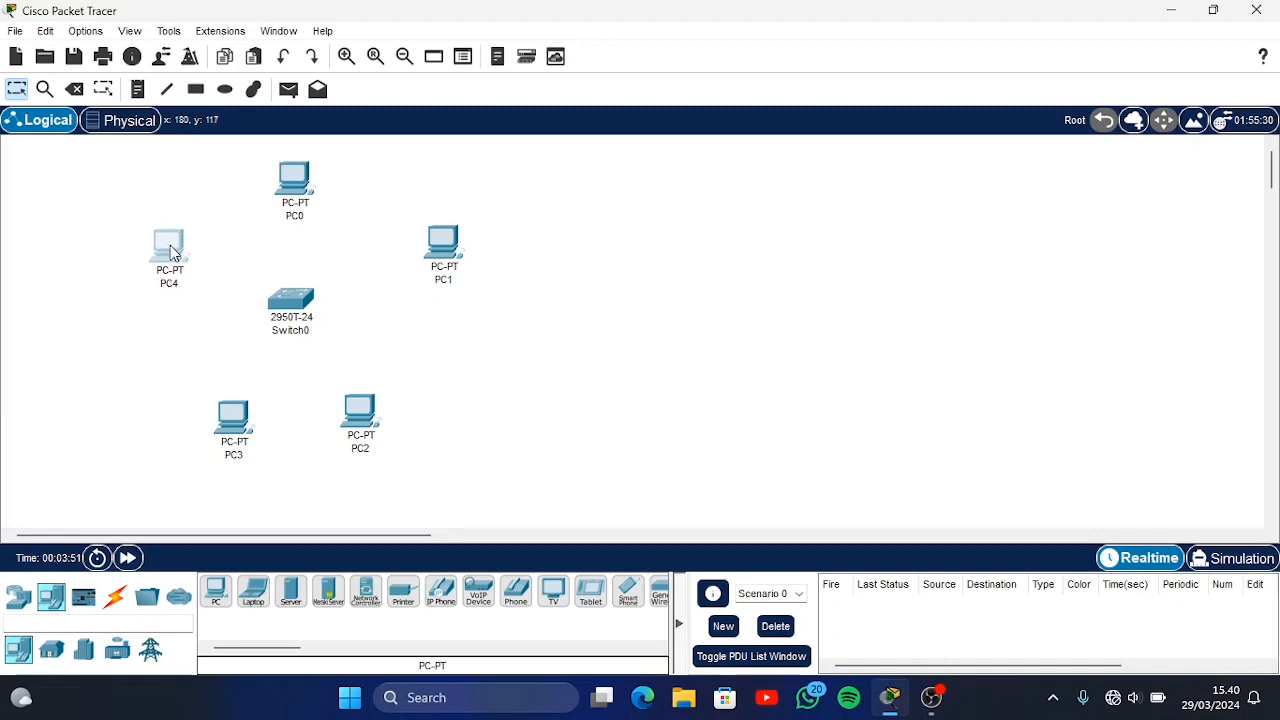
drag(230, 418, 215, 393)
drag(363, 415, 376, 403)
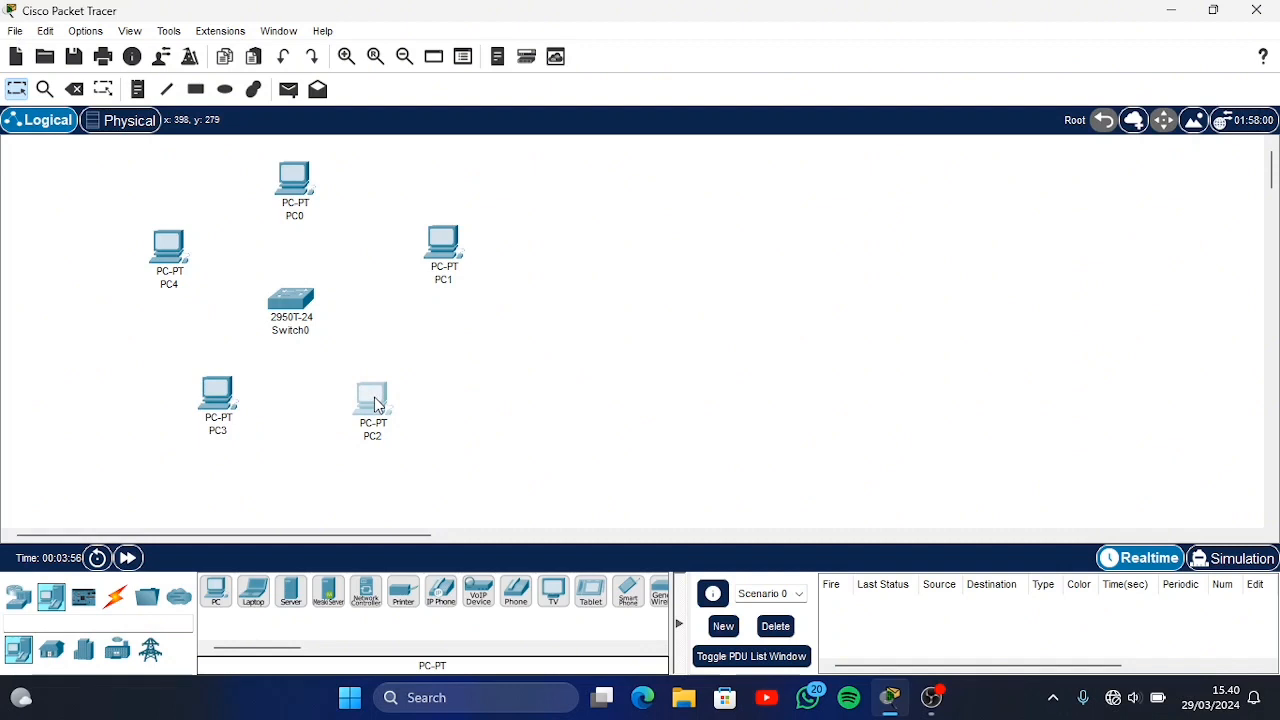
Place a 2811 router to the right of the switch, between PC1 and PC2
click(15, 603)
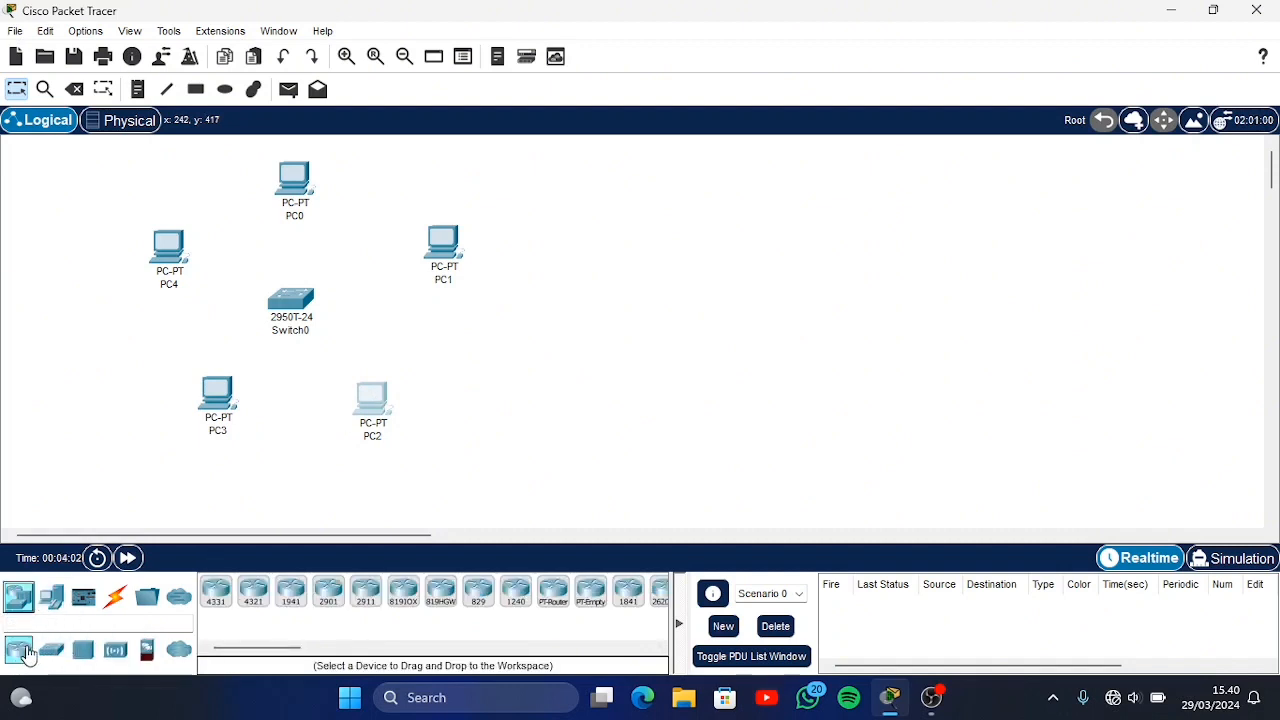
drag(281, 651, 331, 650)
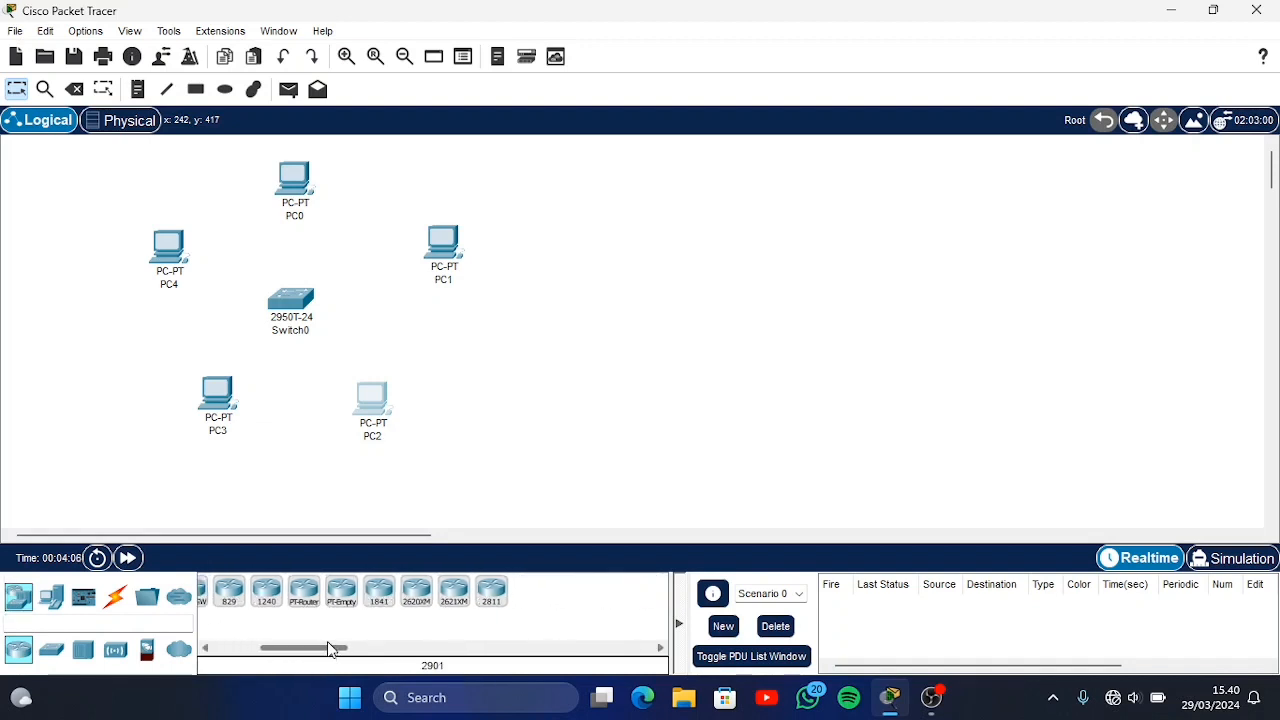
mouse_move(330, 648)
mouse_down()
mouse_move(317, 650)
mouse_move(337, 654)
mouse_up()
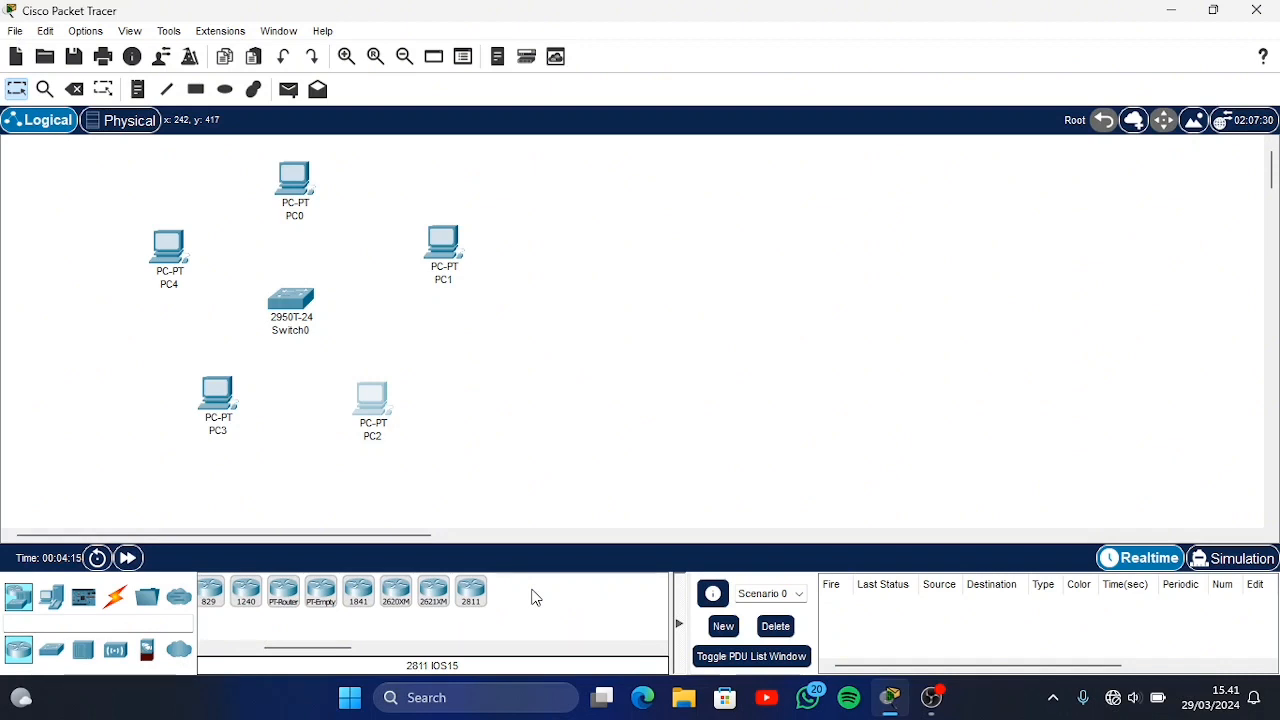
click(470, 591)
click(495, 350)
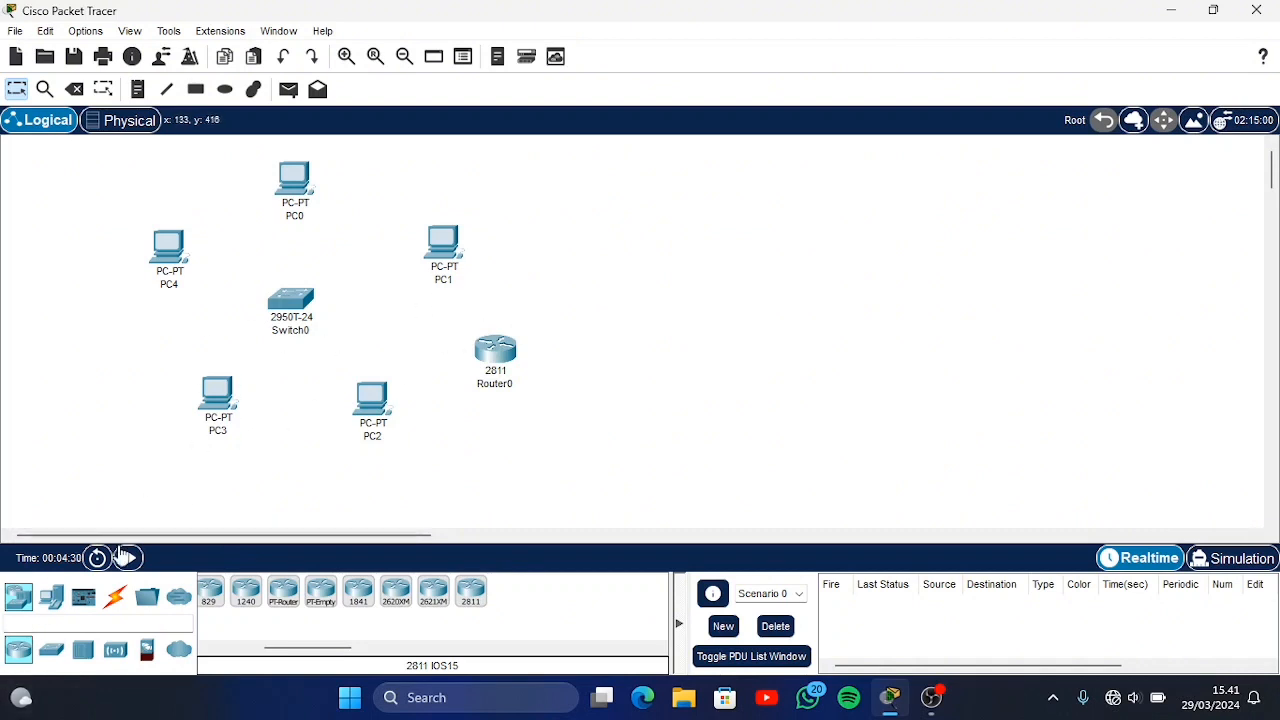
Connect PC2 and PC3 to the switch with copper straight-through cables, using the FastEthernet0 port on each PC
click(117, 599)
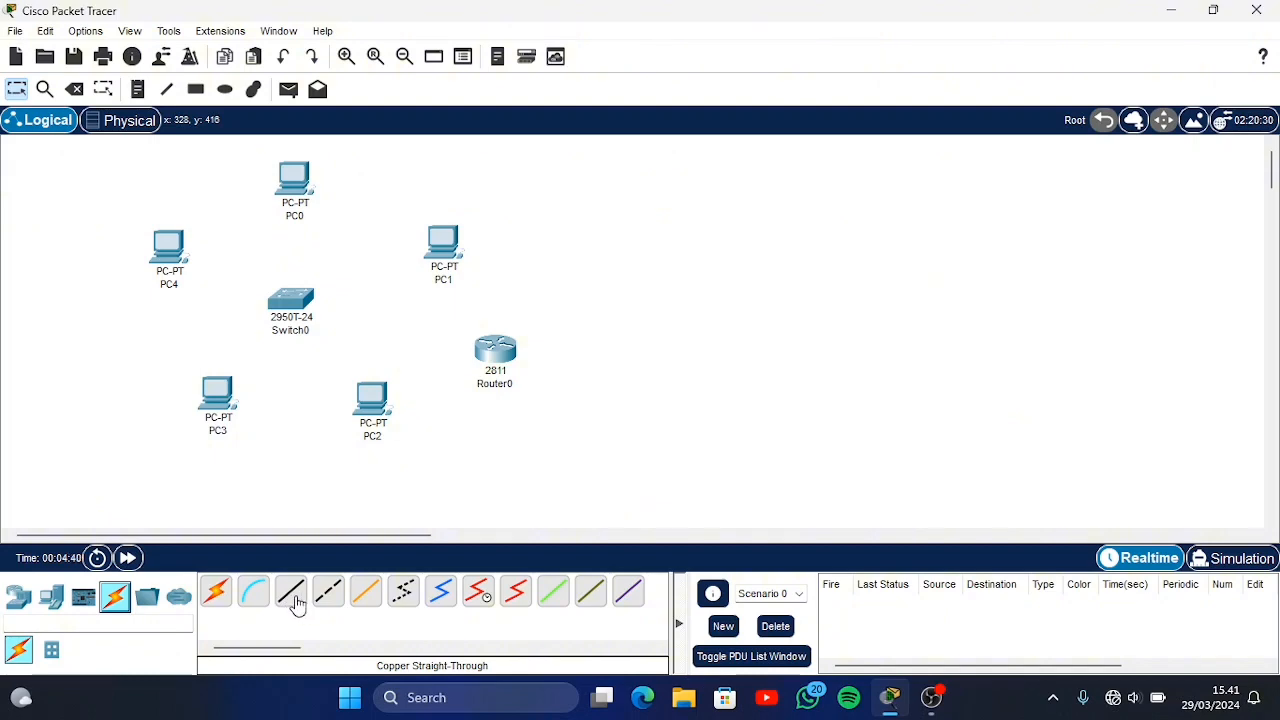
click(293, 600)
click(373, 404)
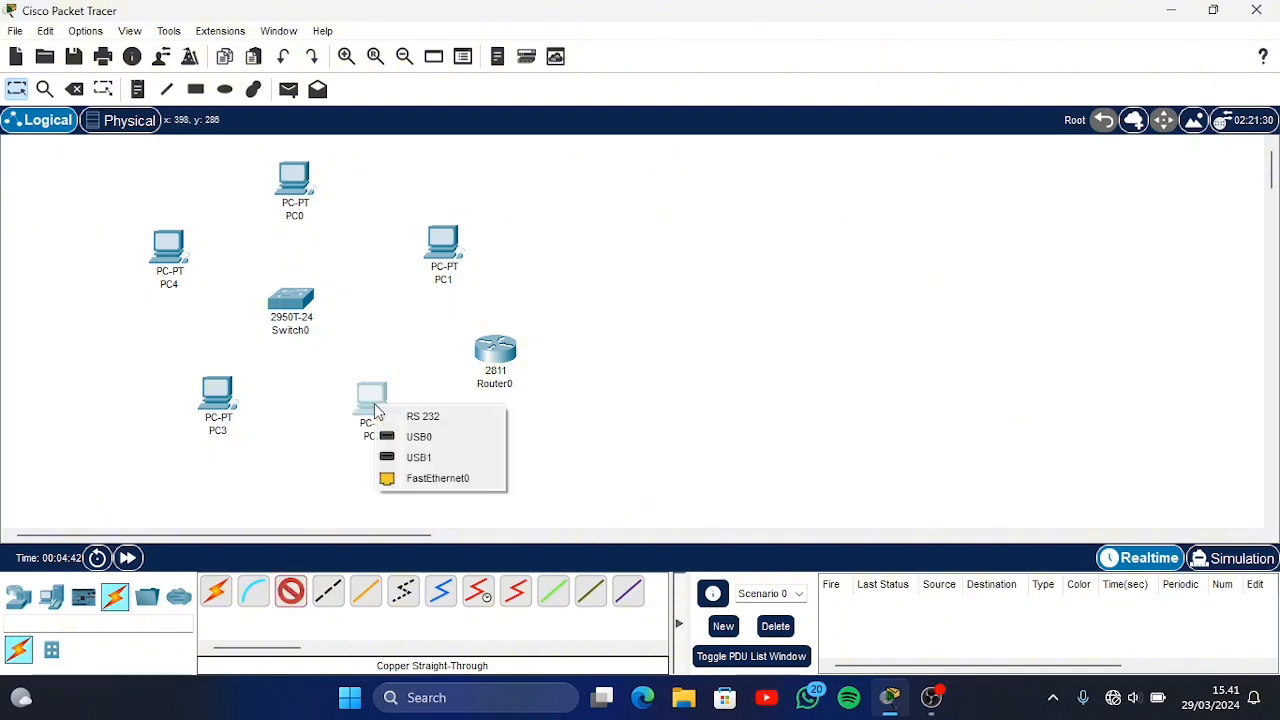
click(410, 476)
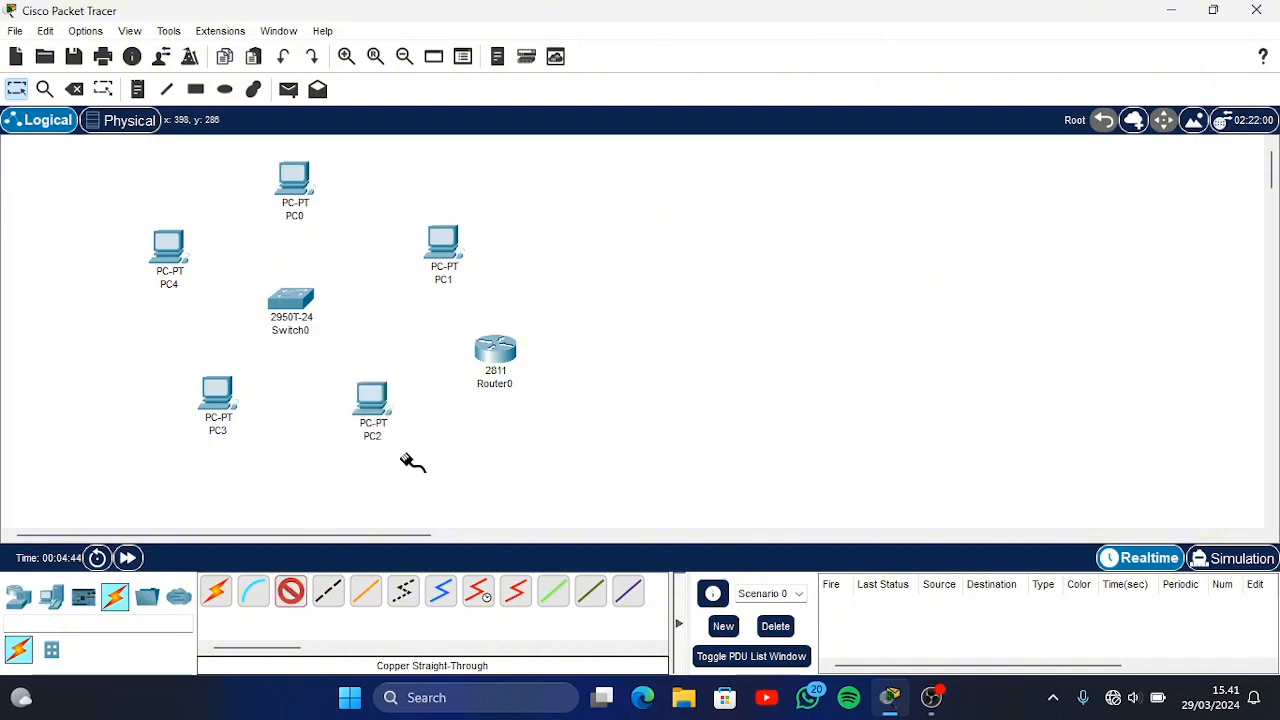
click(289, 298)
click(330, 33)
click(212, 396)
click(248, 464)
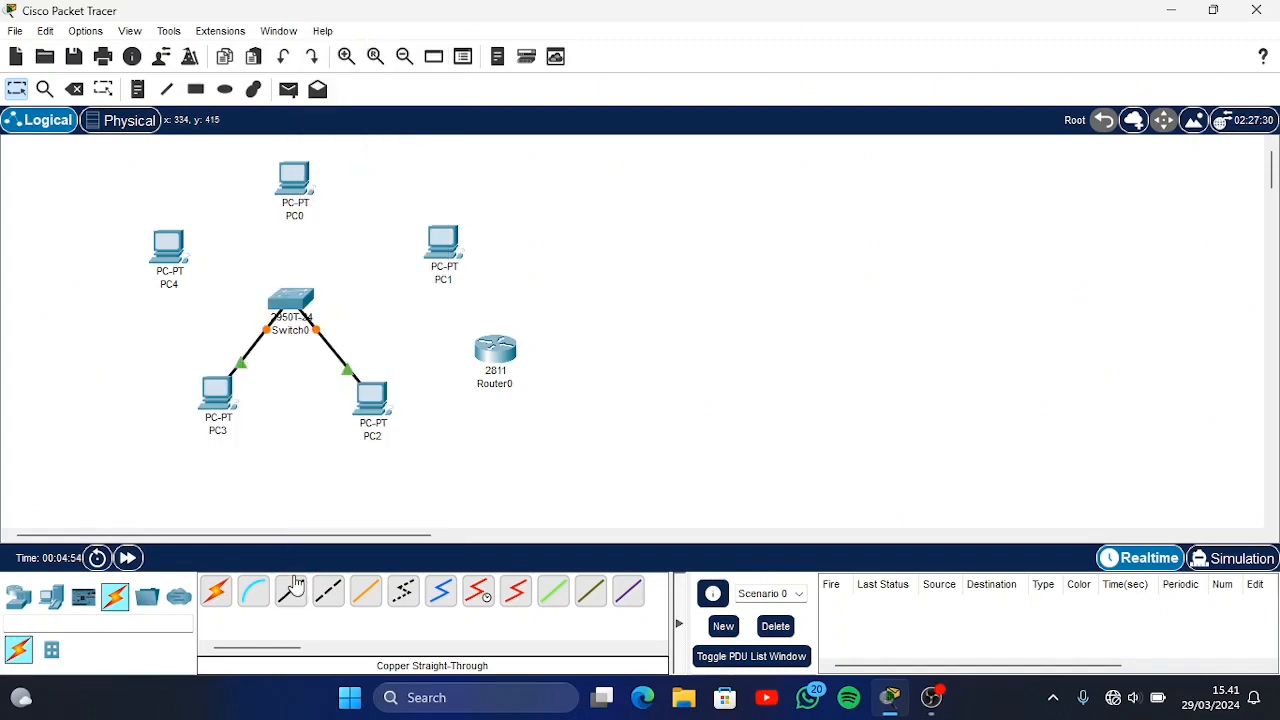
Connect PC4, PC0 and PC1 to free FastEthernet ports on the switch with copper straight-through cables
click(292, 592)
click(298, 299)
click(345, 35)
click(173, 252)
click(232, 323)
click(292, 592)
click(307, 299)
click(345, 35)
click(445, 239)
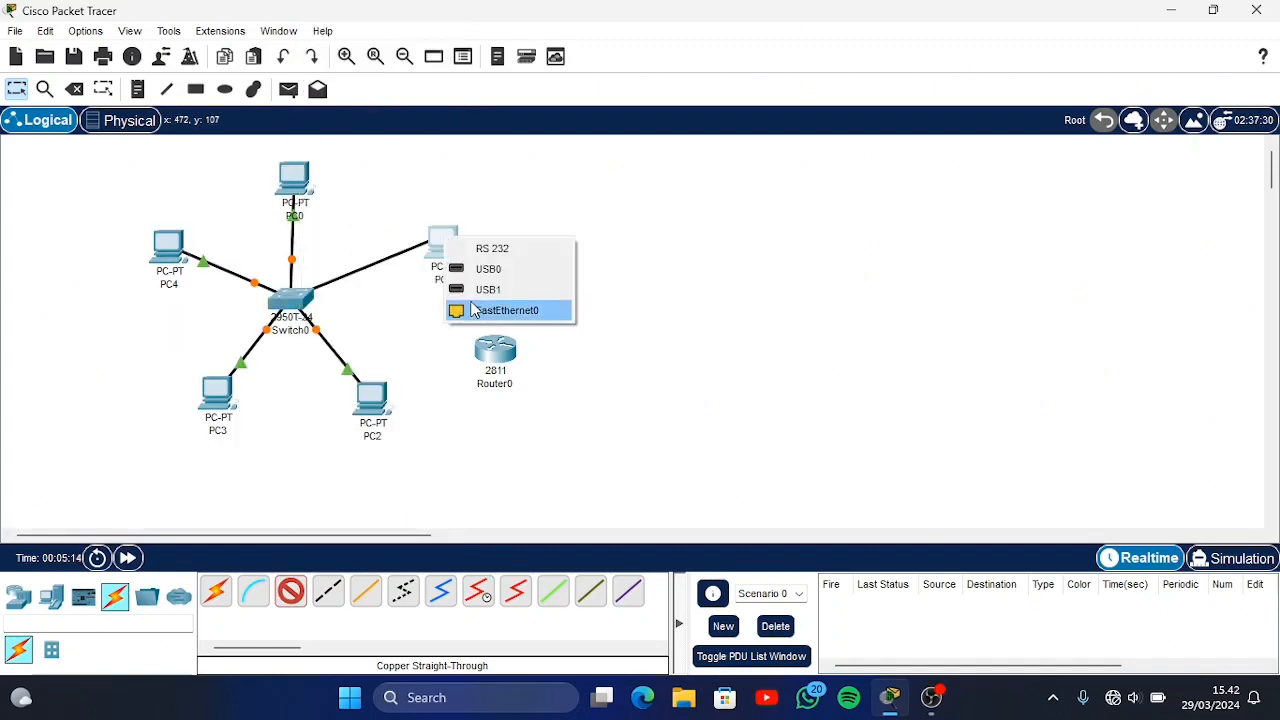
click(474, 310)
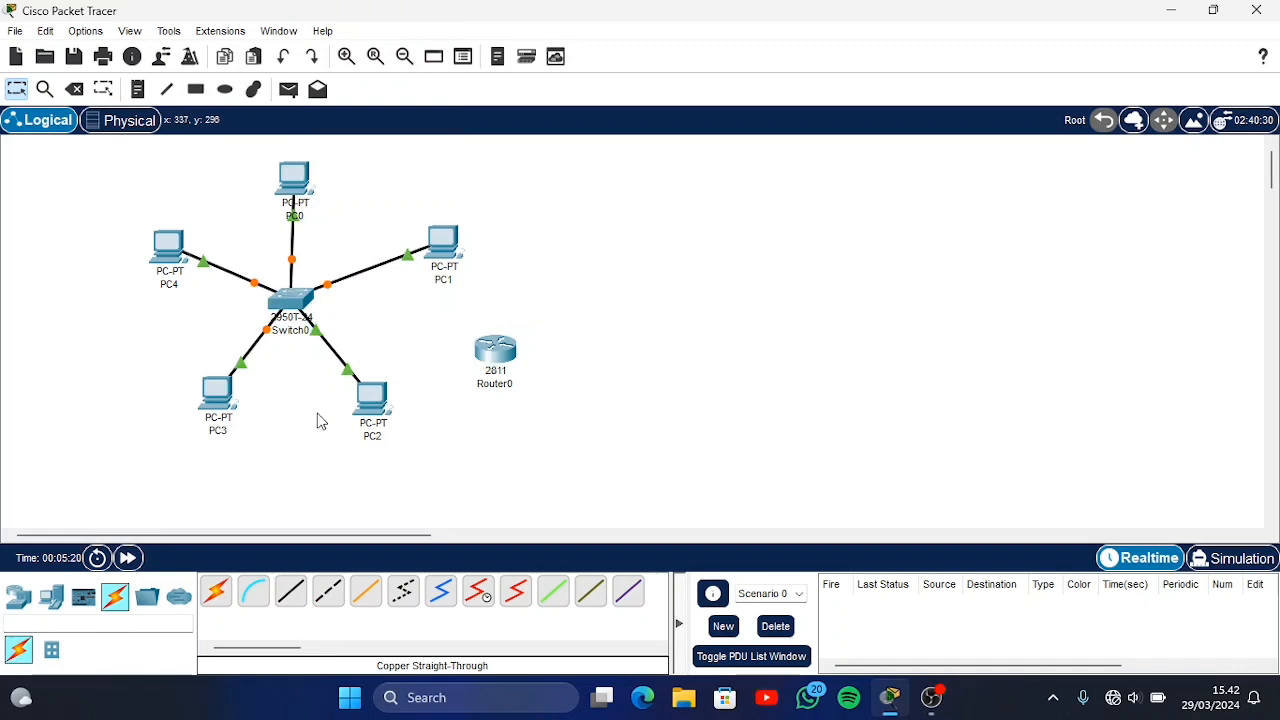
Connect the router's FastEthernet0/0 port to the switch's FastEthernet0/6 port with a copper straight-through cable
click(292, 592)
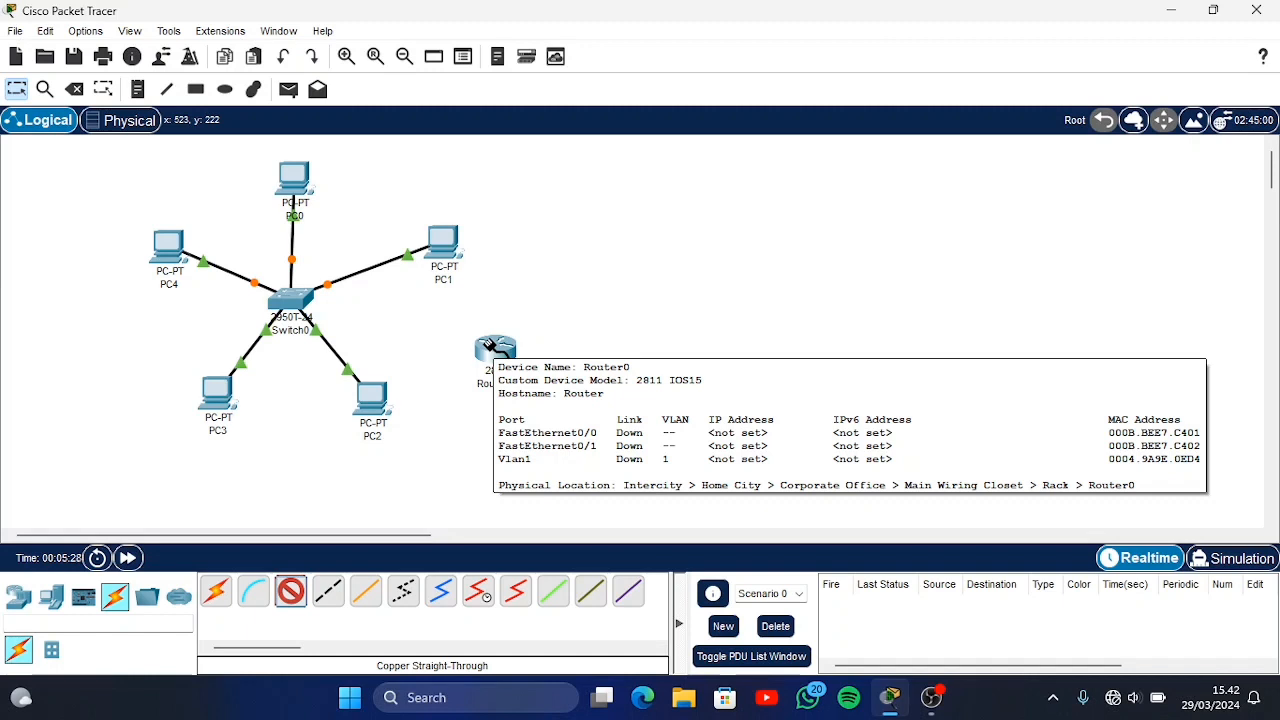
click(492, 347)
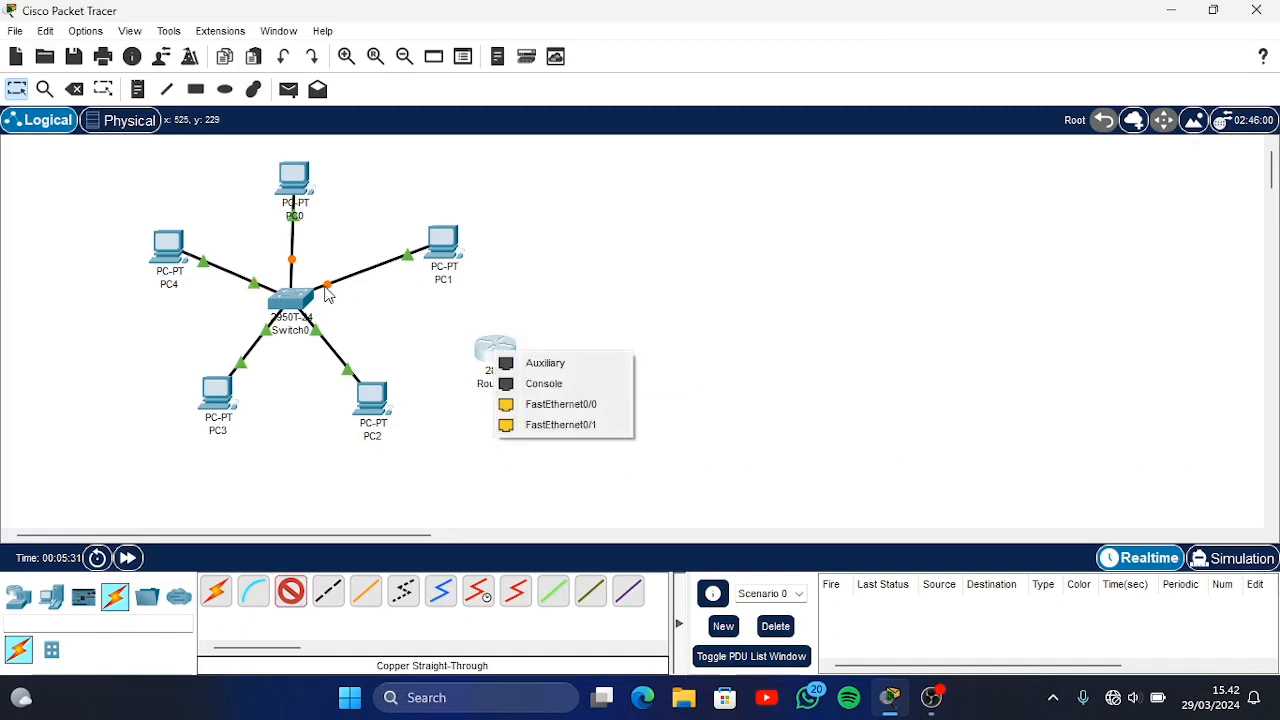
click(523, 413)
click(287, 300)
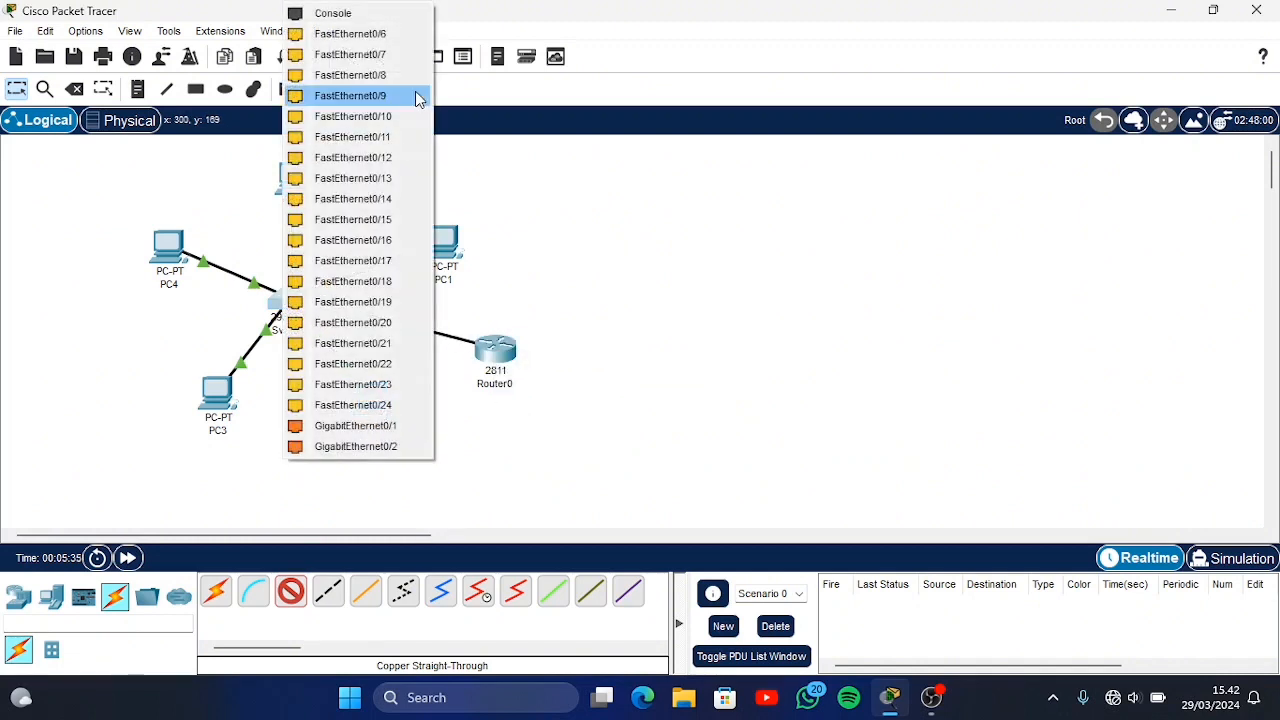
click(382, 36)
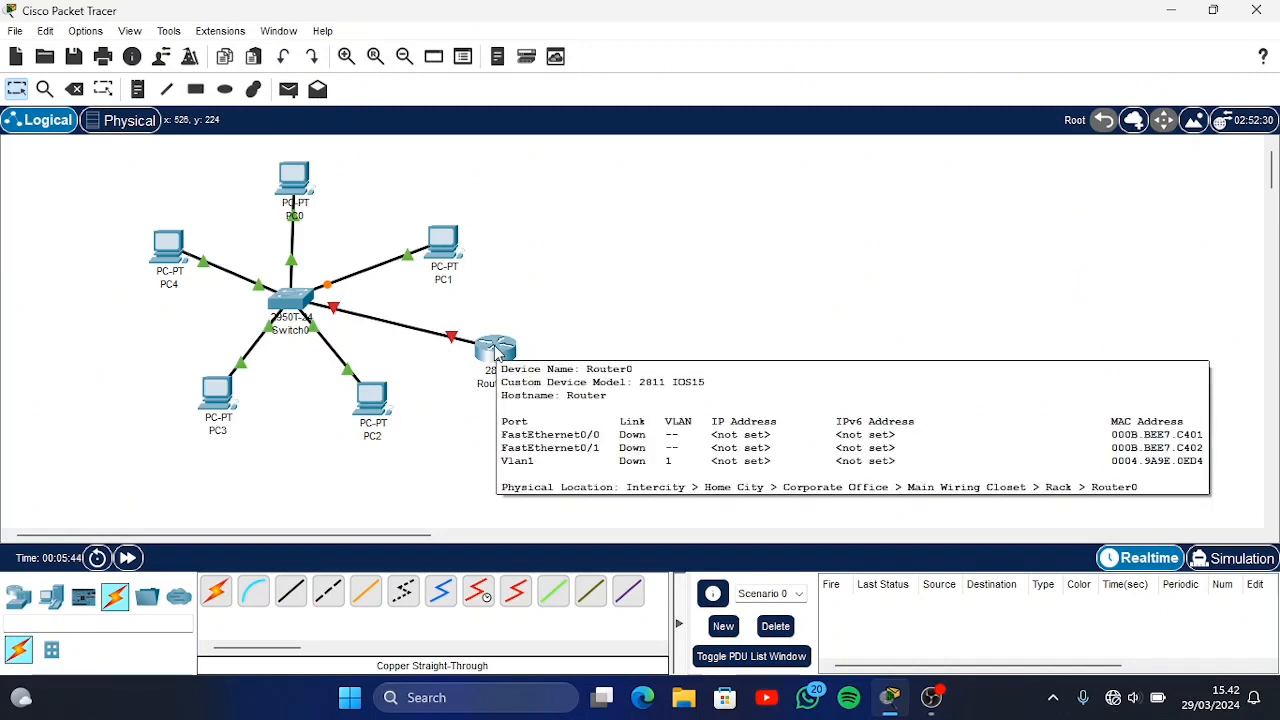
Open the router's command line, decline the initial configuration dialog with n and start the session
click(496, 352)
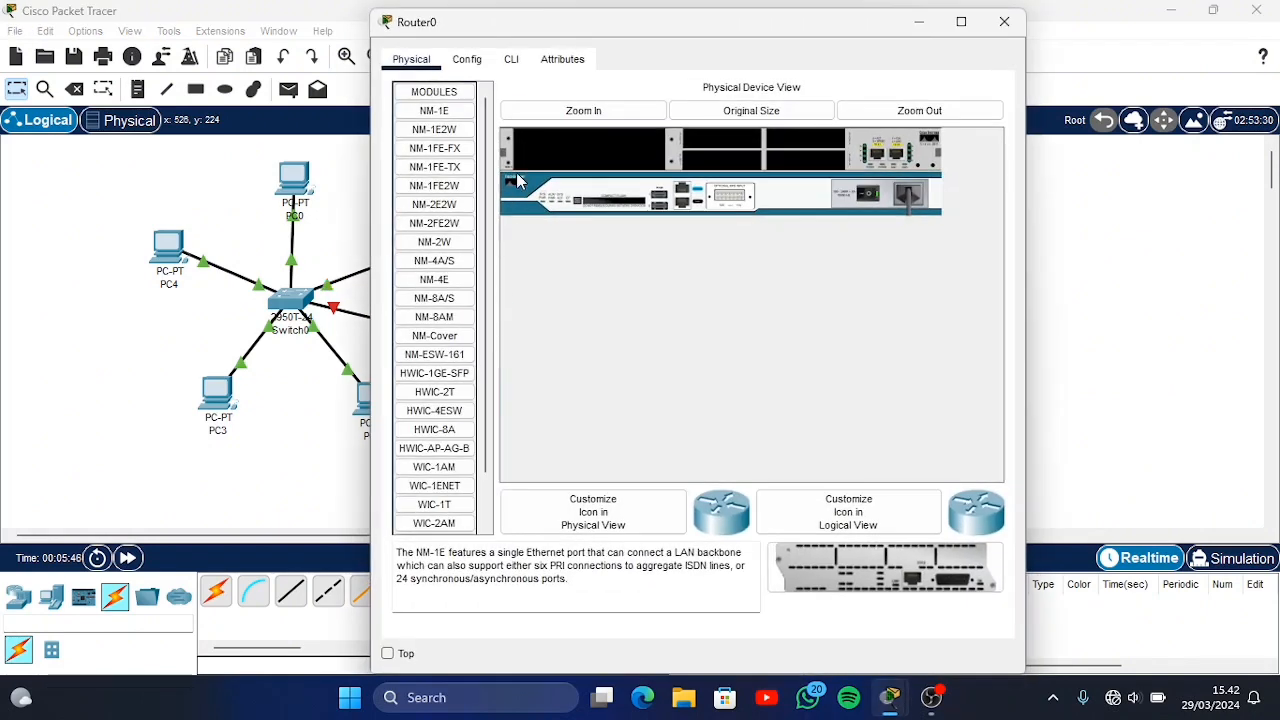
click(512, 61)
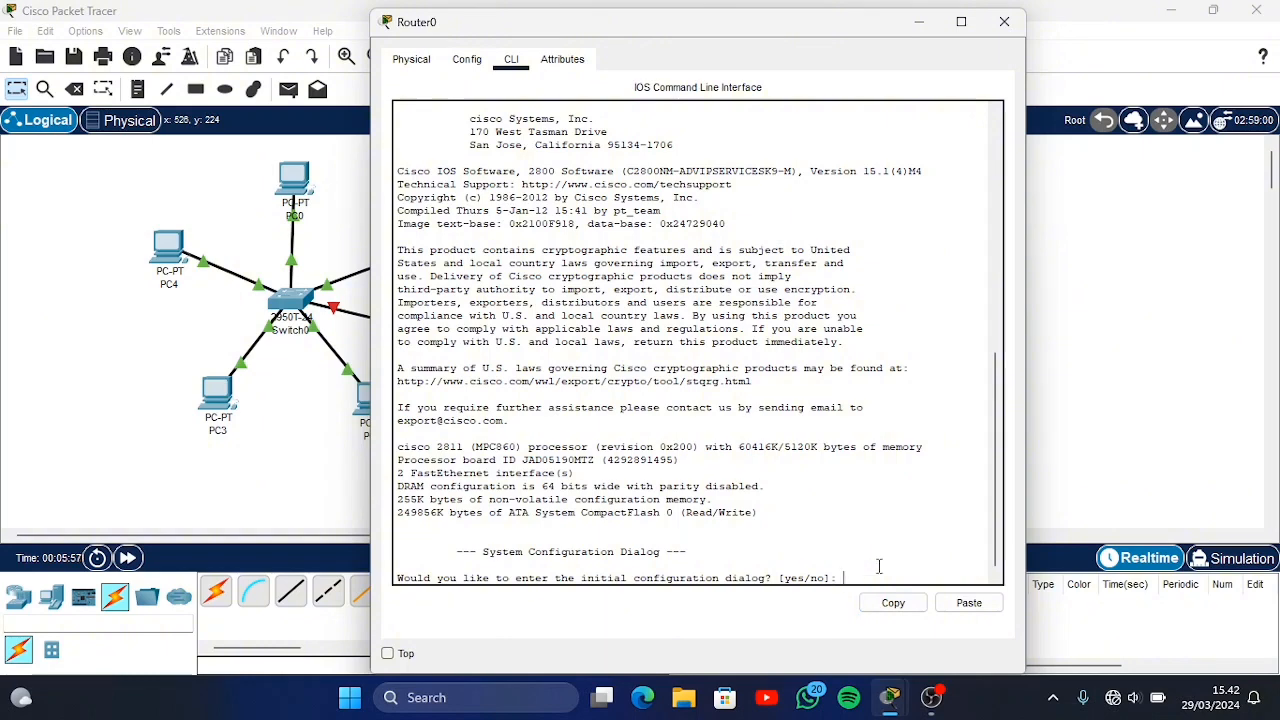
key(Return)
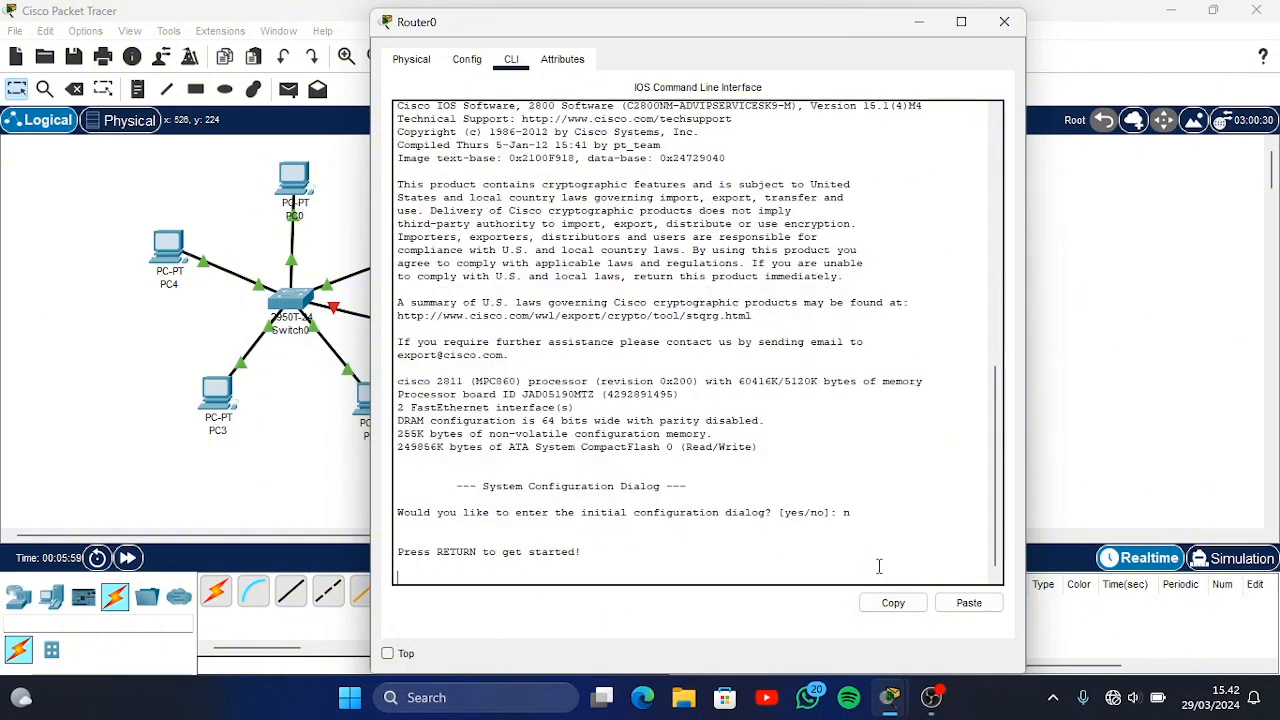
key(Return)
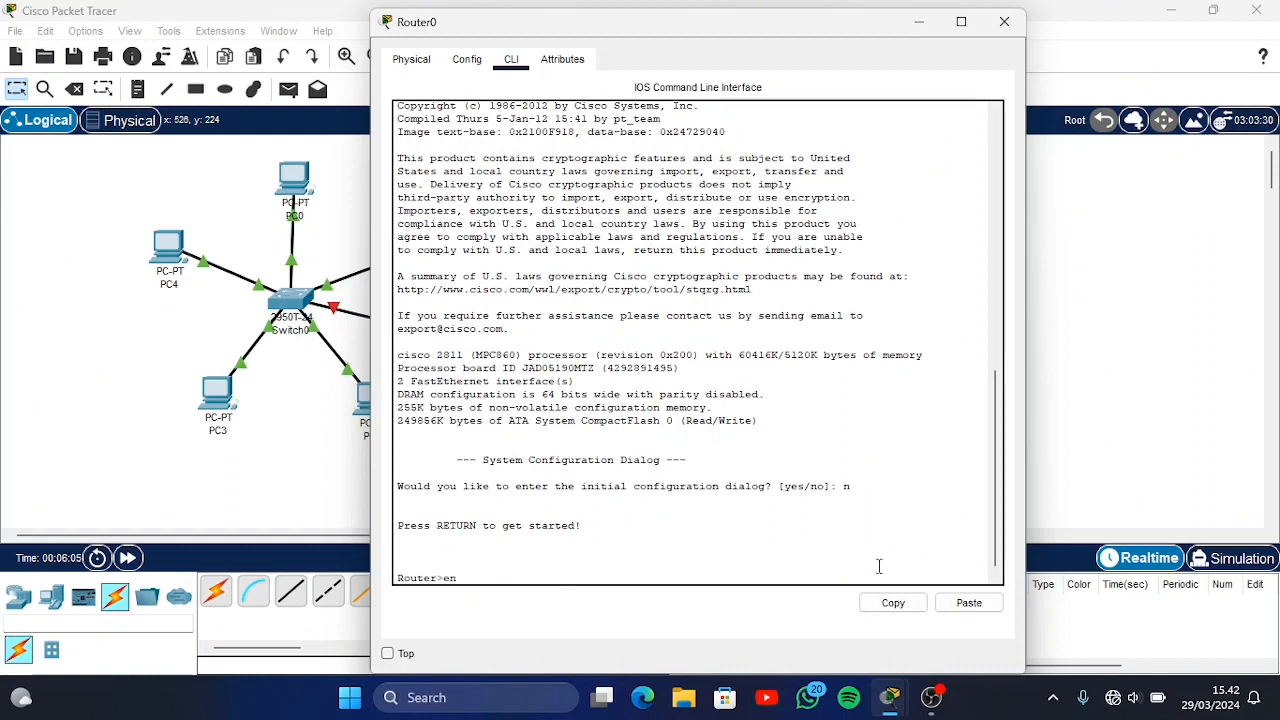
Enter privileged mode with en and global configuration mode with conf t on the router
text(en)
key(Return)
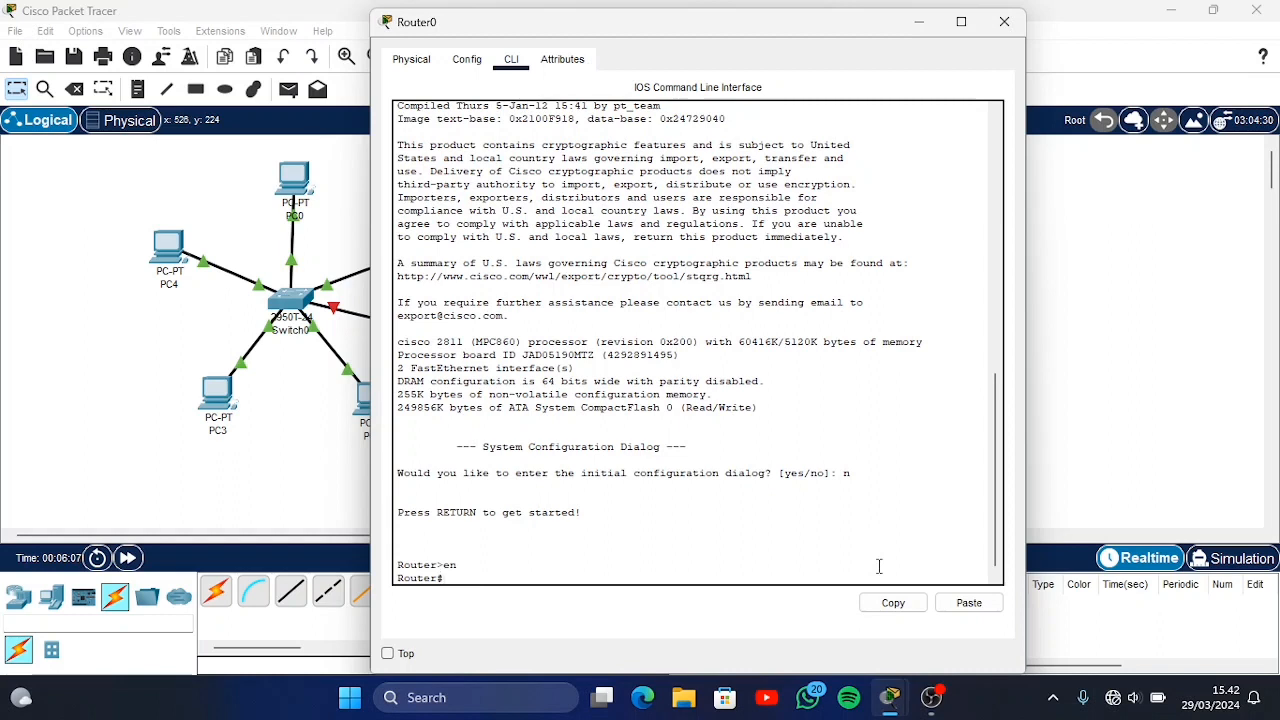
text(conf)
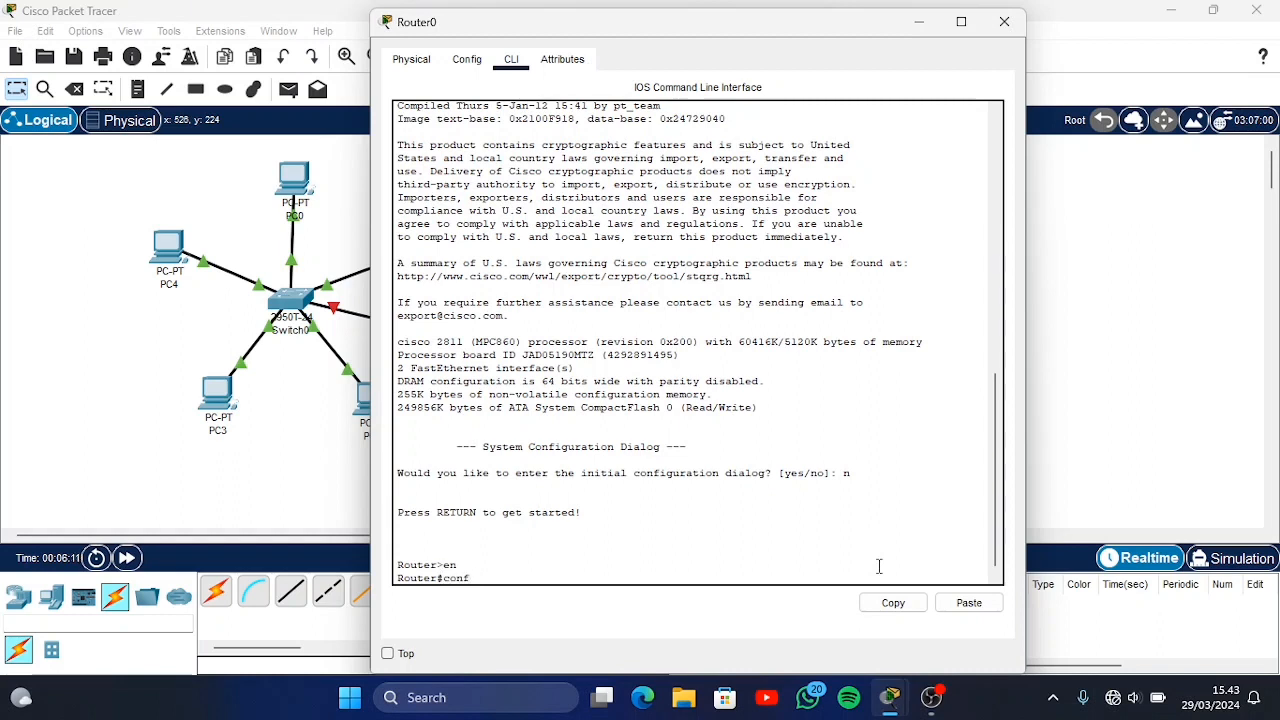
text( t)
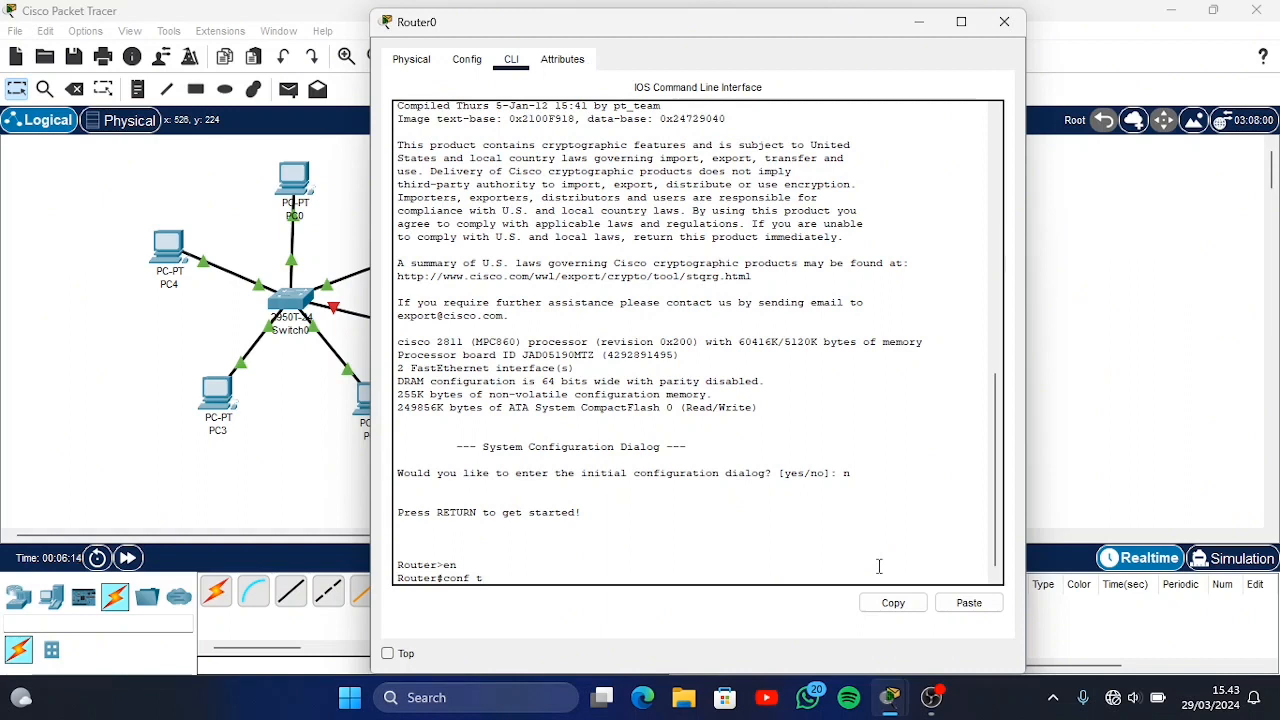
key(Return)
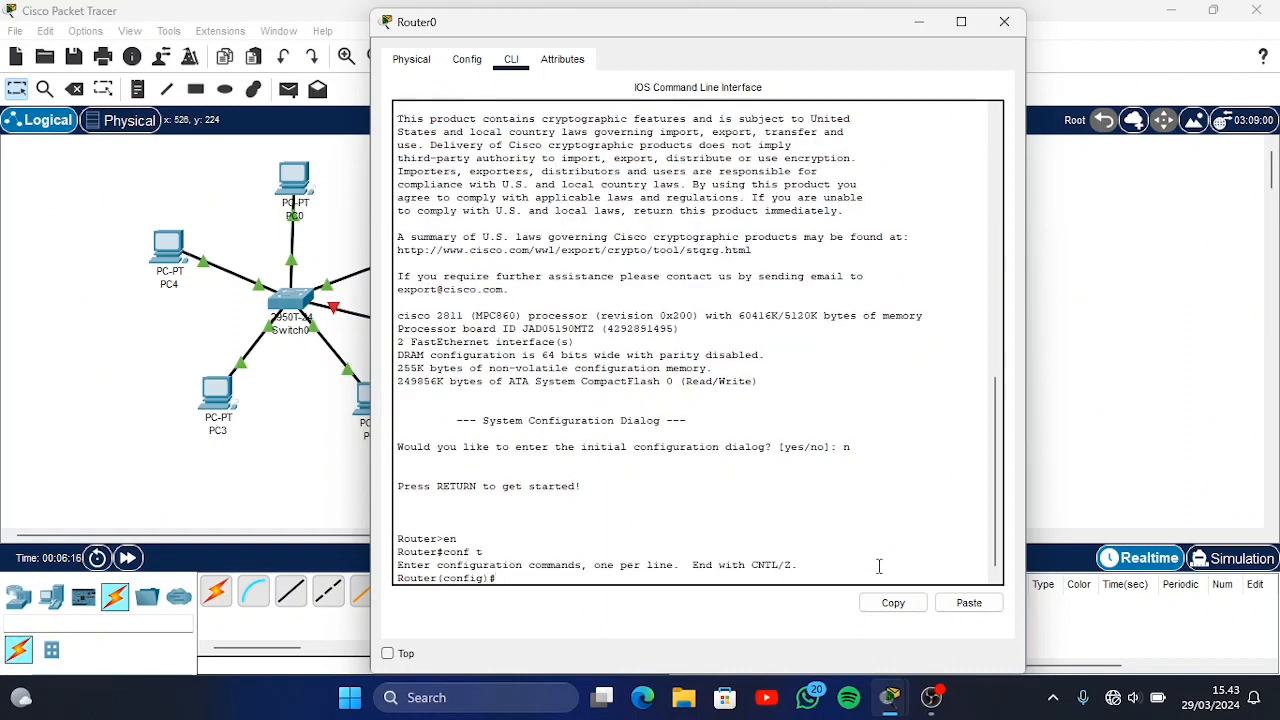
click(917, 22)
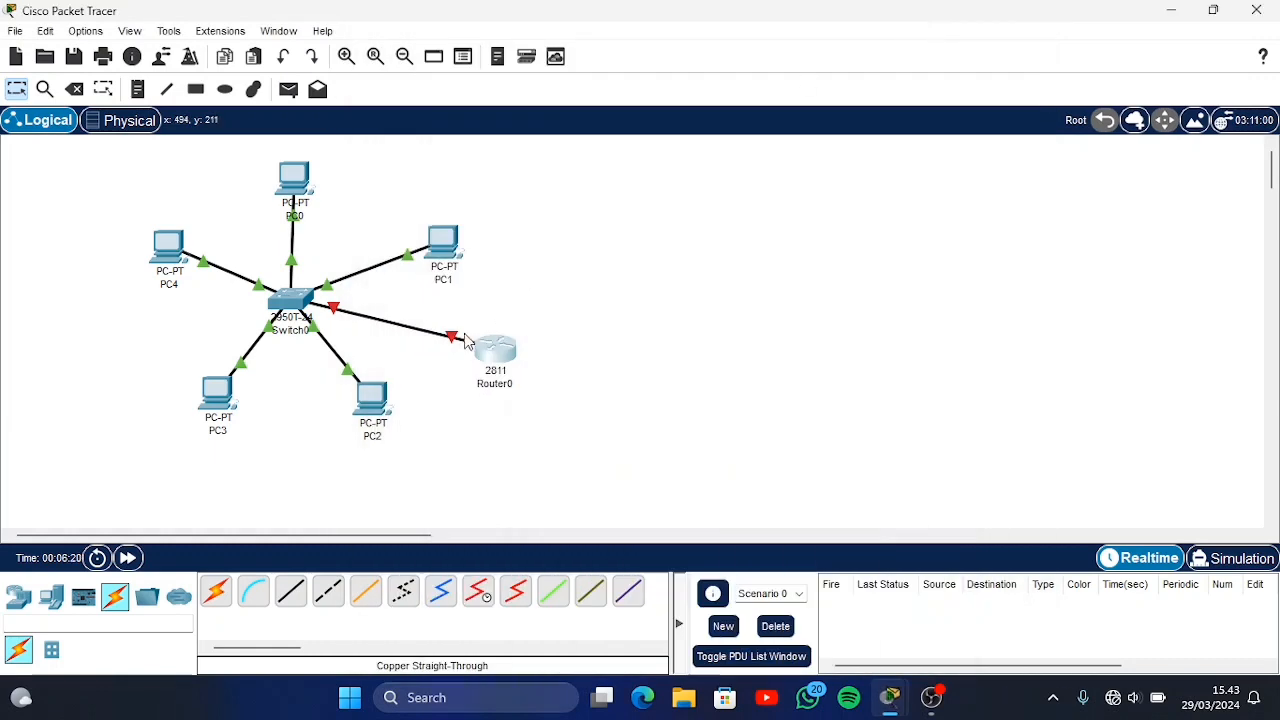
click(49, 94)
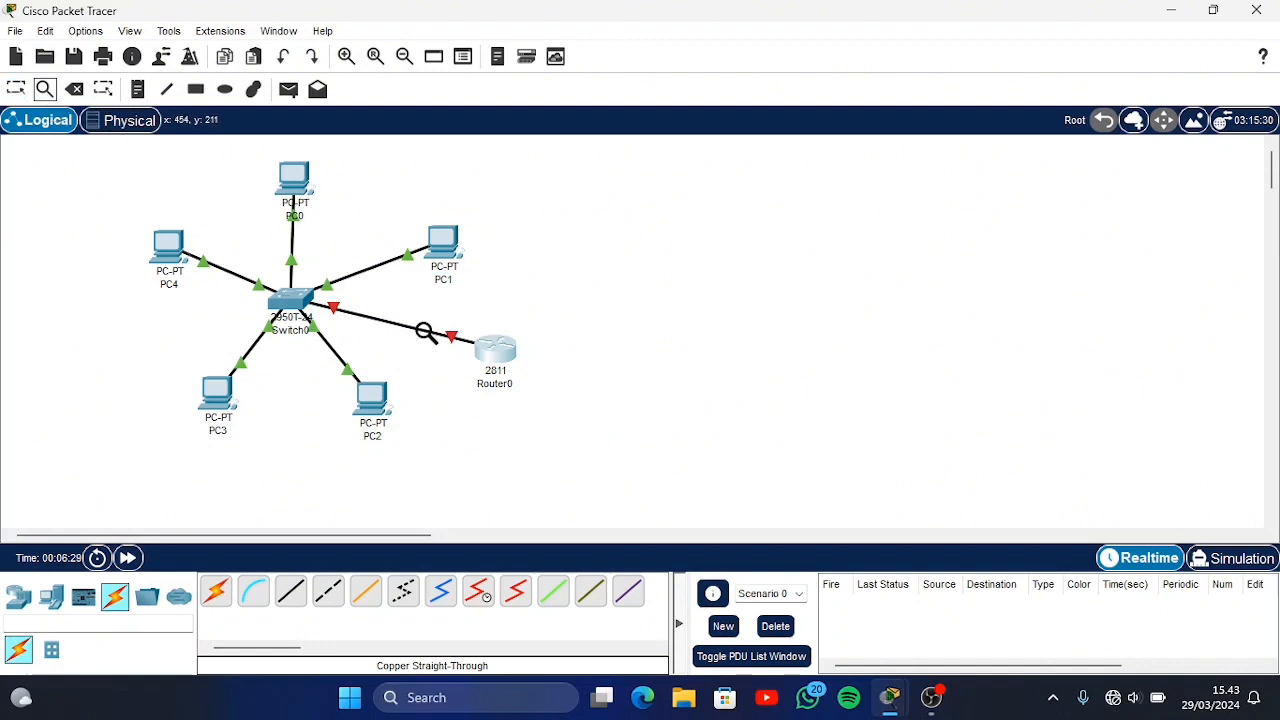
mouse_move(425, 331)
click(13, 92)
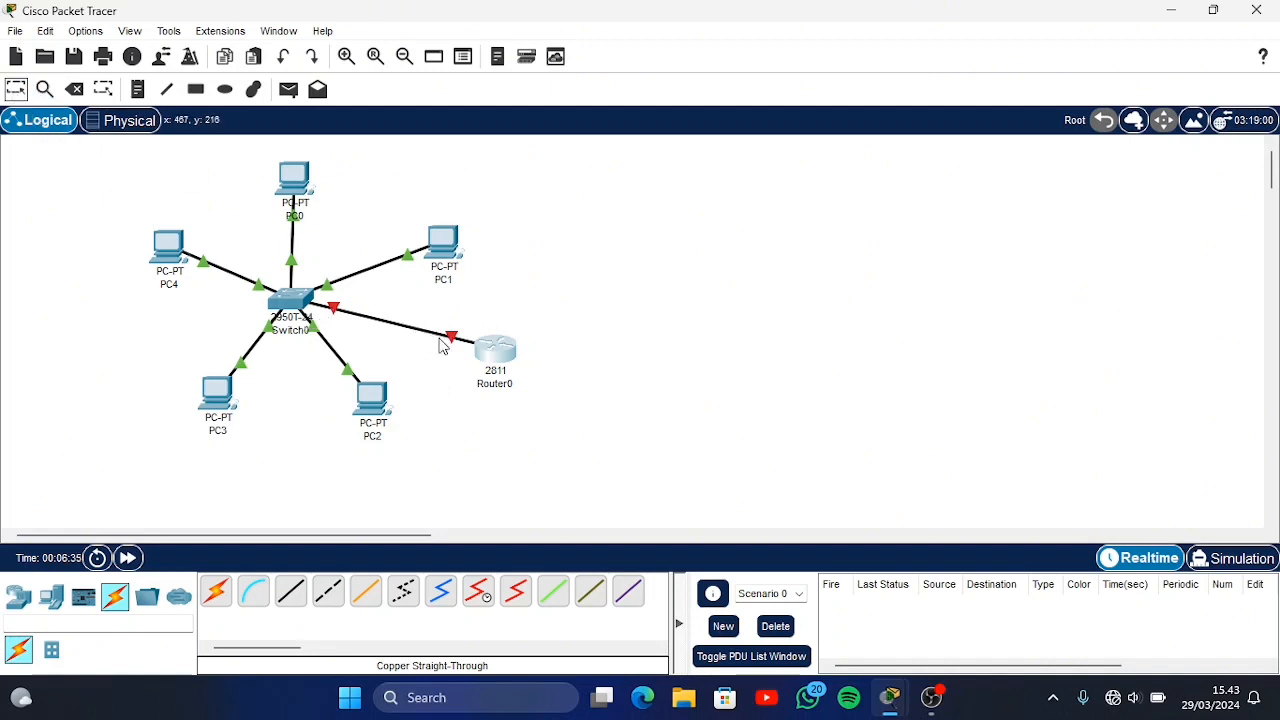
click(500, 352)
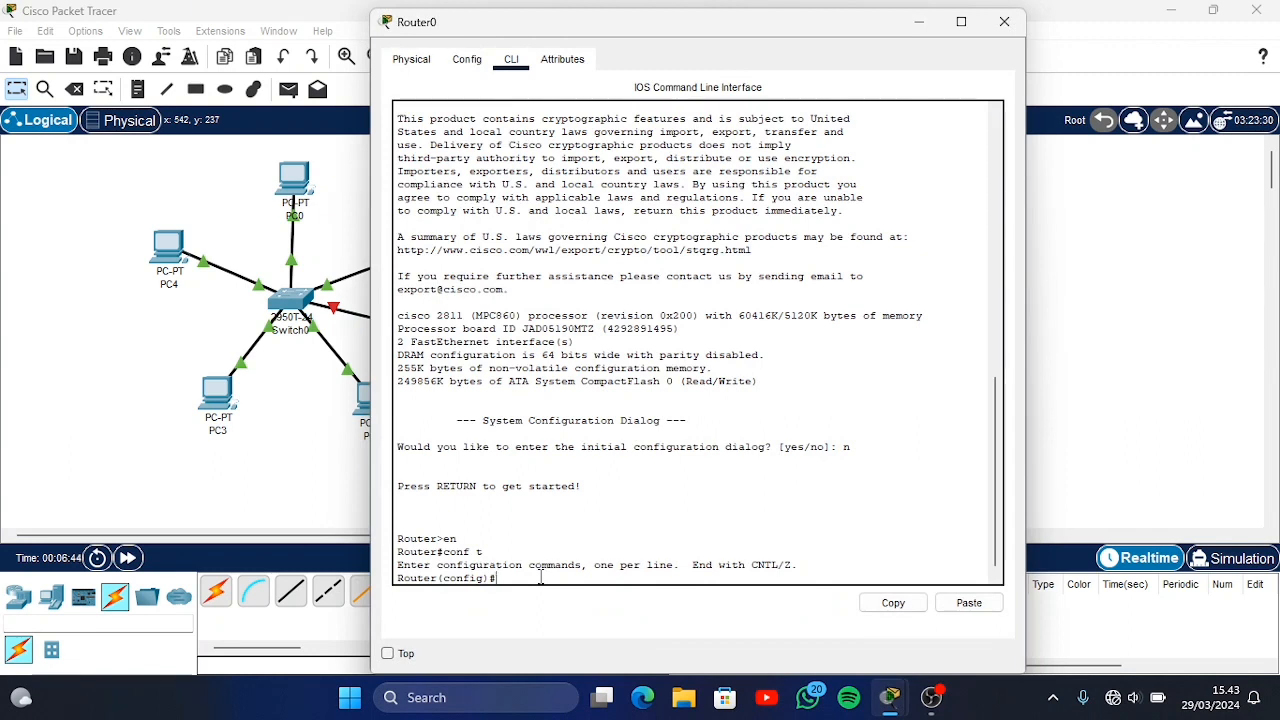
Enter interface configuration mode for the router's FastEthernet0/0 port with int fa0/0
text(int fa0/0)
key(Return)
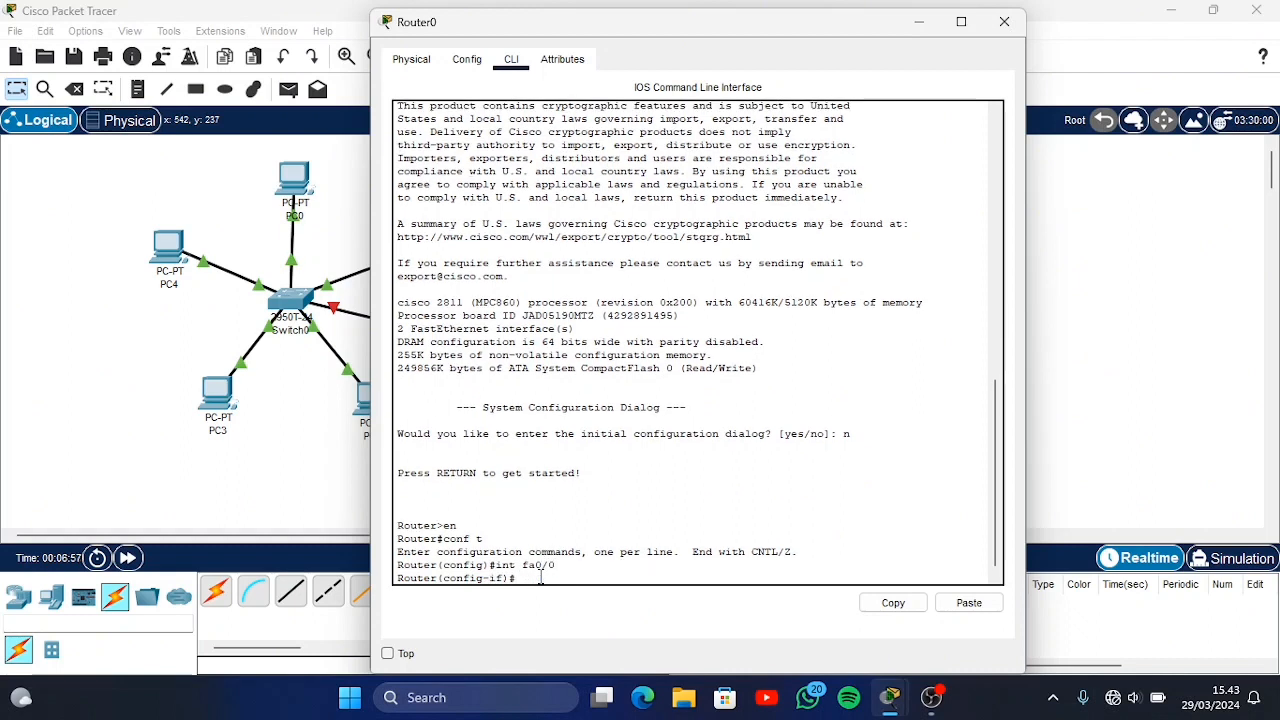
Assign IP address 192.168.10.1 with subnet mask 255.255.255.0 to the router's FastEthernet0/0 interface using ip add
text(ip add)
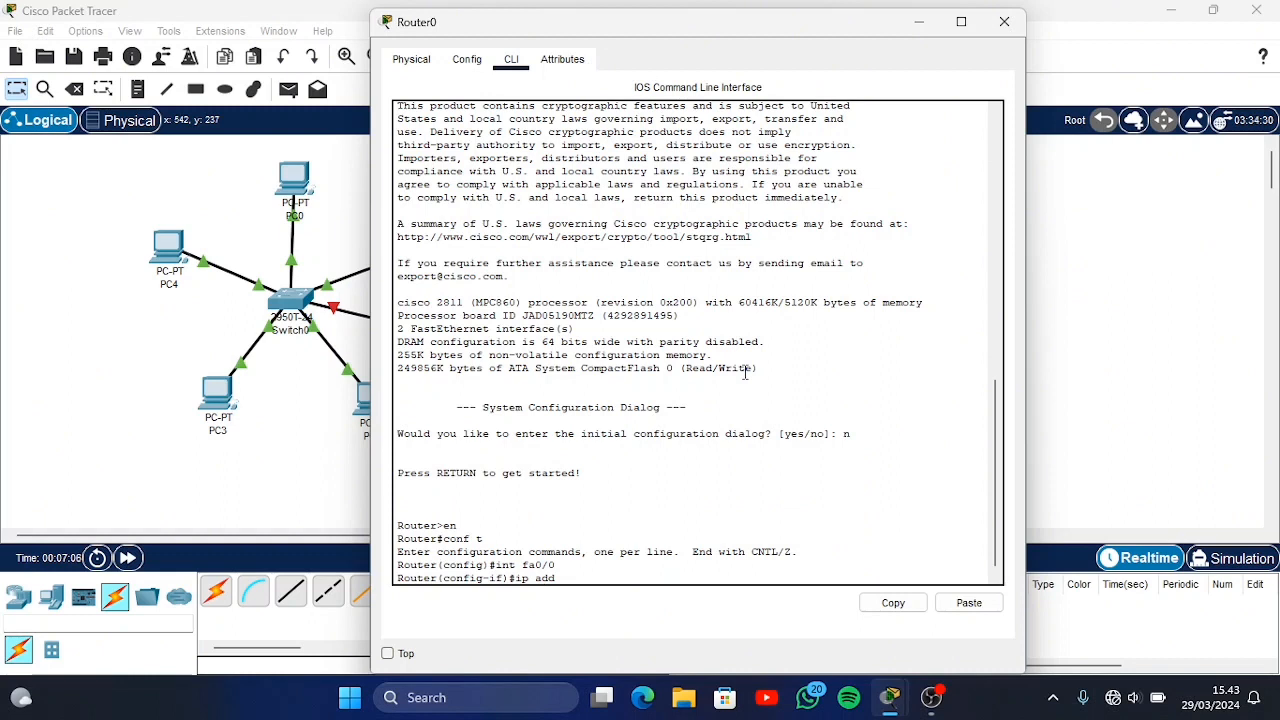
text( 1)
text(.168.10.1 255.255.255.0)
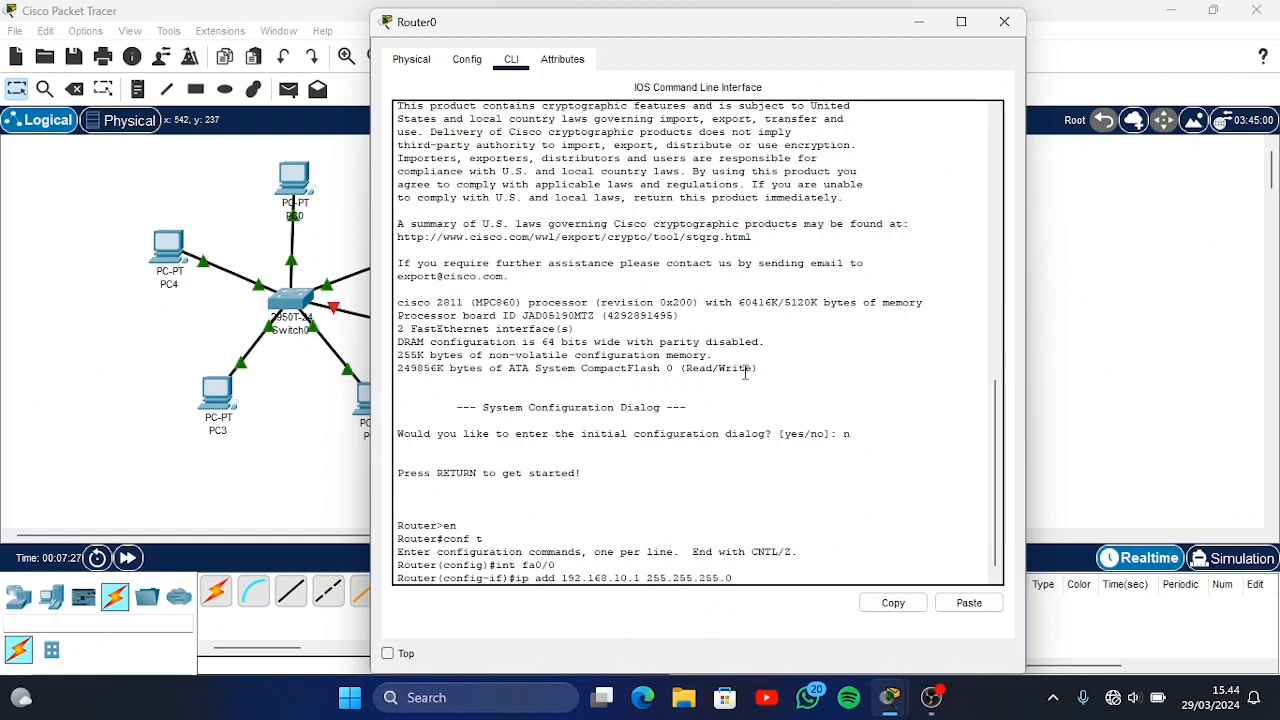
key(Return)
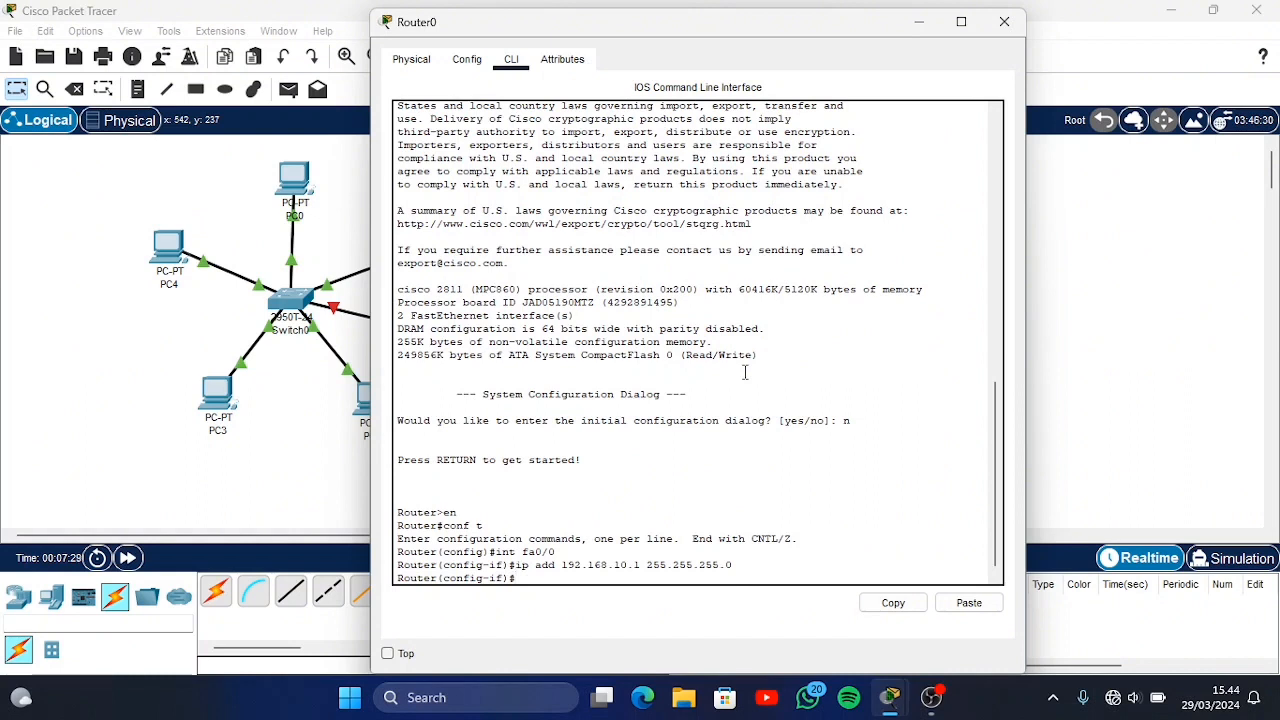
Enable the router's FastEthernet0/0 interface with no sh
text(no sh)
key(Return)
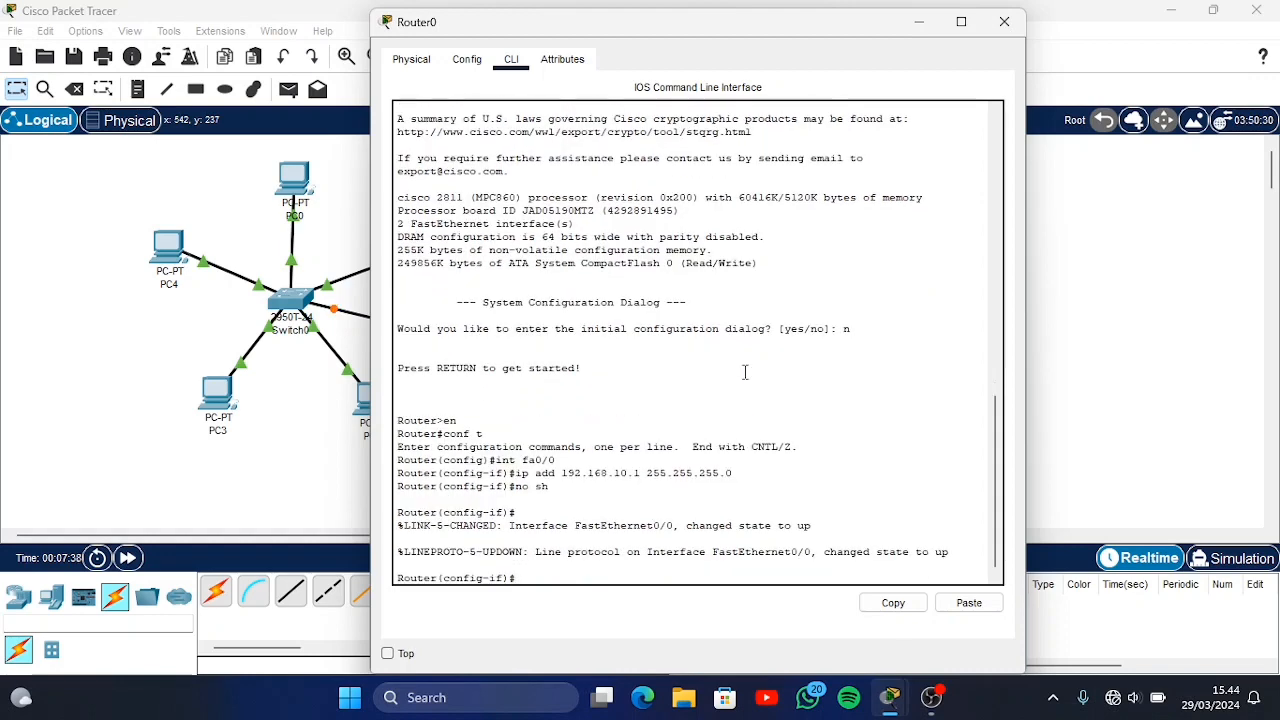
Create a DHCP pool on the router with ip dhcp pool, using a personal first name as the pool name
text(ip dhcp pool fariz)
key(Return)
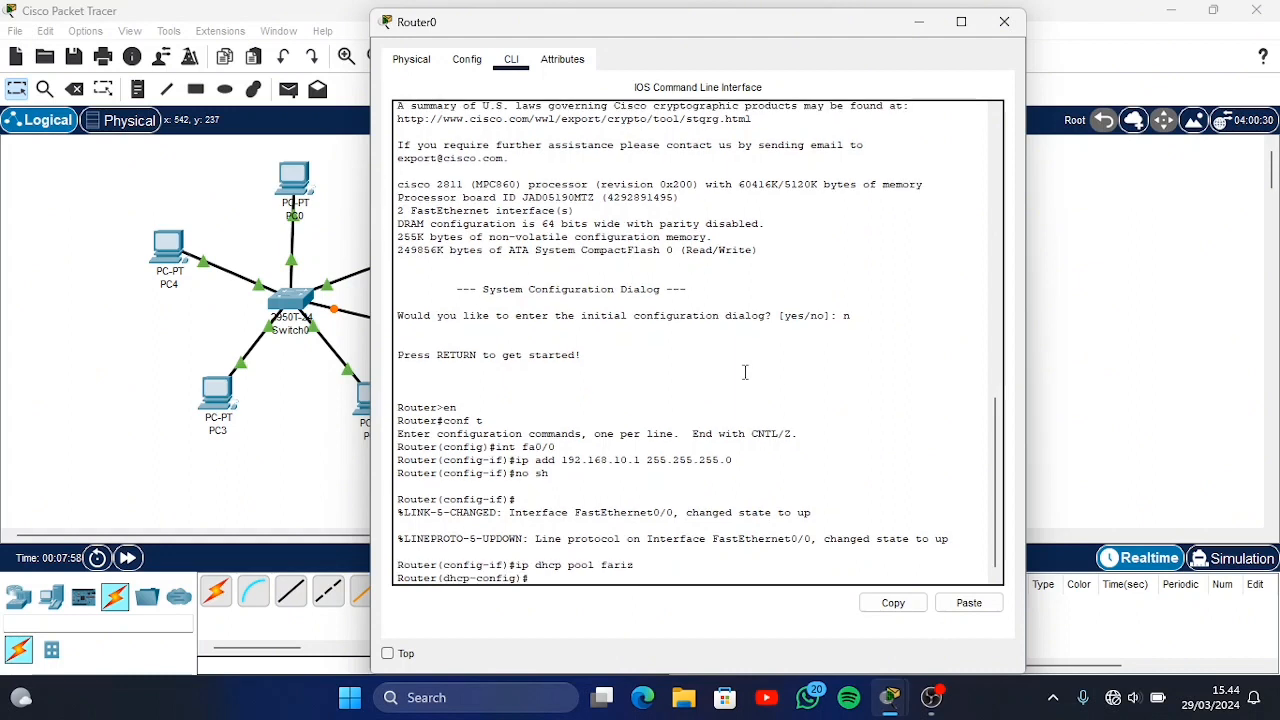
Set the DHCP pool's network to 192.168.10.0 with mask 255.255.255.0 using net
text(net 192.168.10.0 255.255)
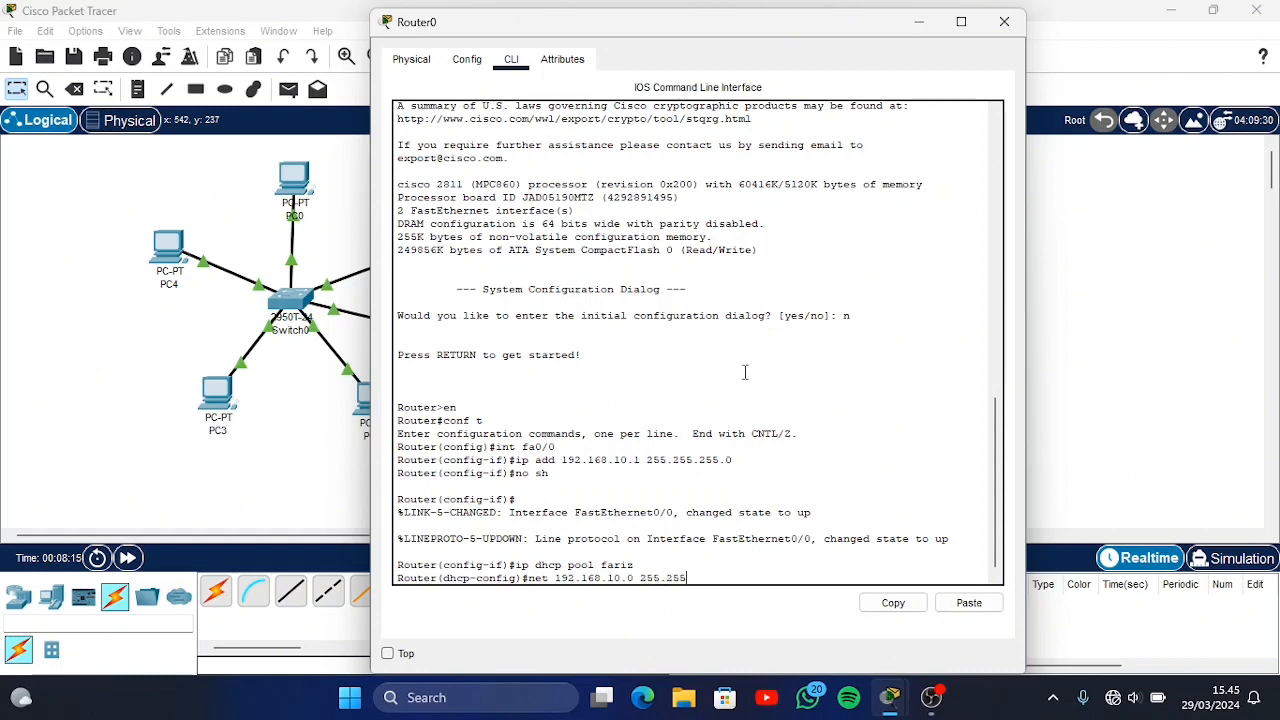
text(.255.0)
key(Return)
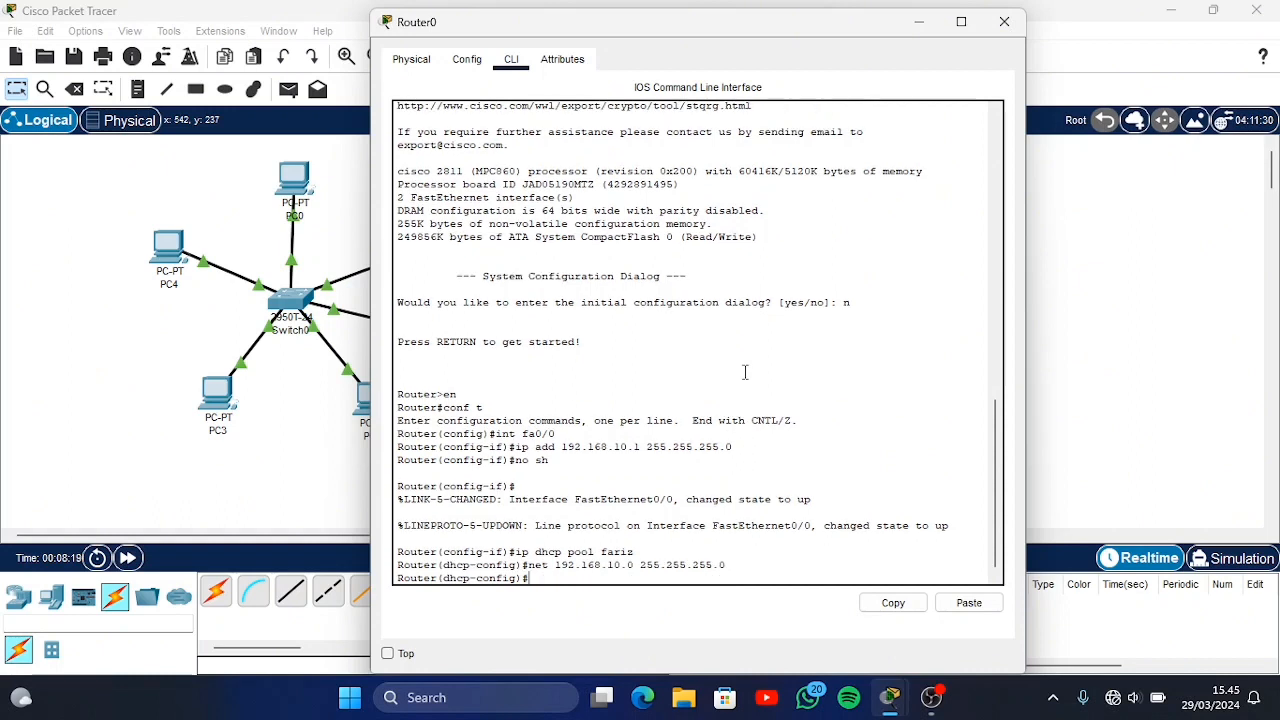
Set the DHCP pool's default-router to 192.168.10.1, exit pool configuration with ex and close the router's window
text(def)
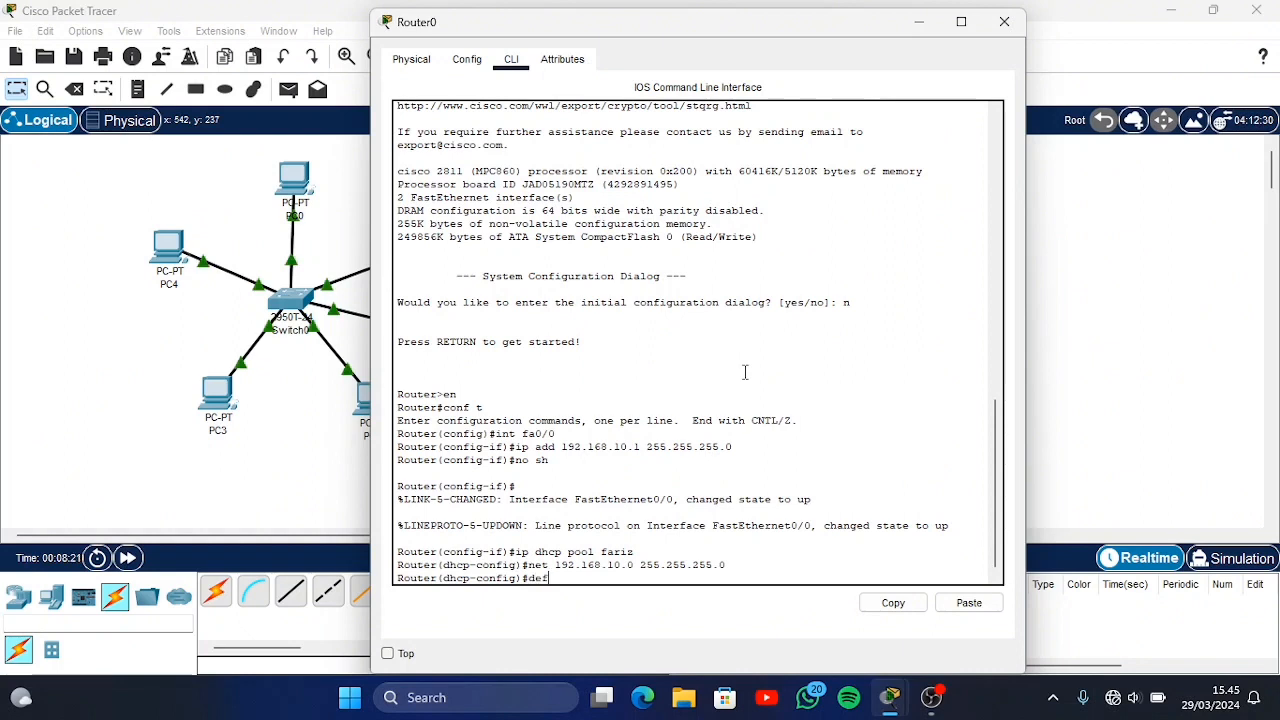
text(ault)
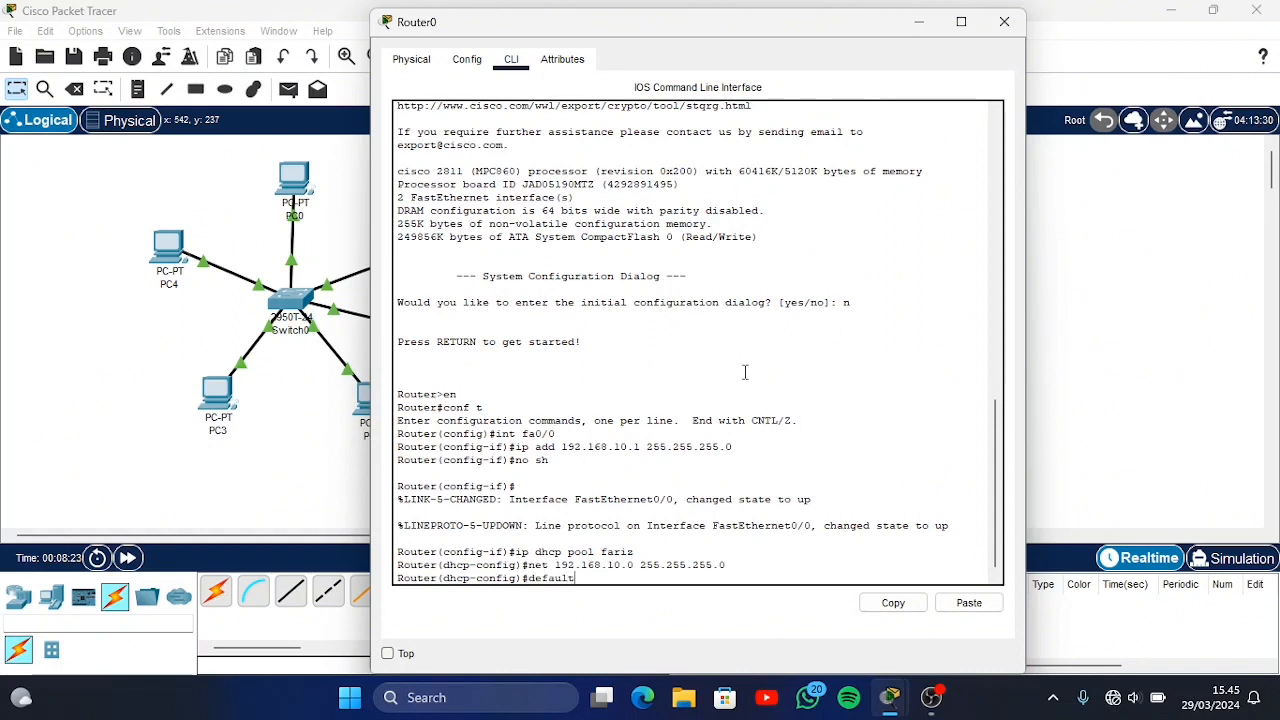
text(-router 192.168.10.1)
key(Return)
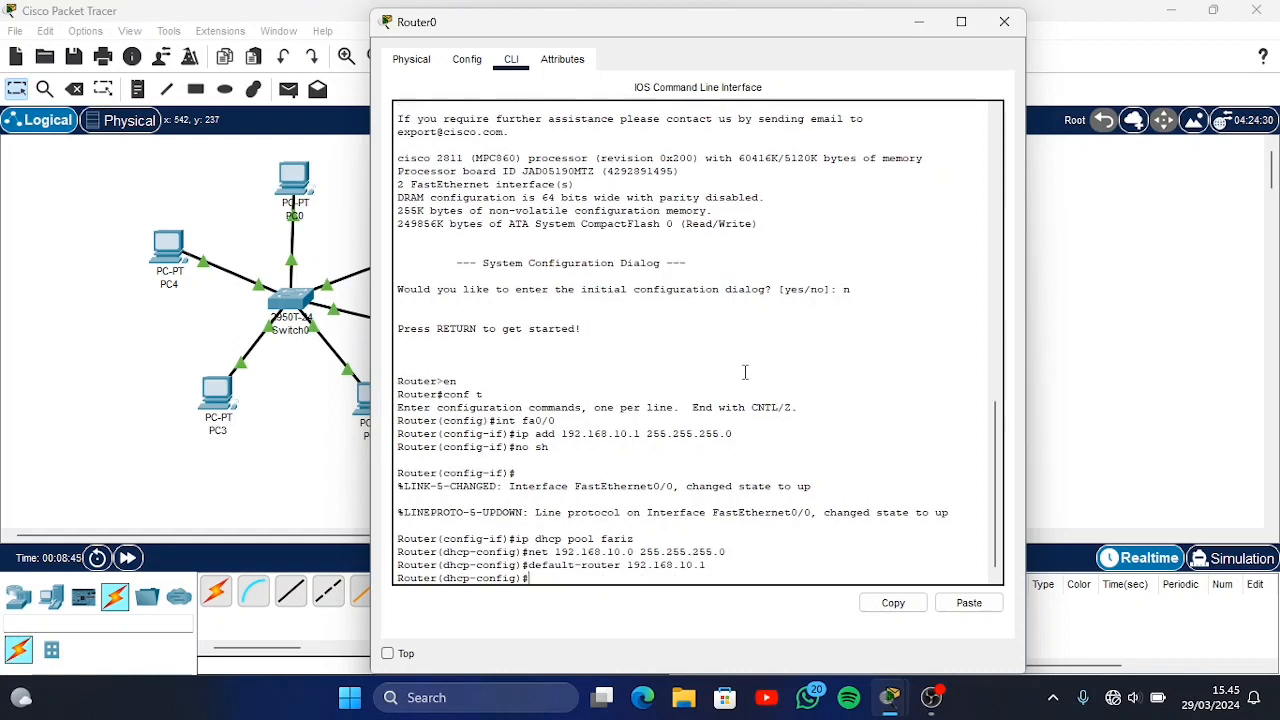
text(ex)
key(Return)
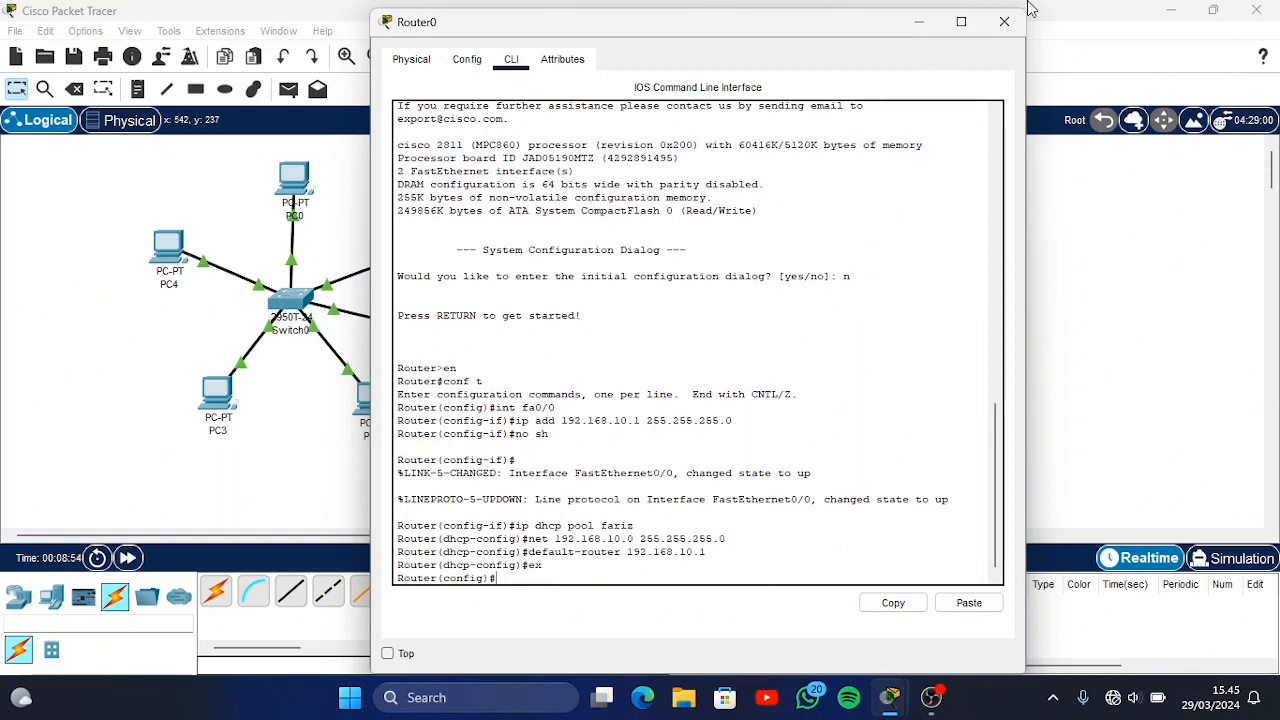
click(1005, 22)
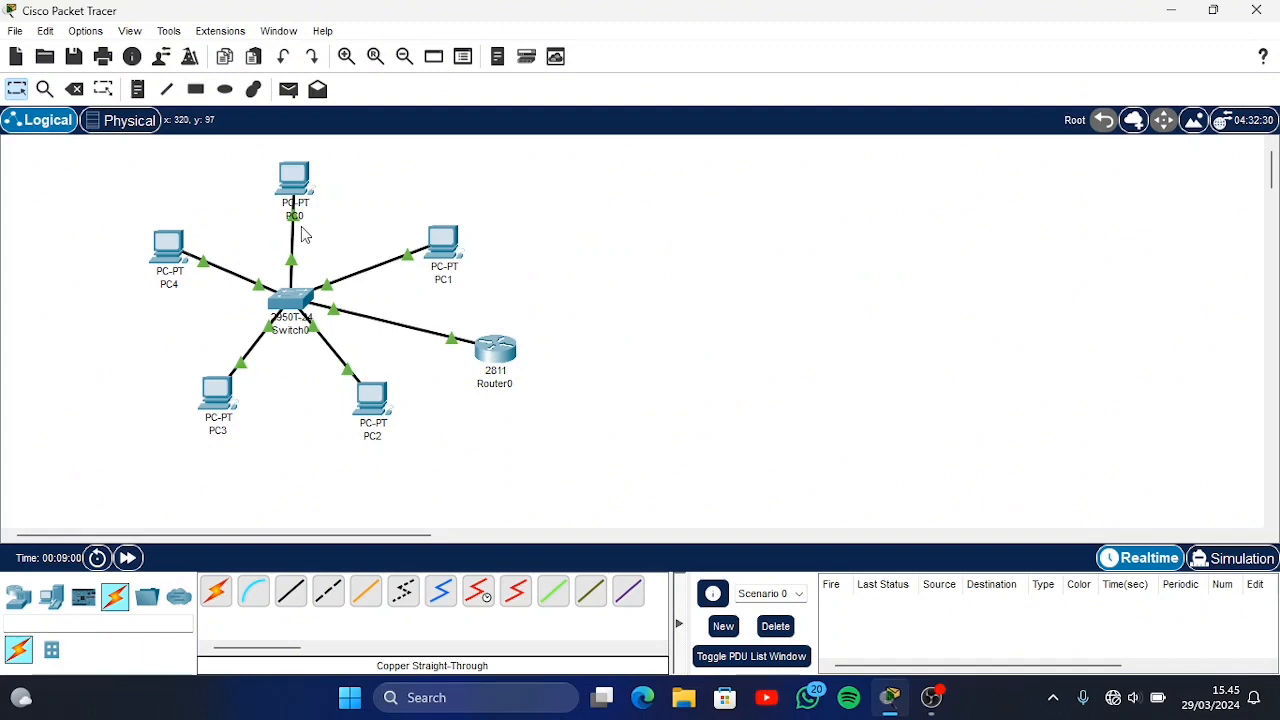
Switch PC0's IPv4 configuration from static to DHCP and close its window
click(295, 170)
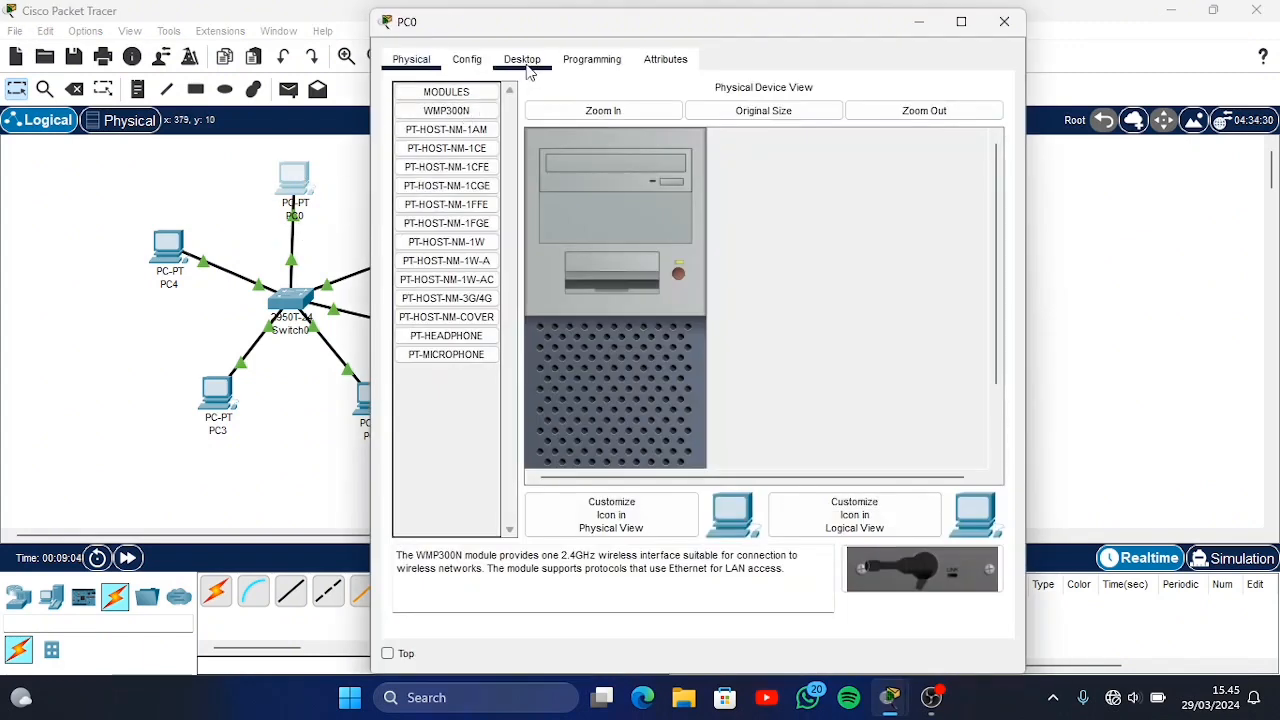
click(527, 62)
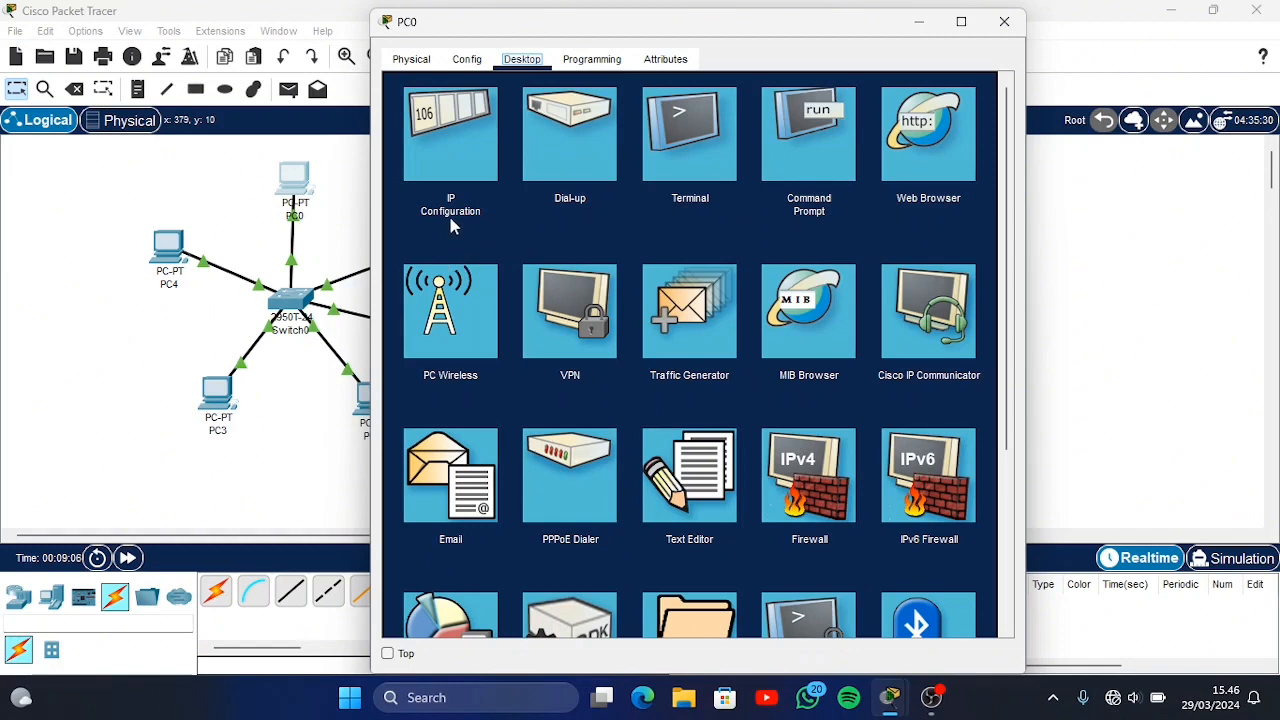
click(454, 166)
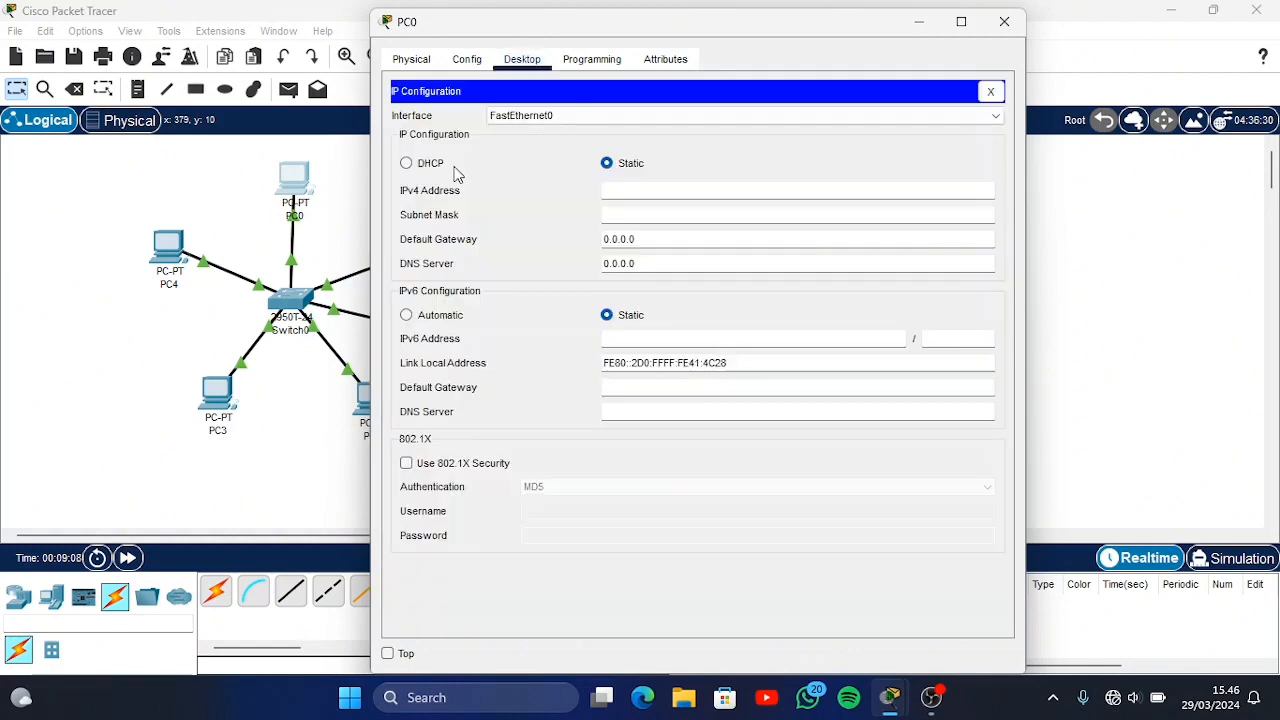
click(608, 164)
click(407, 164)
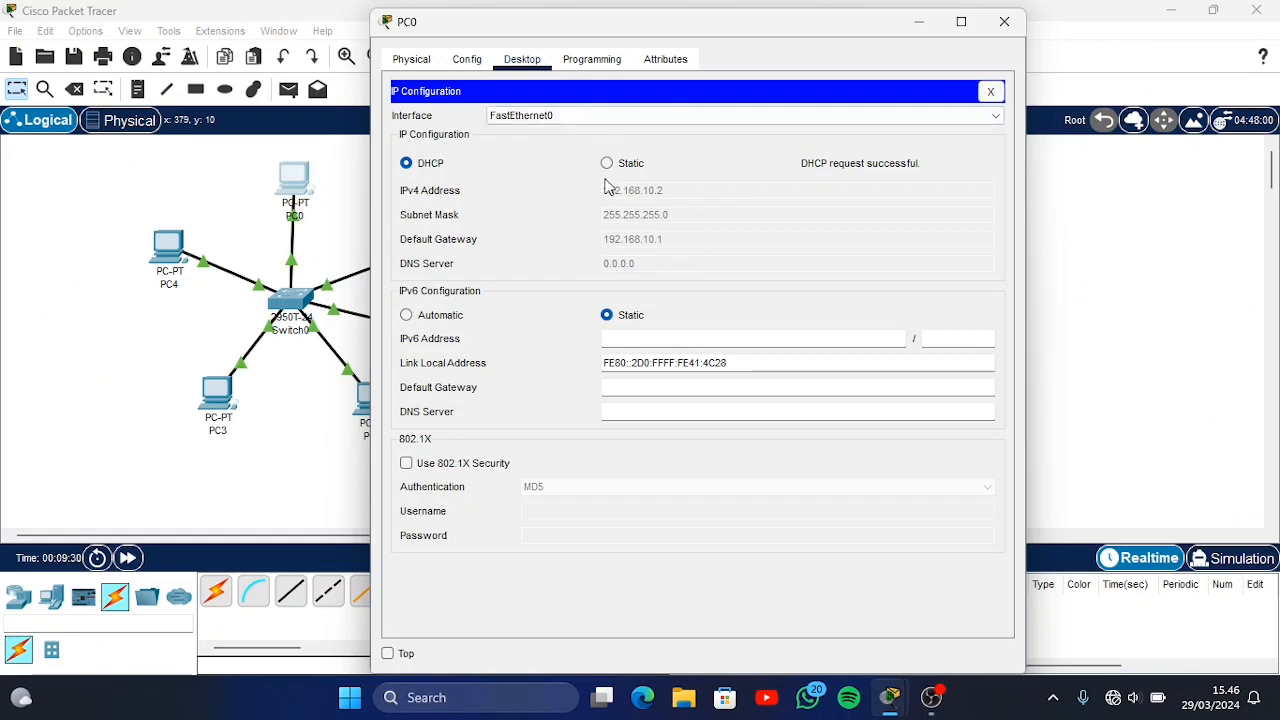
click(991, 91)
click(1004, 22)
Switch the IPv4 configuration of PC1, PC2, PC3 and PC4 to DHCP, closing each PC's window
click(445, 244)
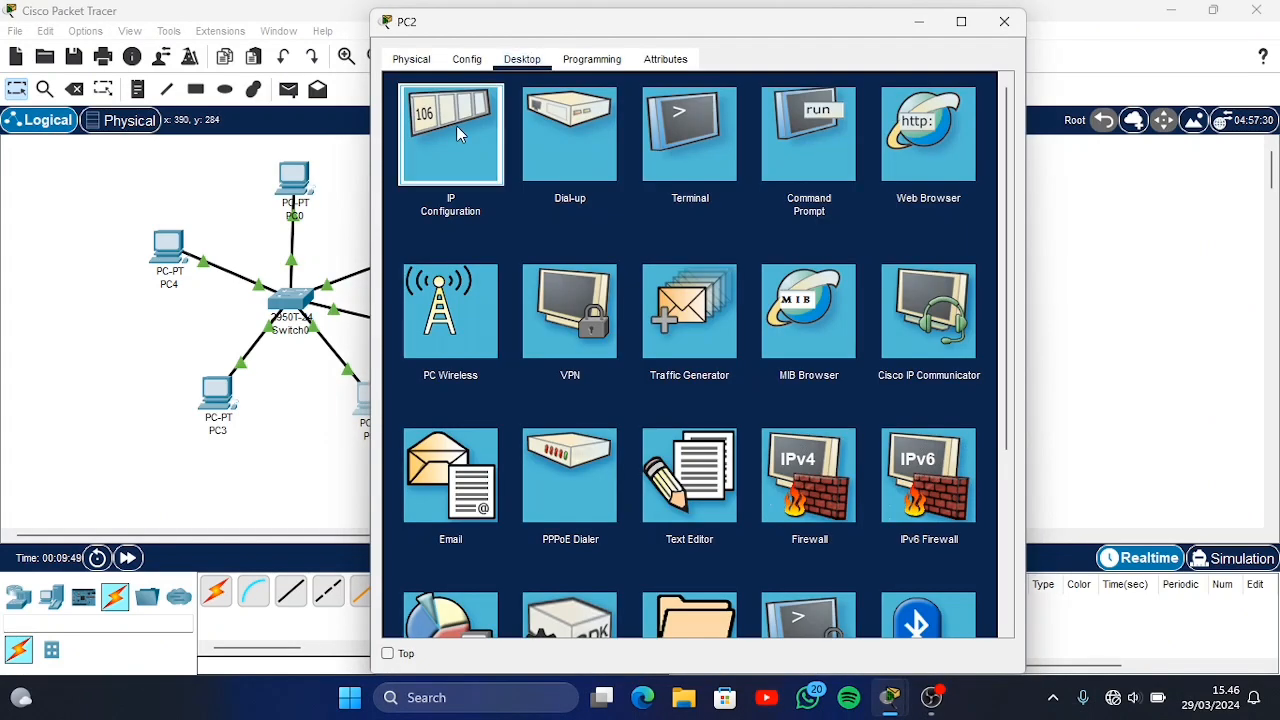
click(456, 127)
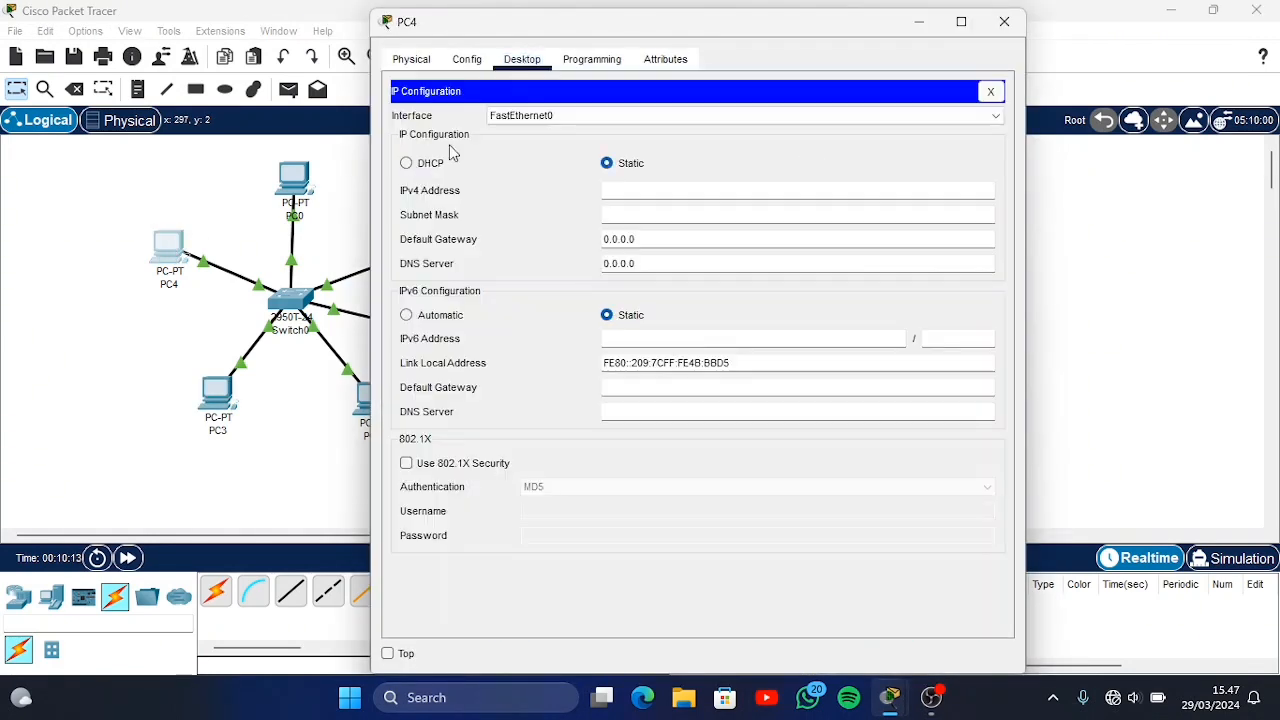
click(410, 165)
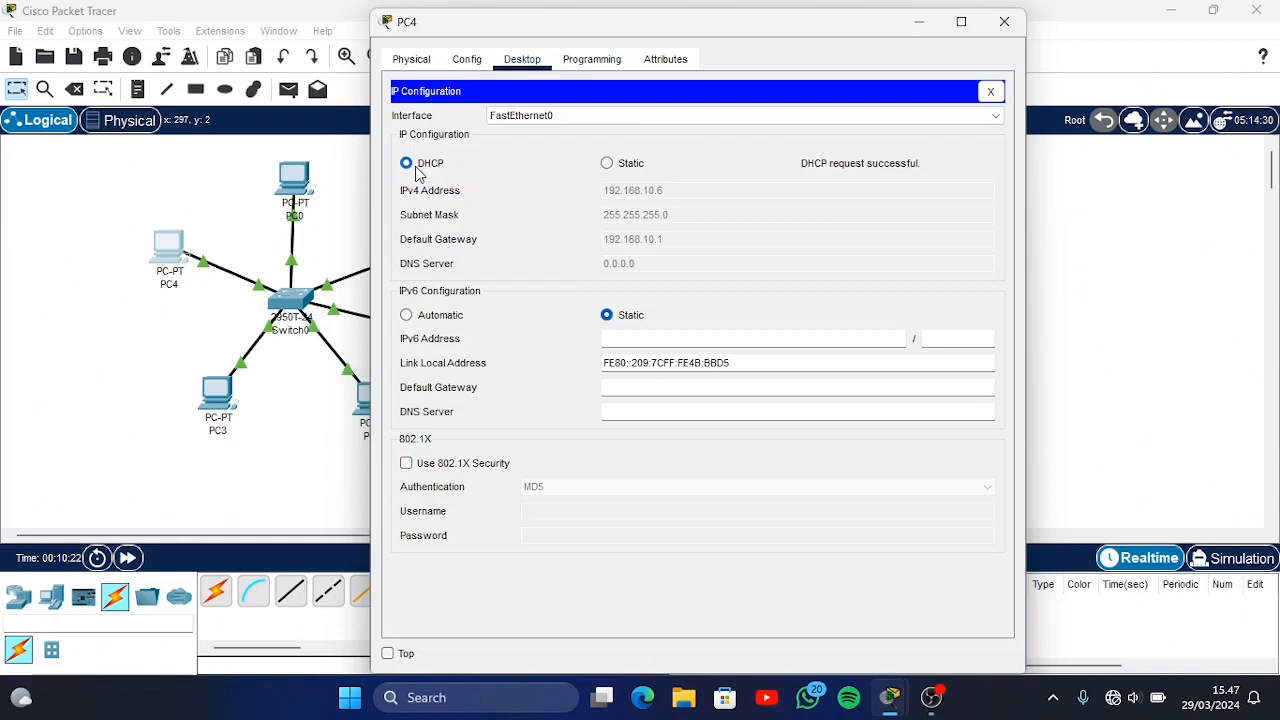
click(990, 91)
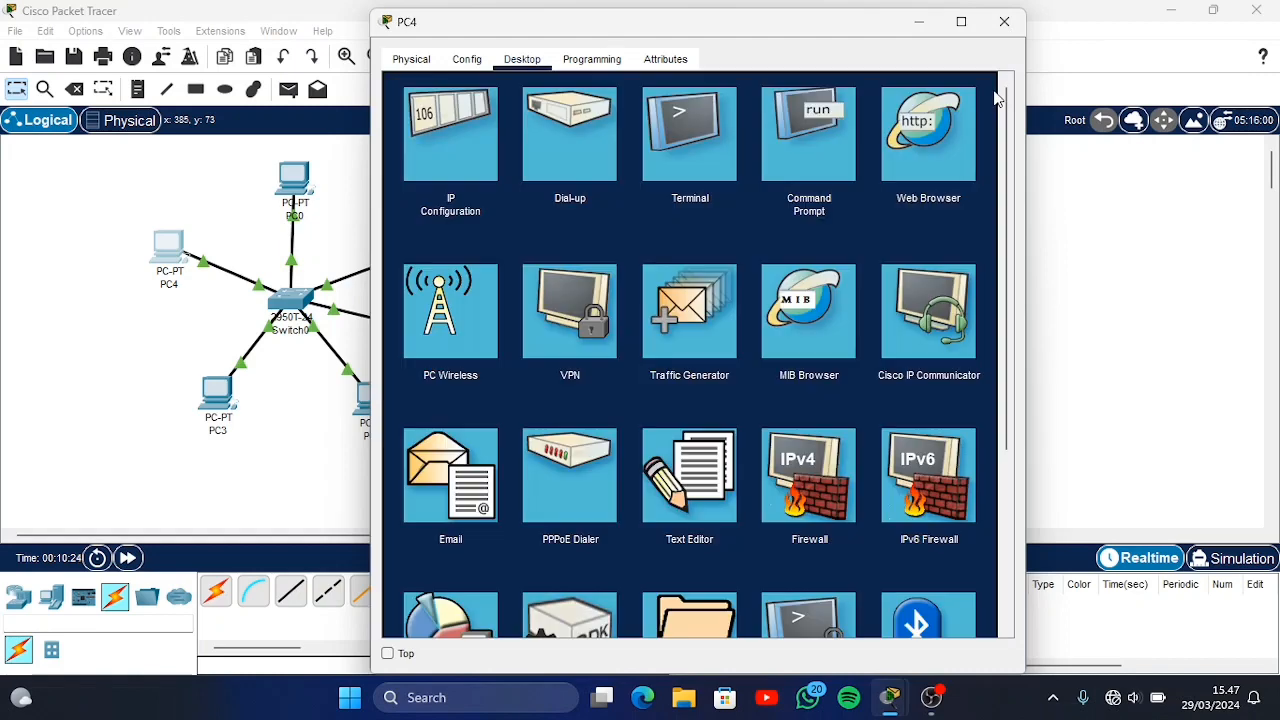
click(1005, 22)
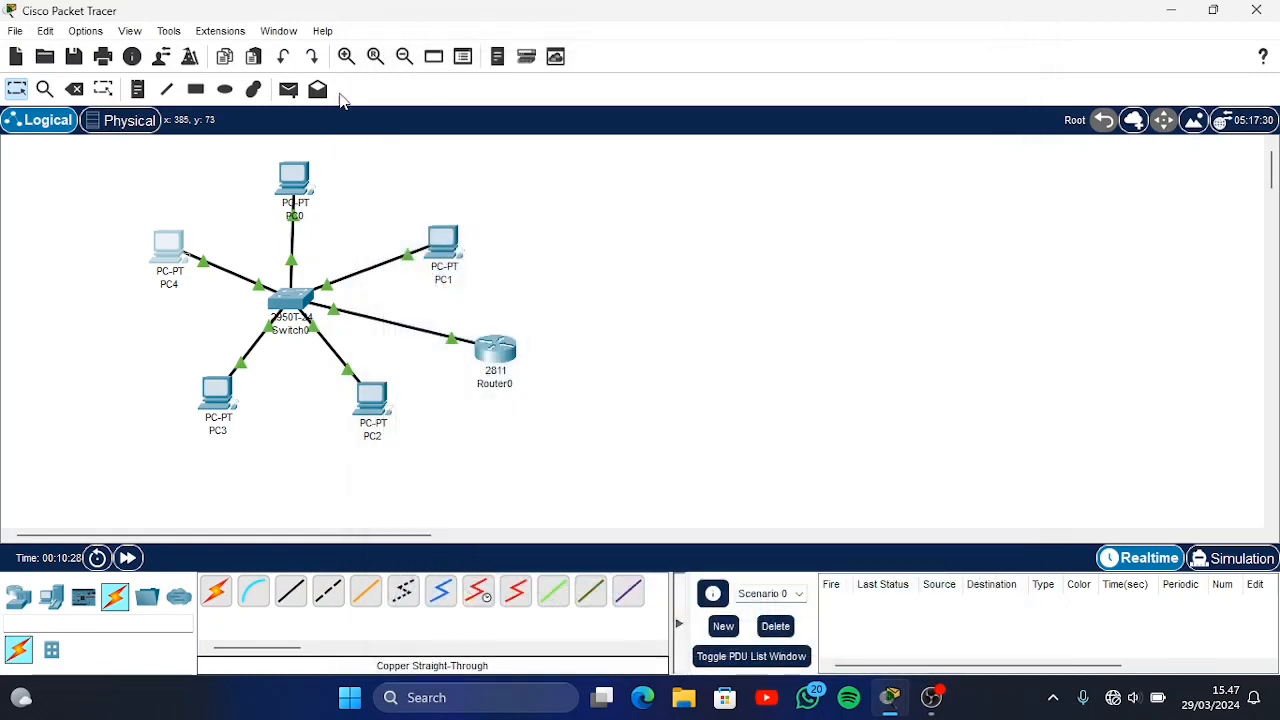
Send a simple PDU from PC0 to PC3 to test the connection
click(289, 90)
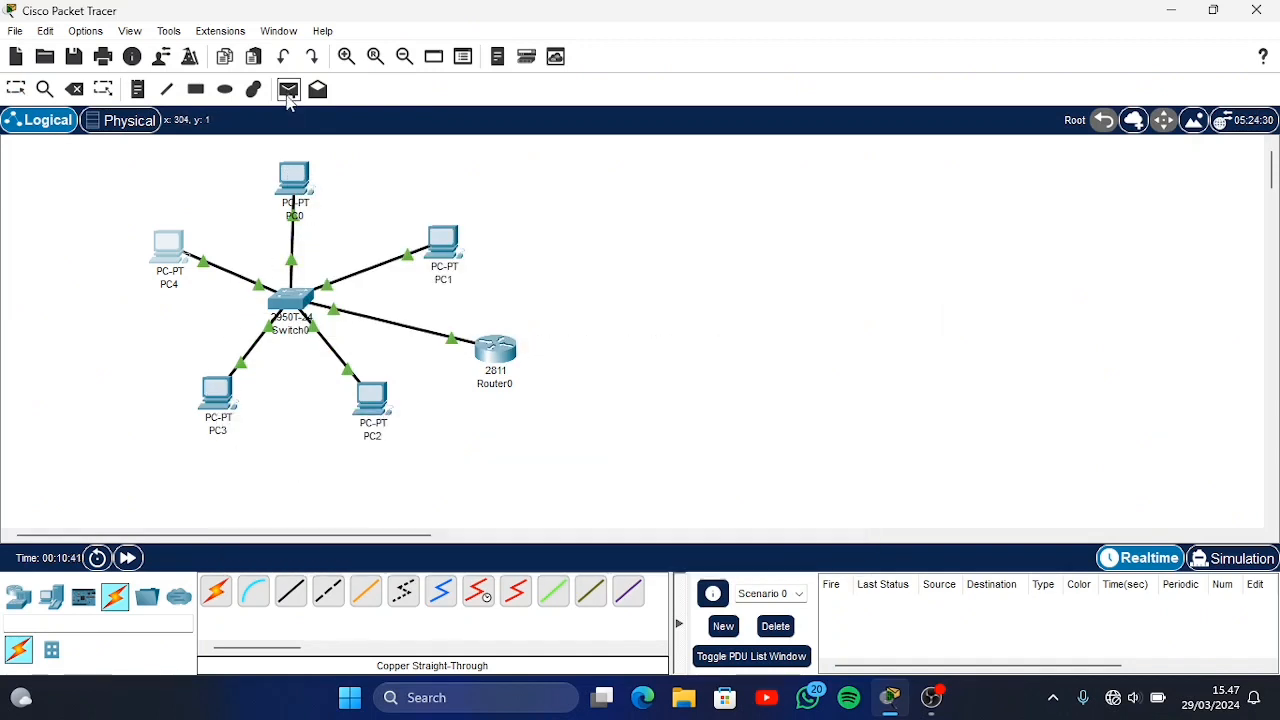
click(290, 185)
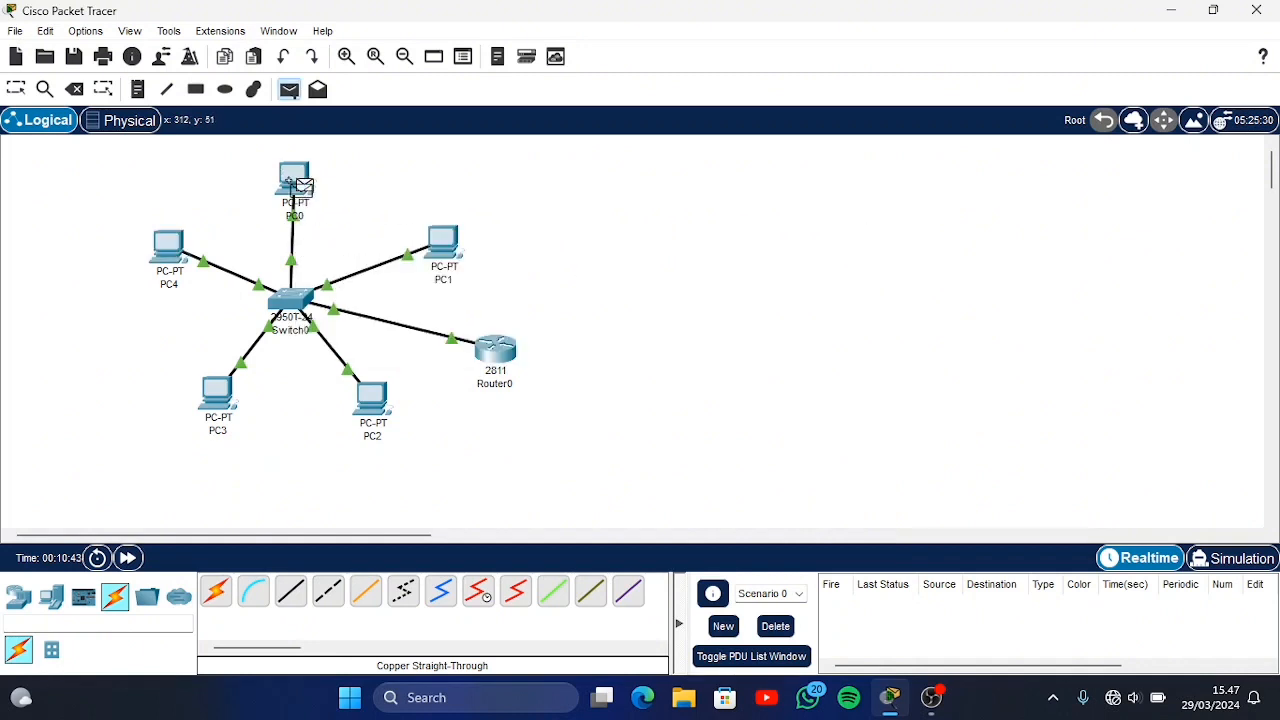
click(215, 398)
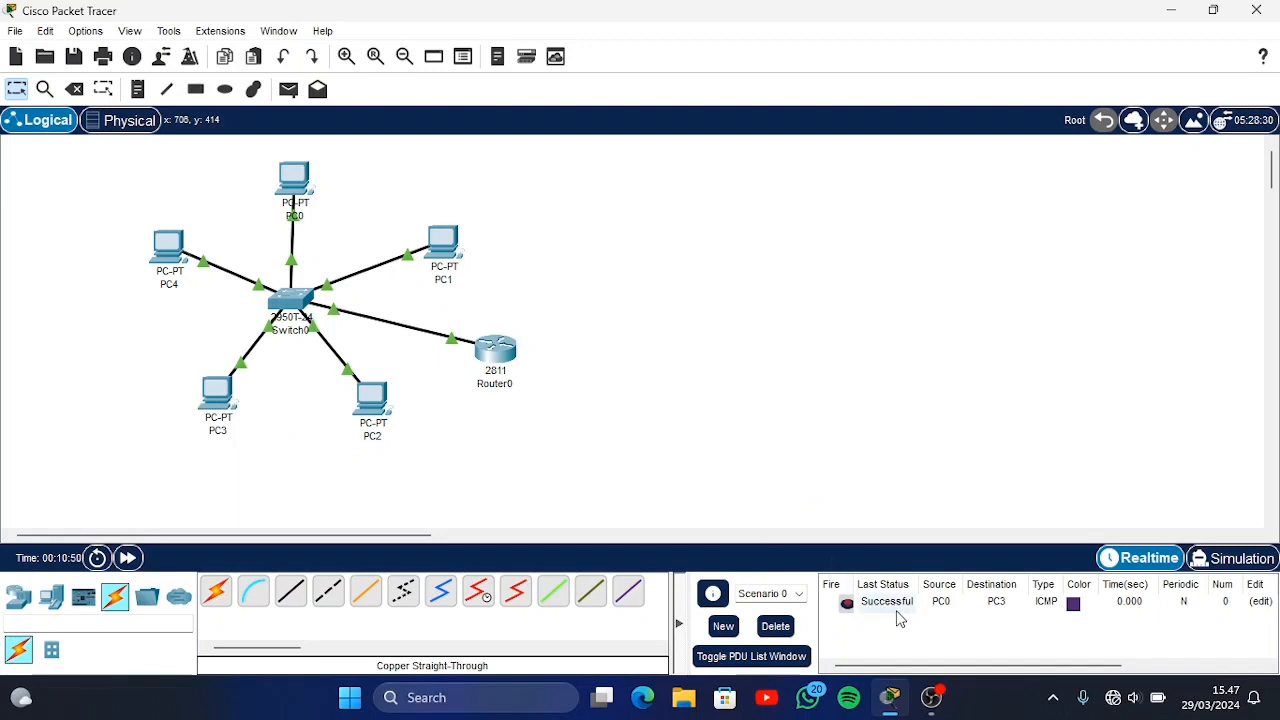
Play the PDU from PC0 to PC3 in Simulation mode and follow its path through the switch
click(1240, 560)
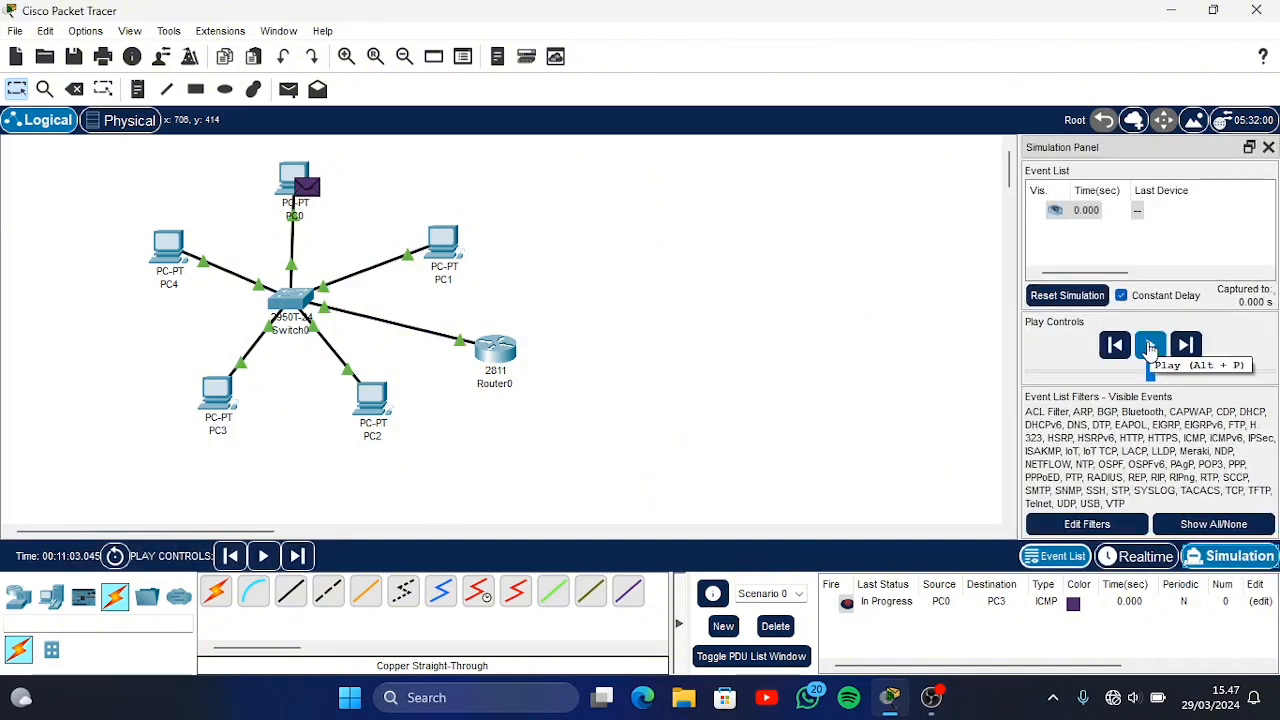
click(1150, 346)
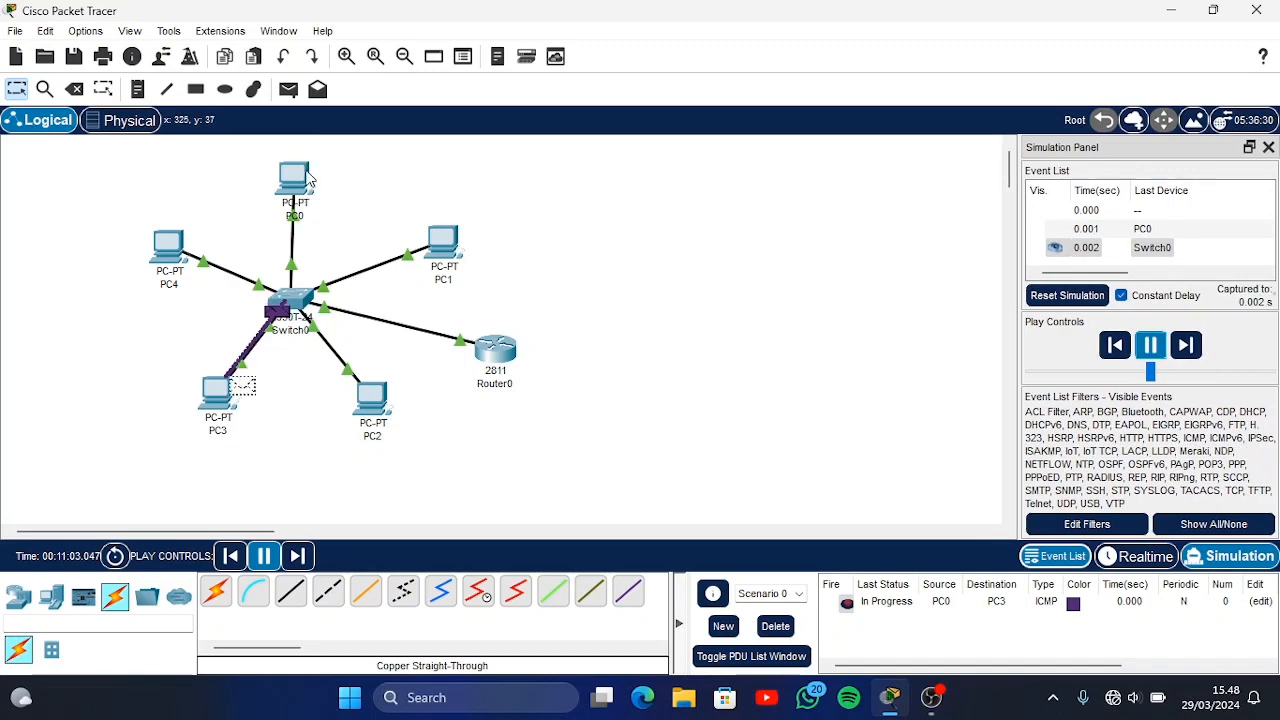
mouse_move(306, 177)
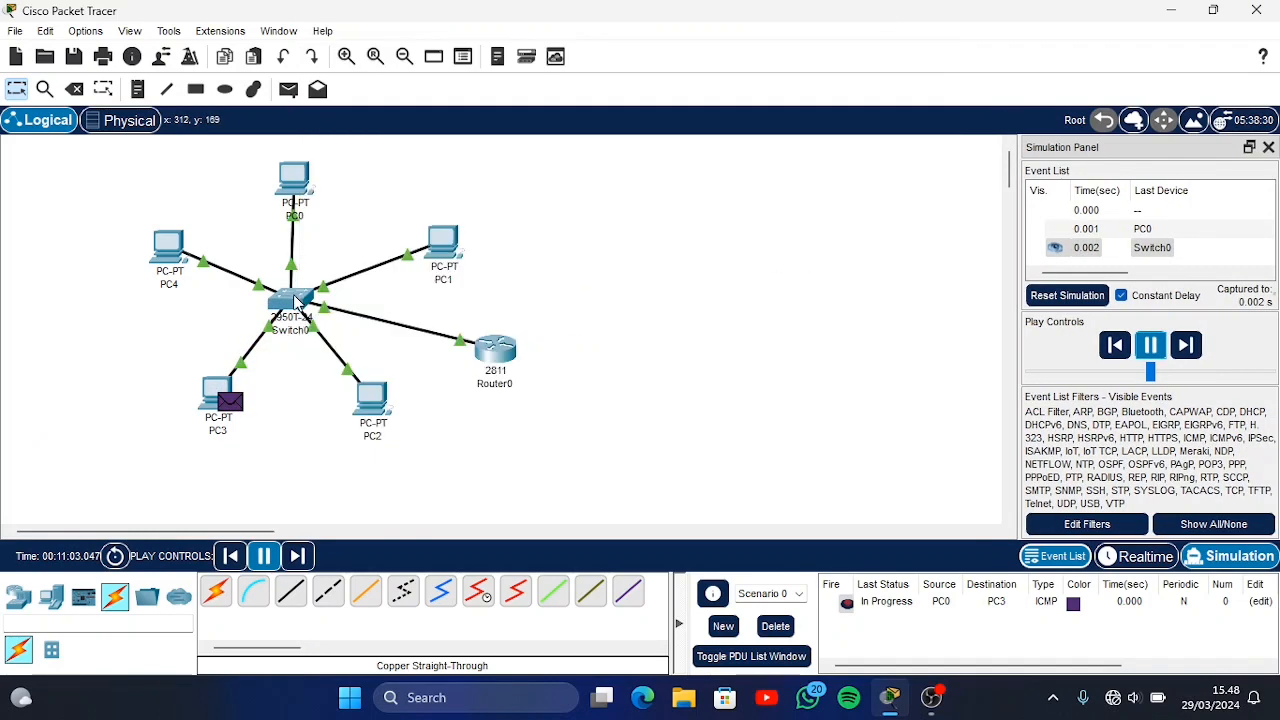
mouse_move(298, 305)
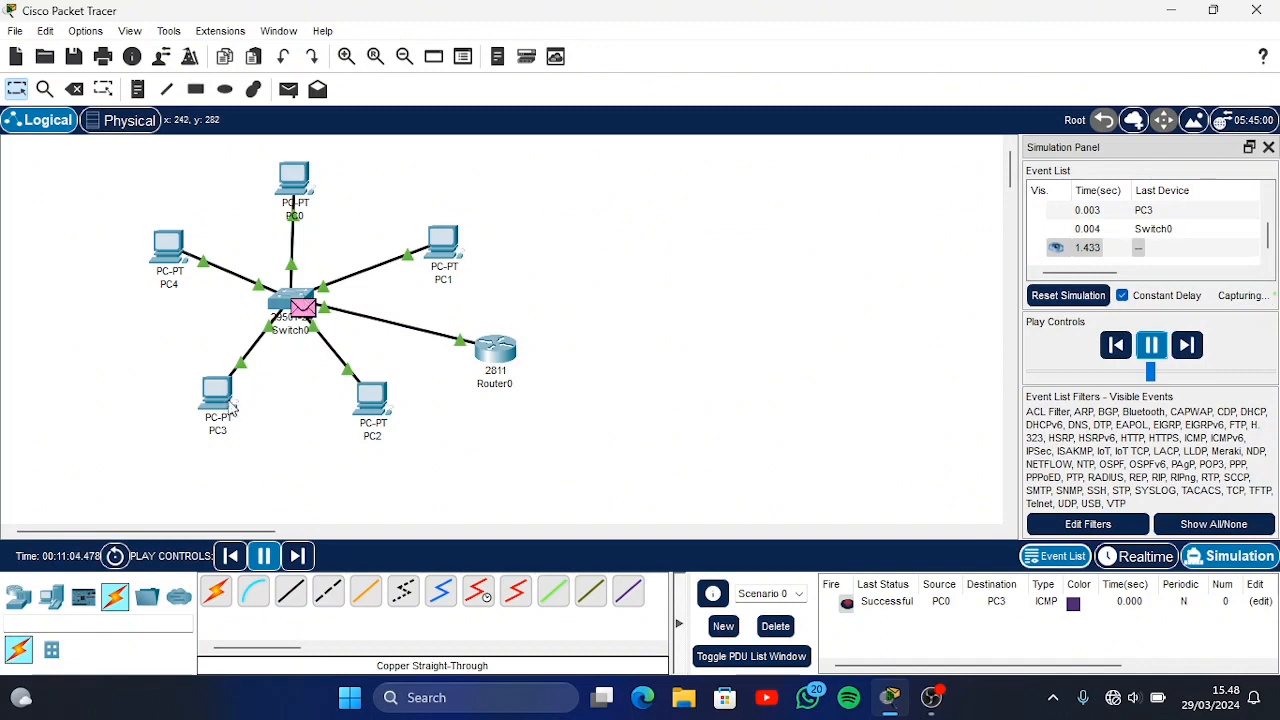
mouse_move(228, 408)
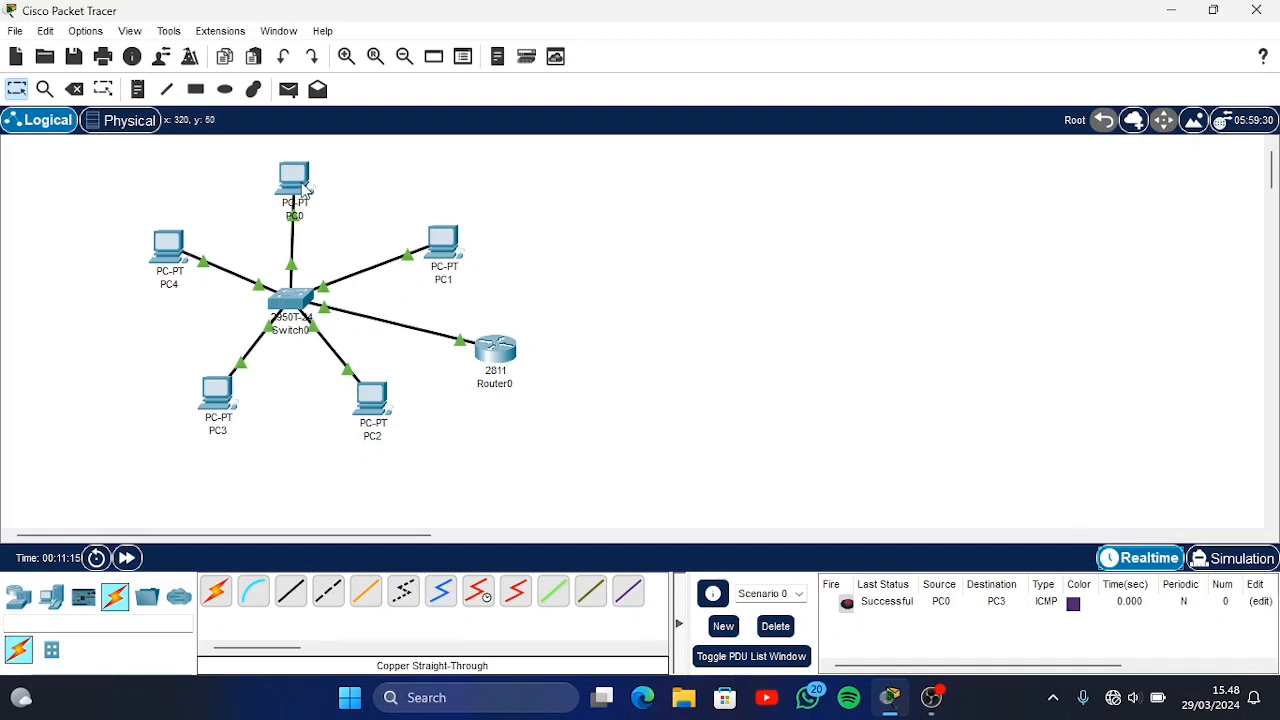
mouse_move(305, 185)
mouse_move(318, 212)
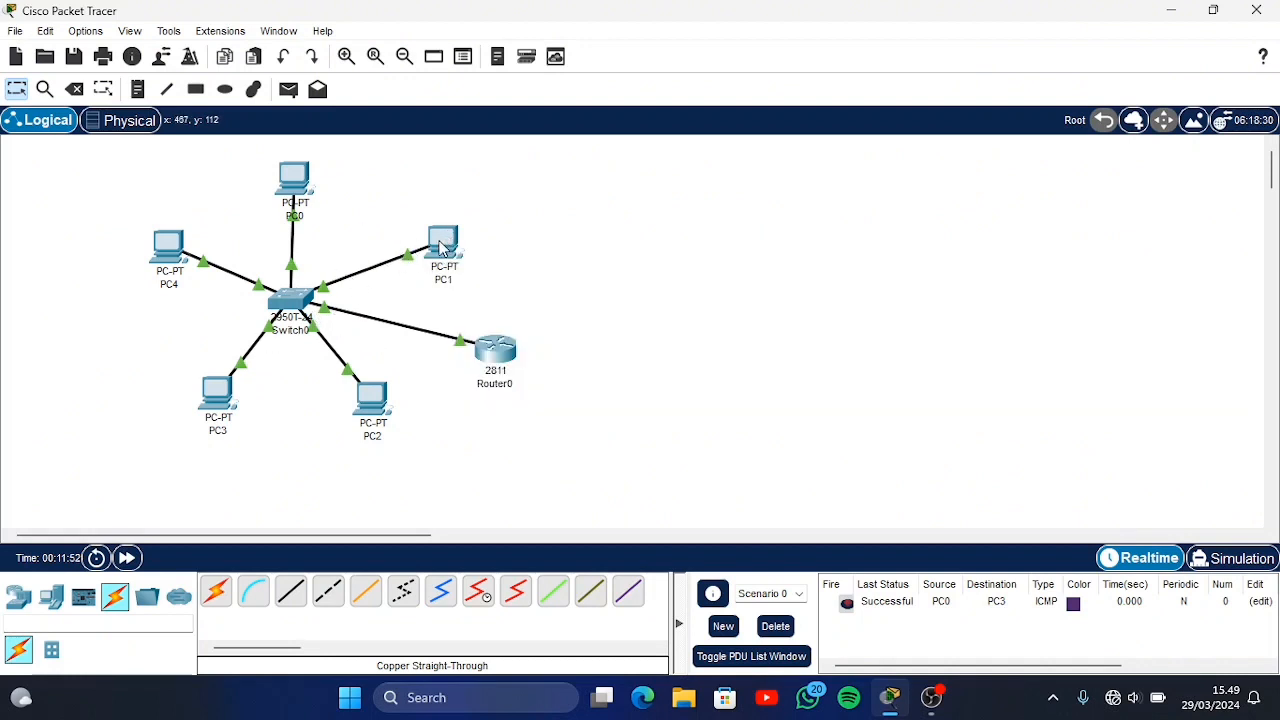
mouse_move(309, 297)
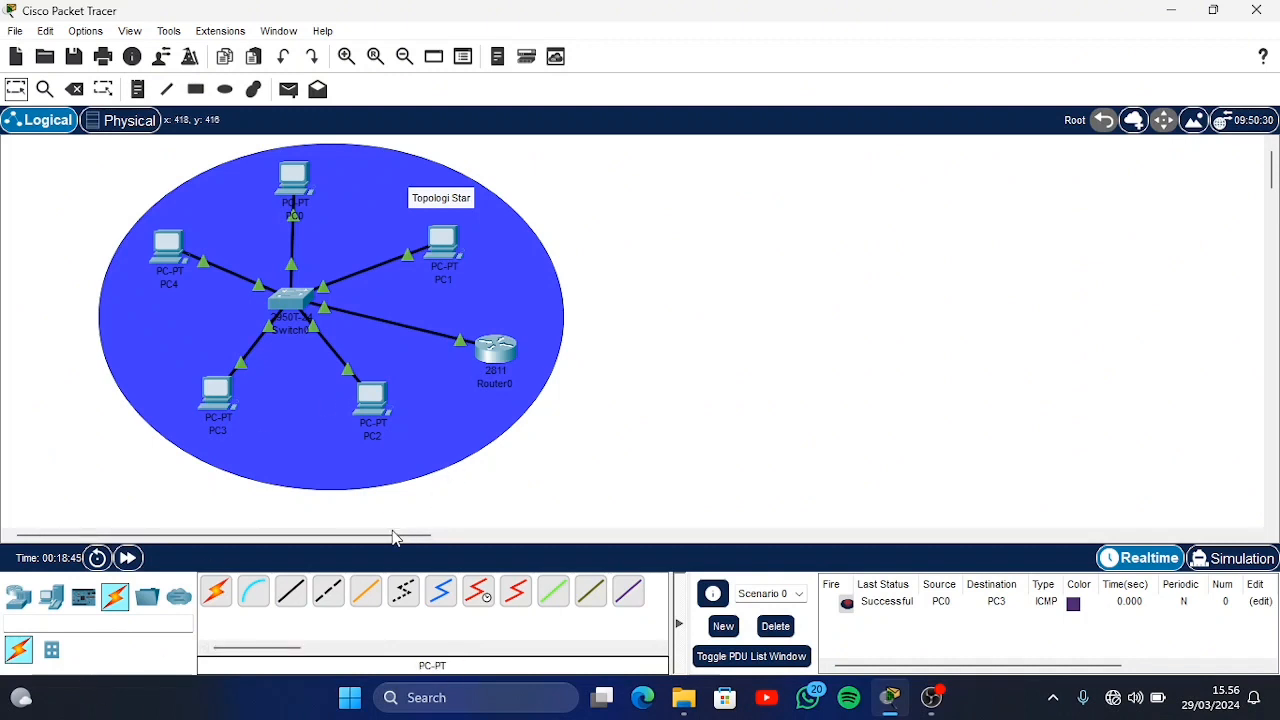
Place four 2950T switches in a diamond layout in the empty area beside the star topology, with one PC outside each switch
drag(393, 537, 503, 558)
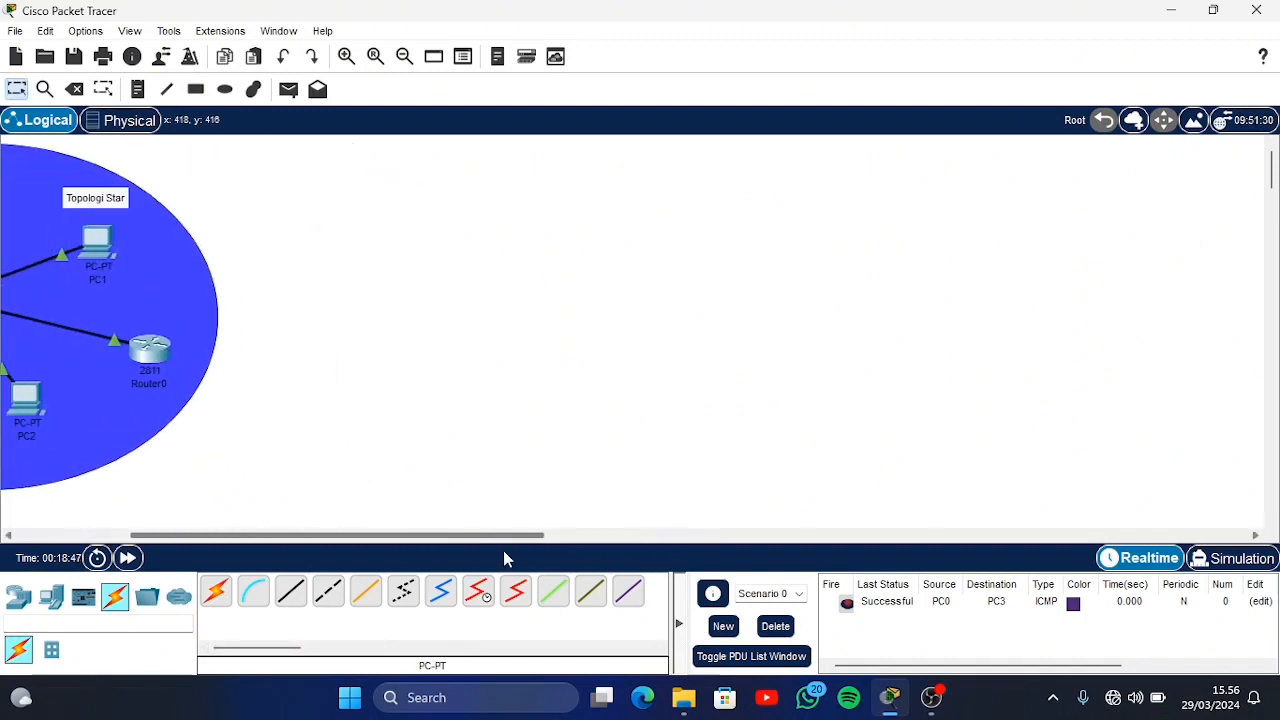
click(30, 595)
click(51, 650)
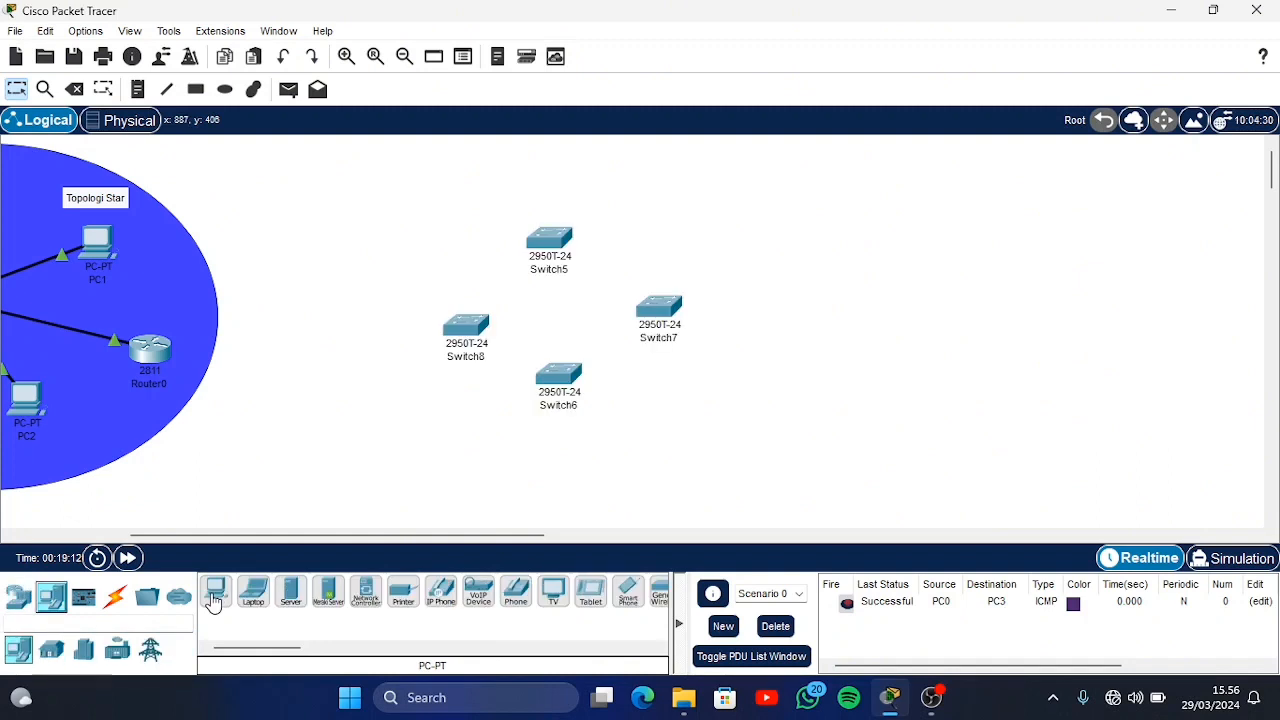
click(213, 595)
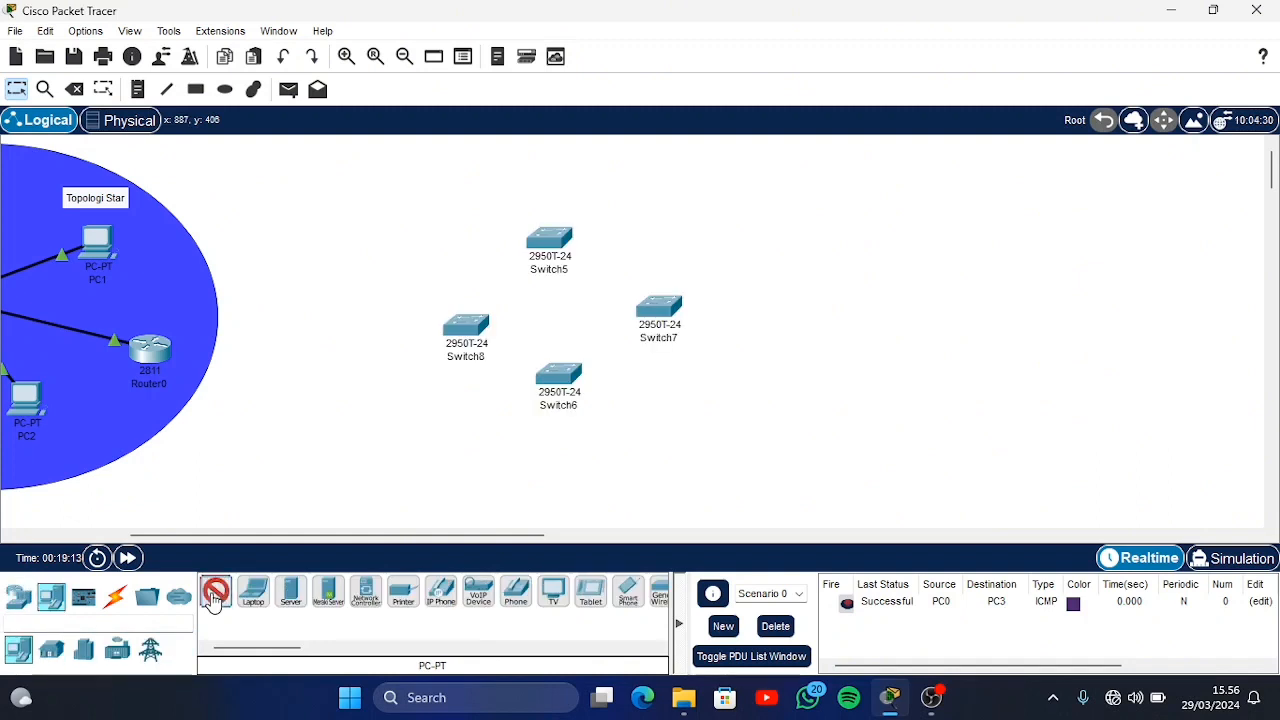
click(551, 158)
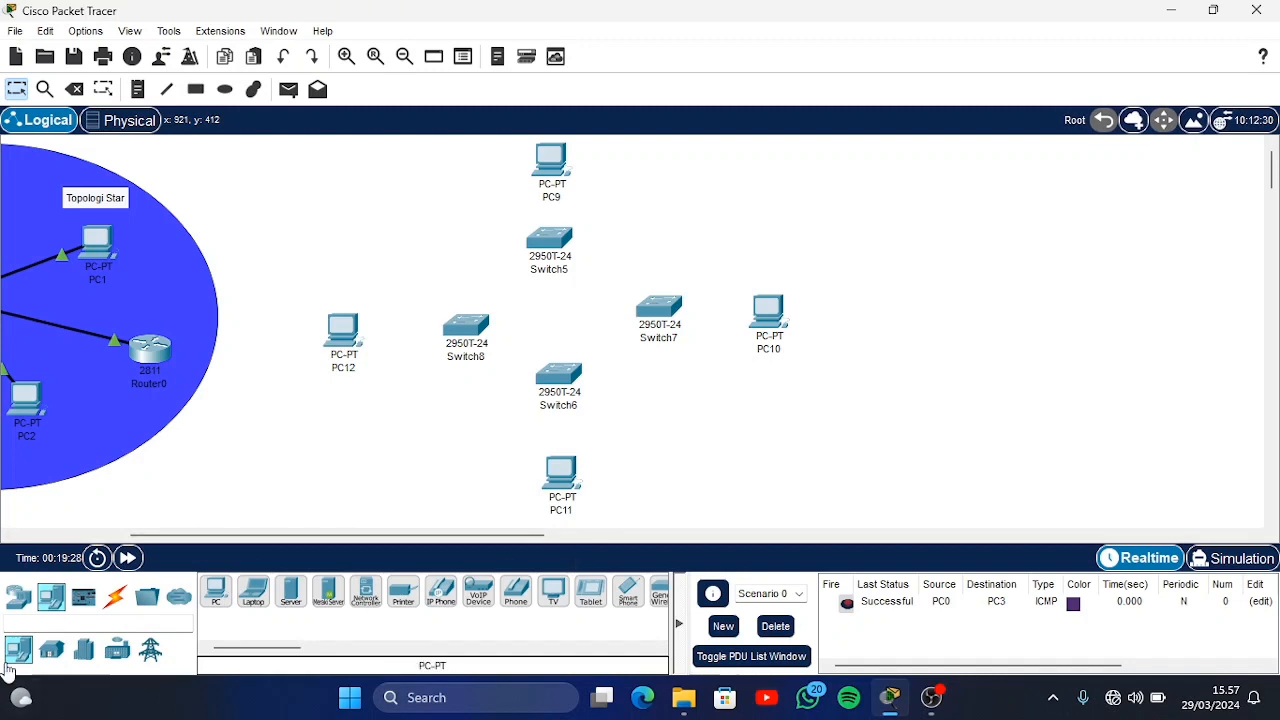
Connect PC9, PC10, PC11 and PC12 each to its adjacent 2950T switch with copper straight-through cables, using FastEthernet ports
click(115, 596)
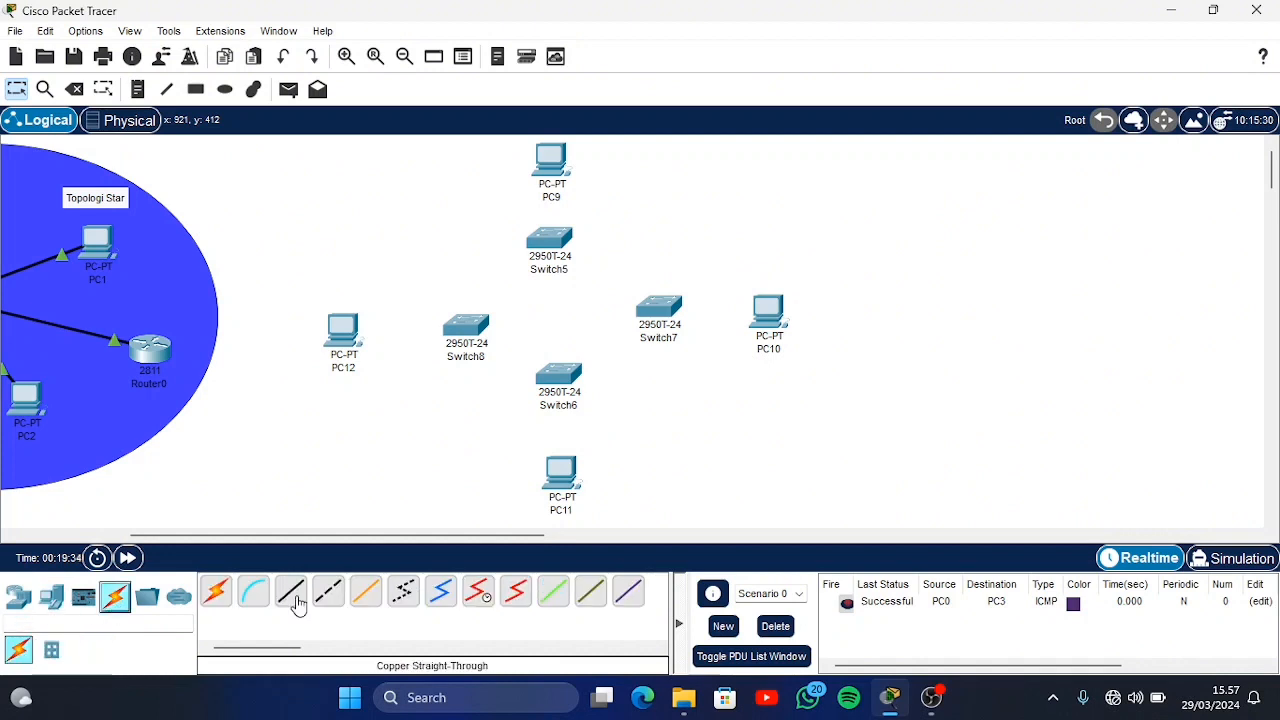
click(292, 596)
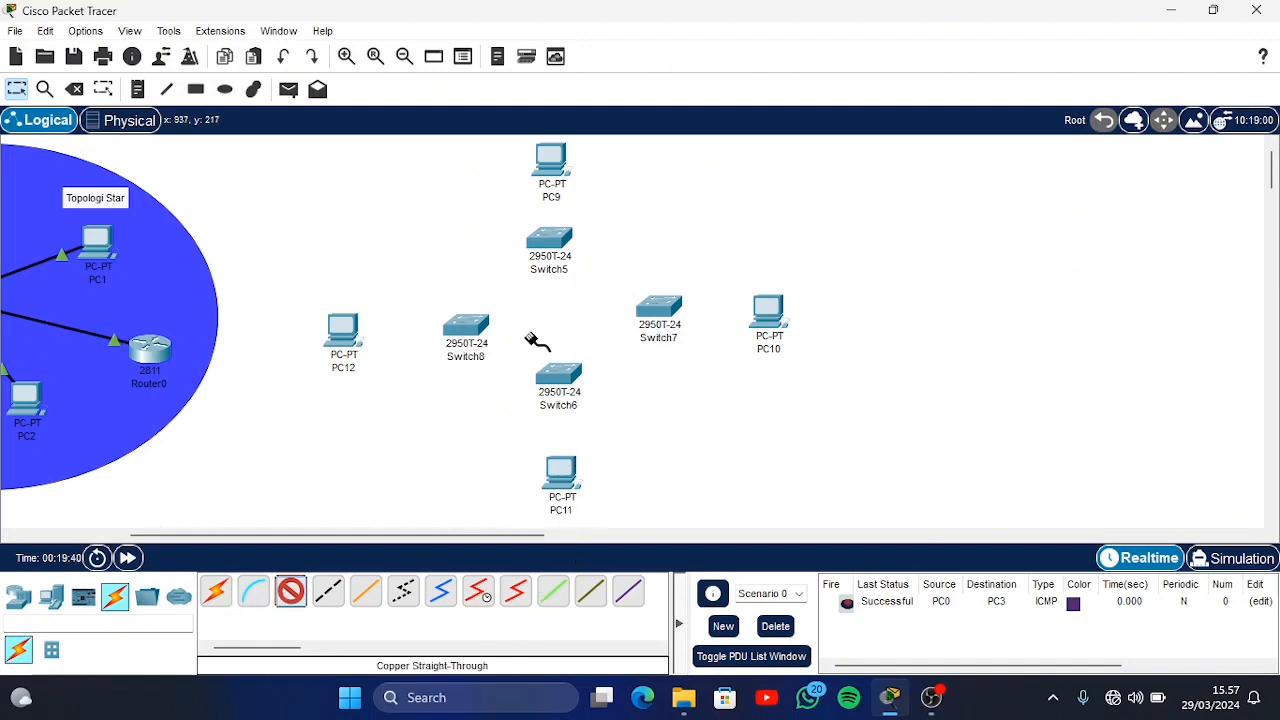
click(560, 383)
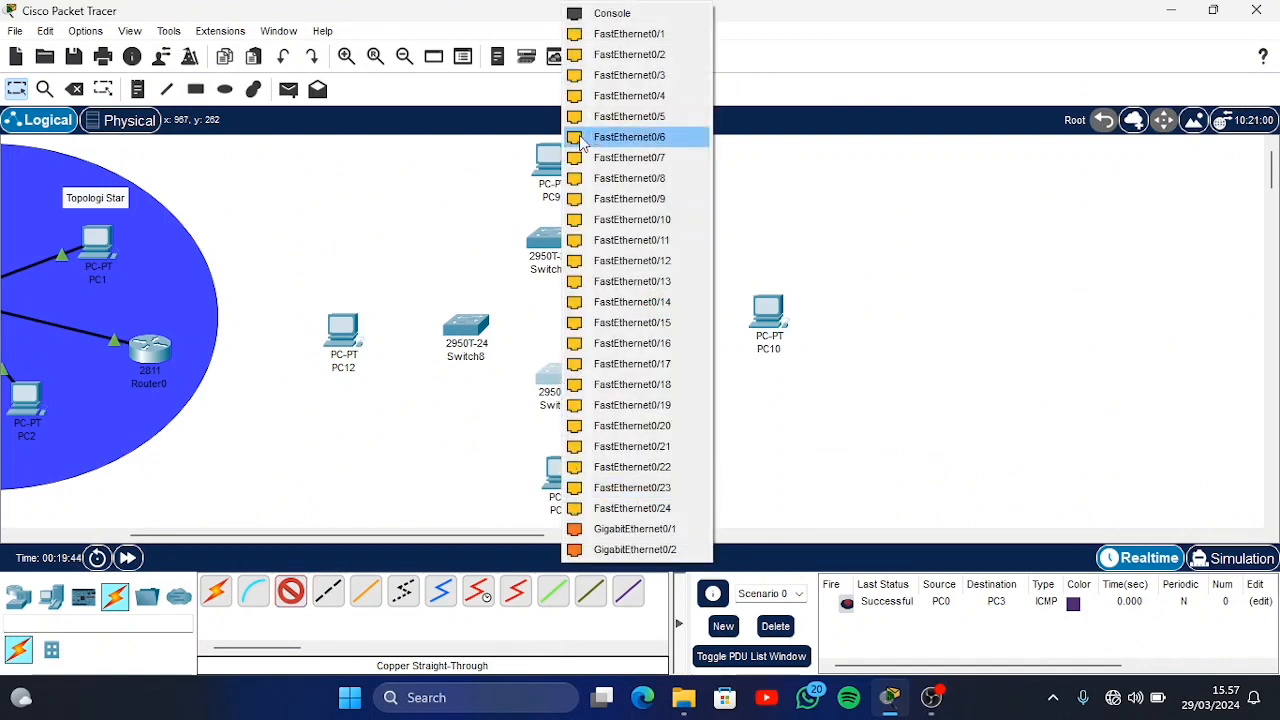
click(519, 186)
click(546, 177)
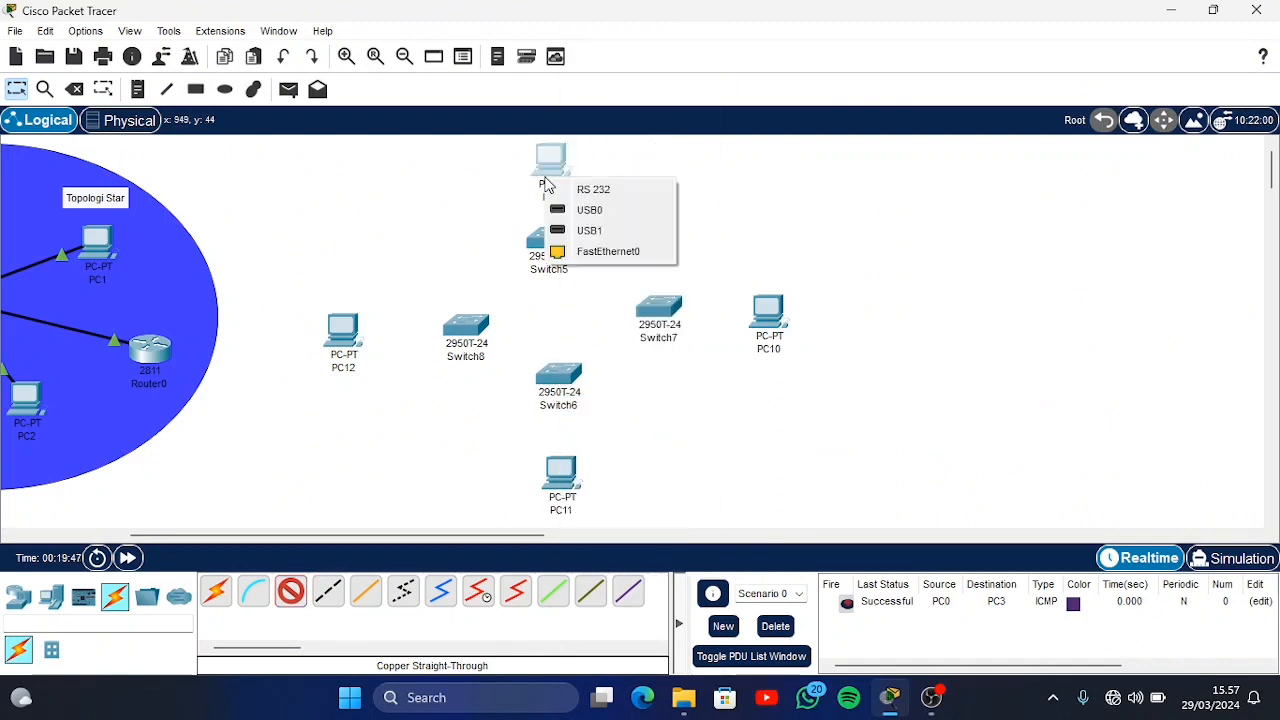
click(606, 251)
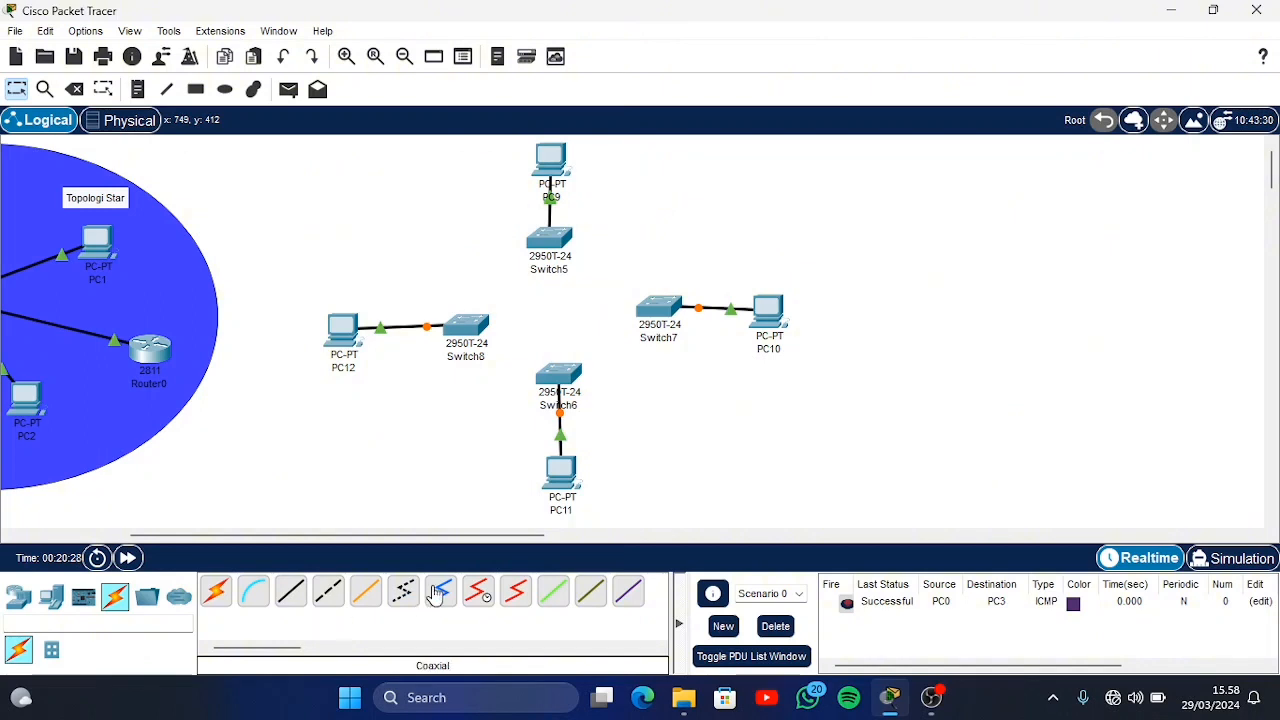
Link the four switches into a closed ring with copper cross-over cables and fast-forward the network time
click(331, 597)
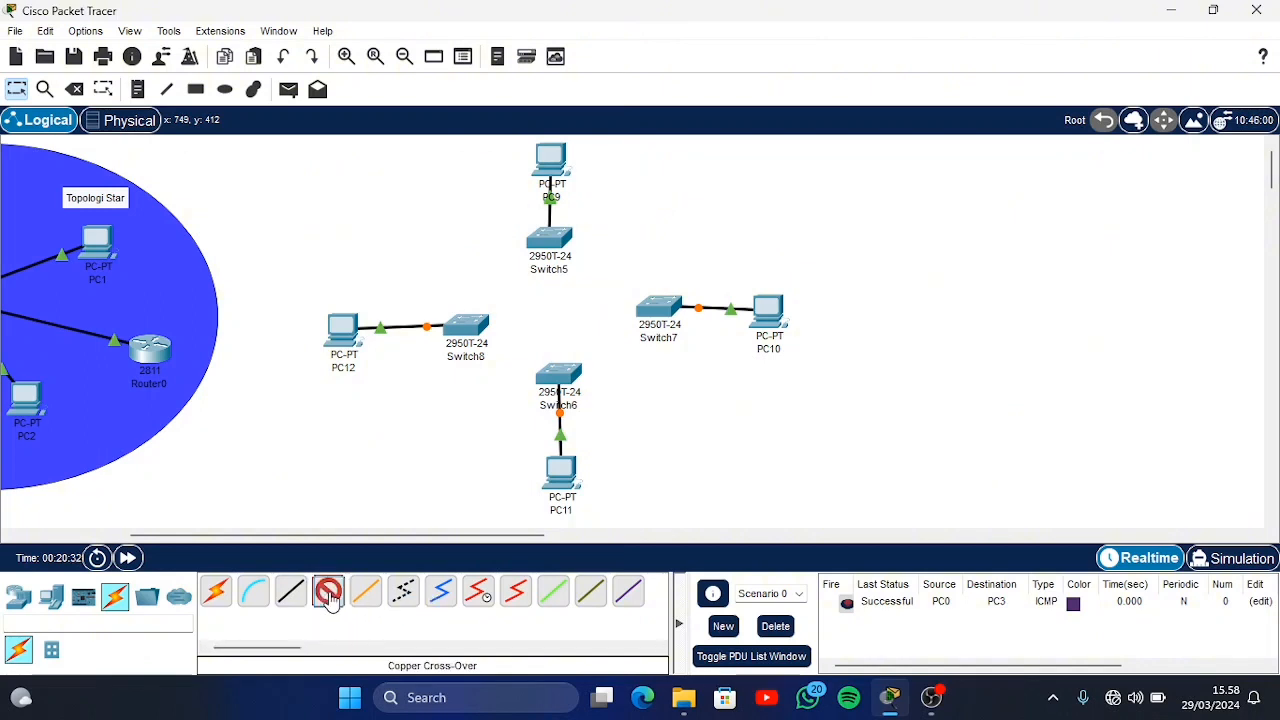
click(560, 242)
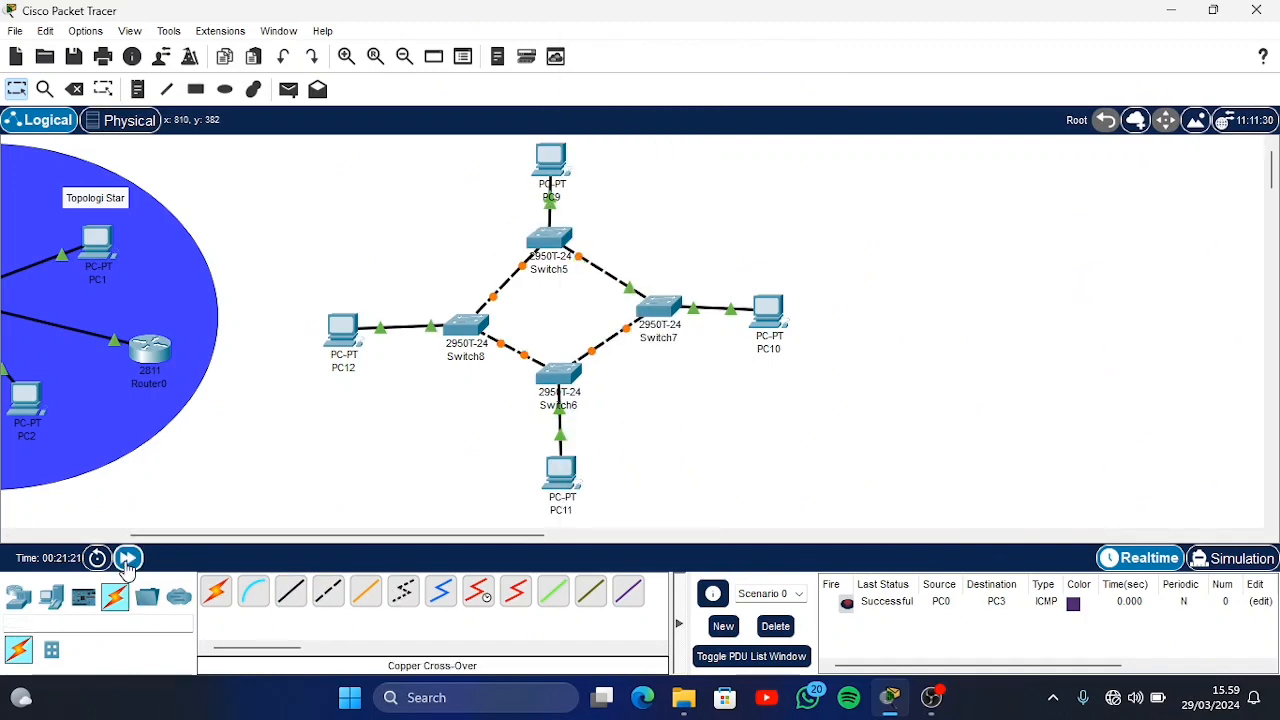
click(127, 558)
click(127, 566)
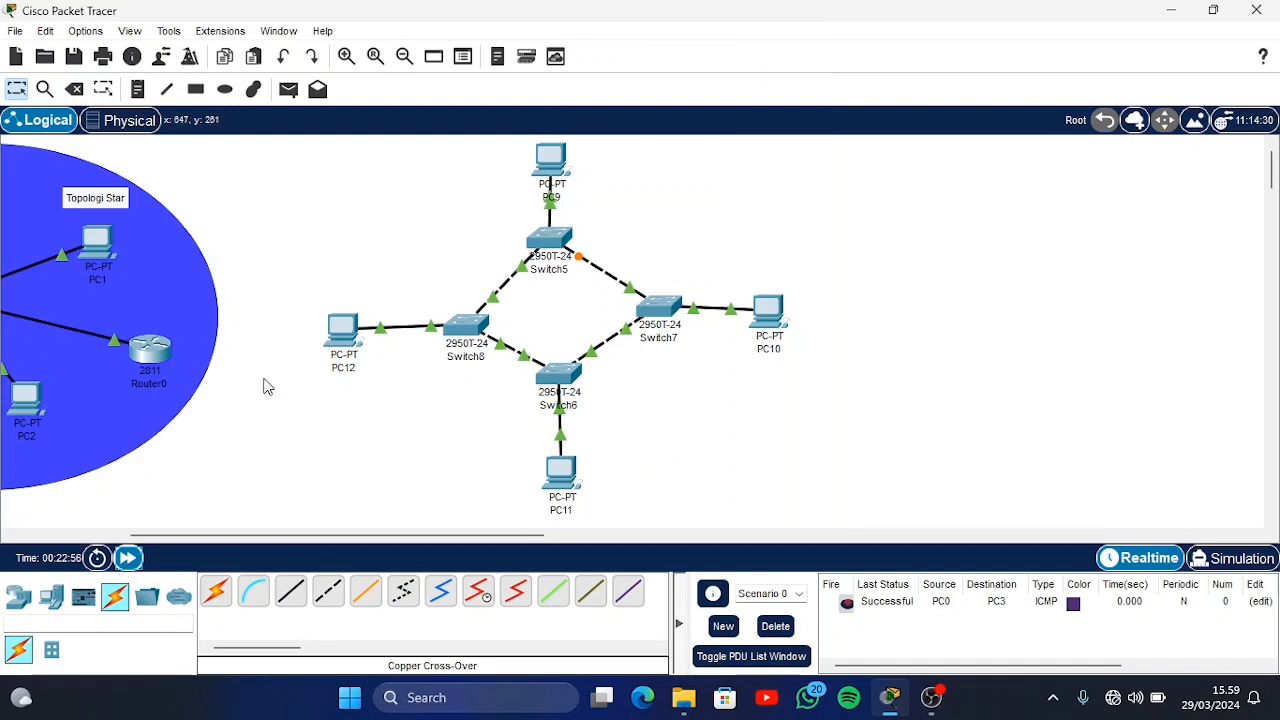
Give PC9 the static IPv4 address 192.168.11.1 with subnet mask 255.255.255.0 and close its window
click(553, 178)
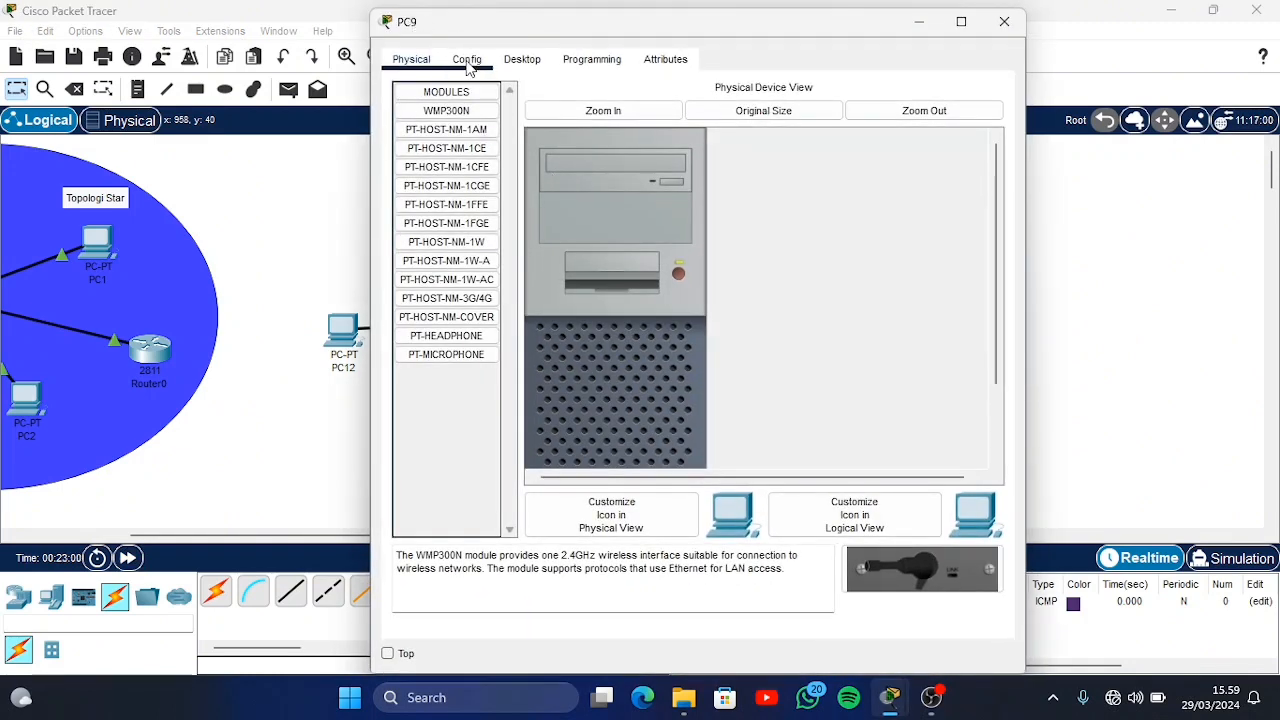
click(468, 62)
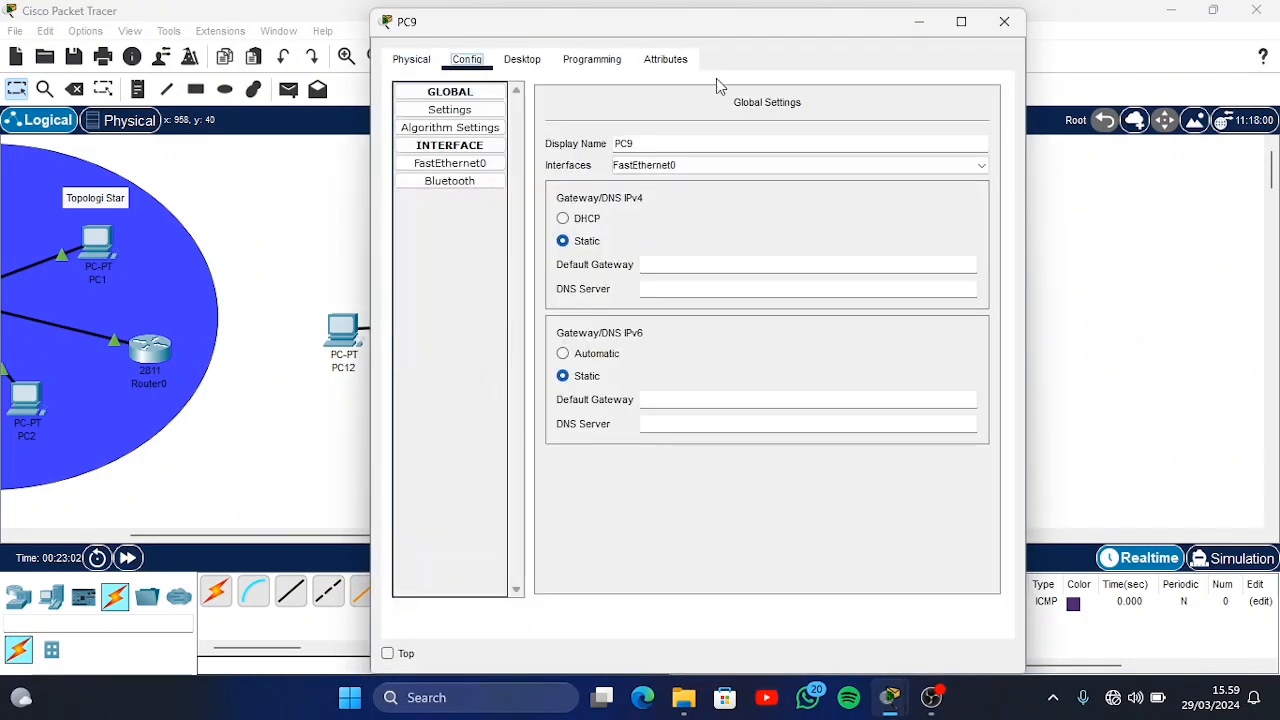
click(660, 62)
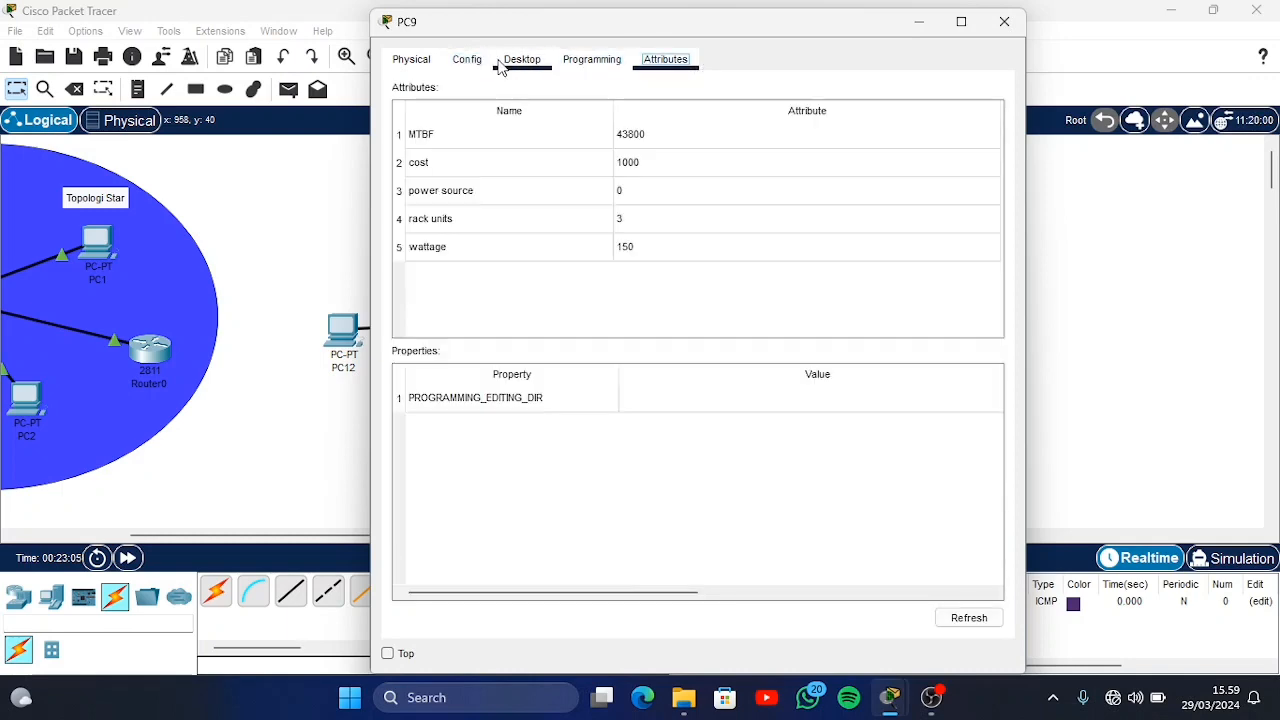
click(505, 62)
click(461, 118)
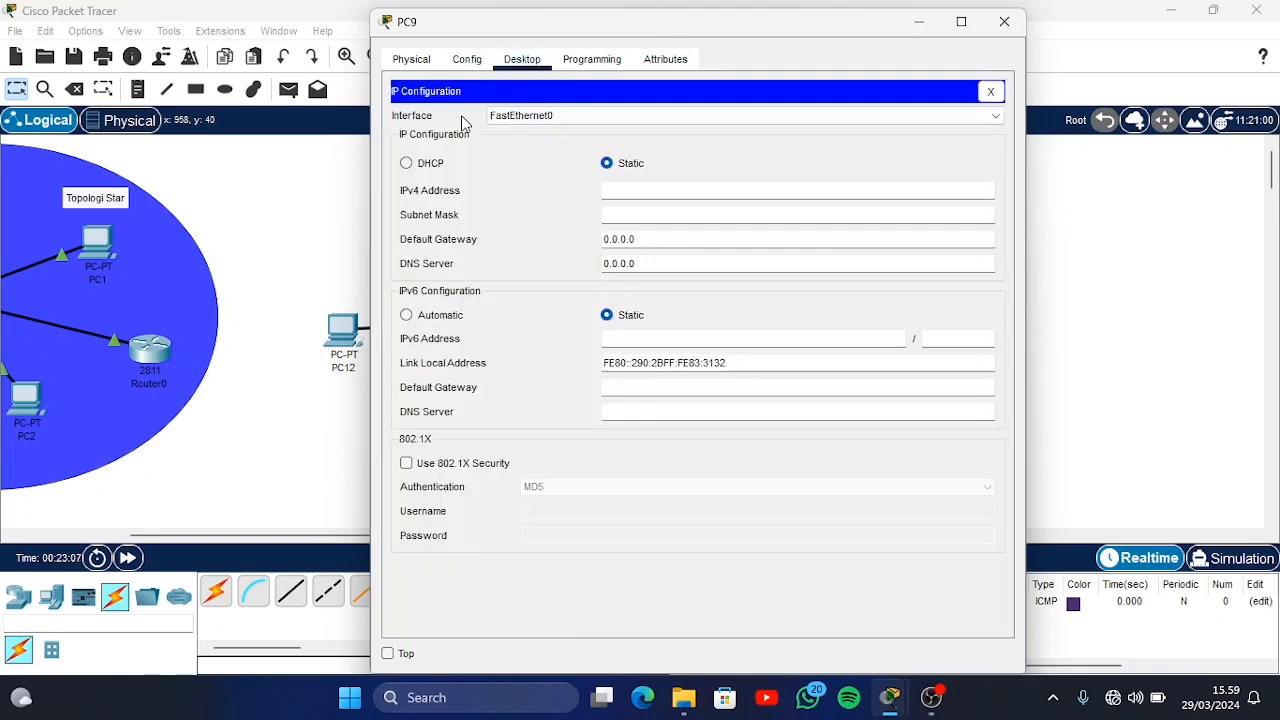
click(616, 196)
text(1)
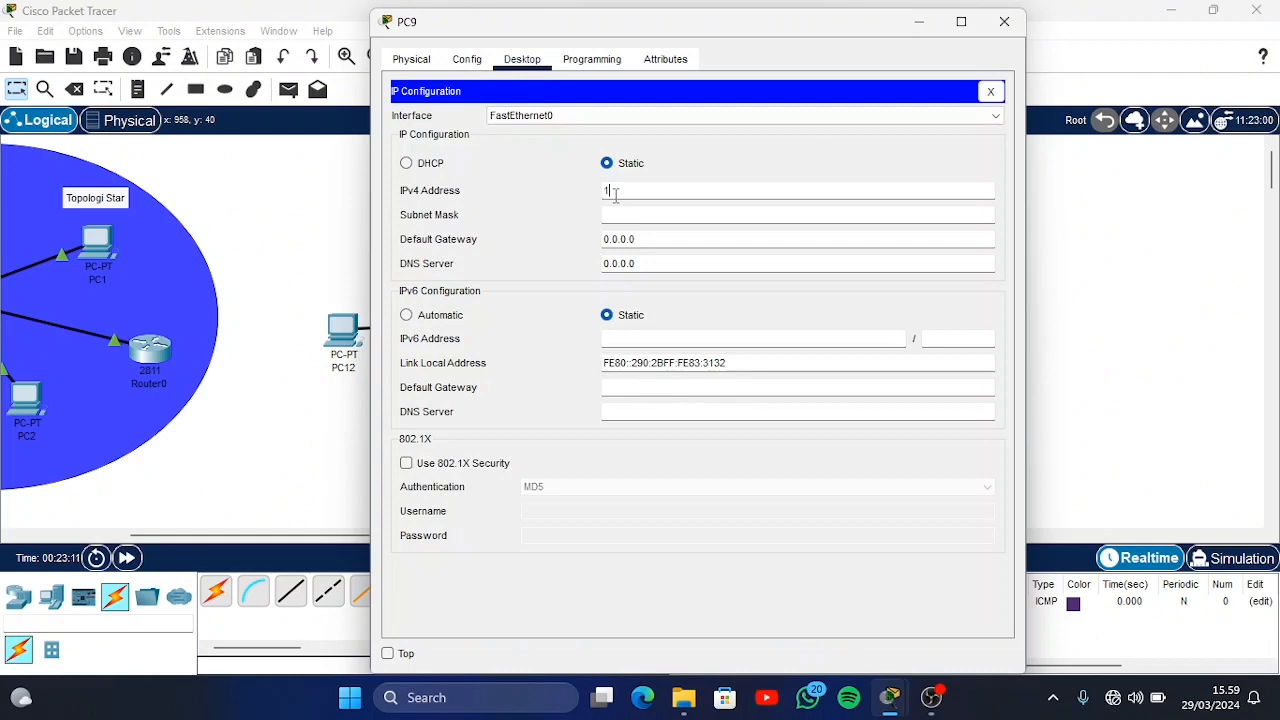
text(92.168.11.1)
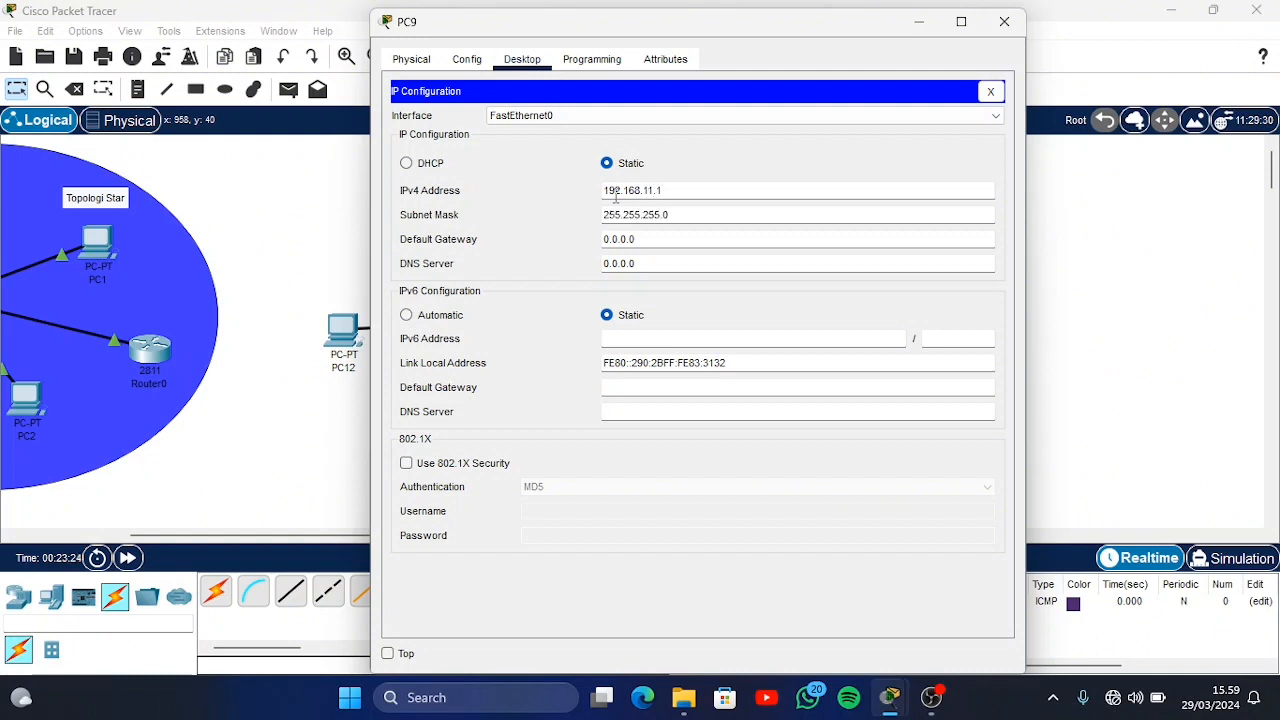
click(1005, 21)
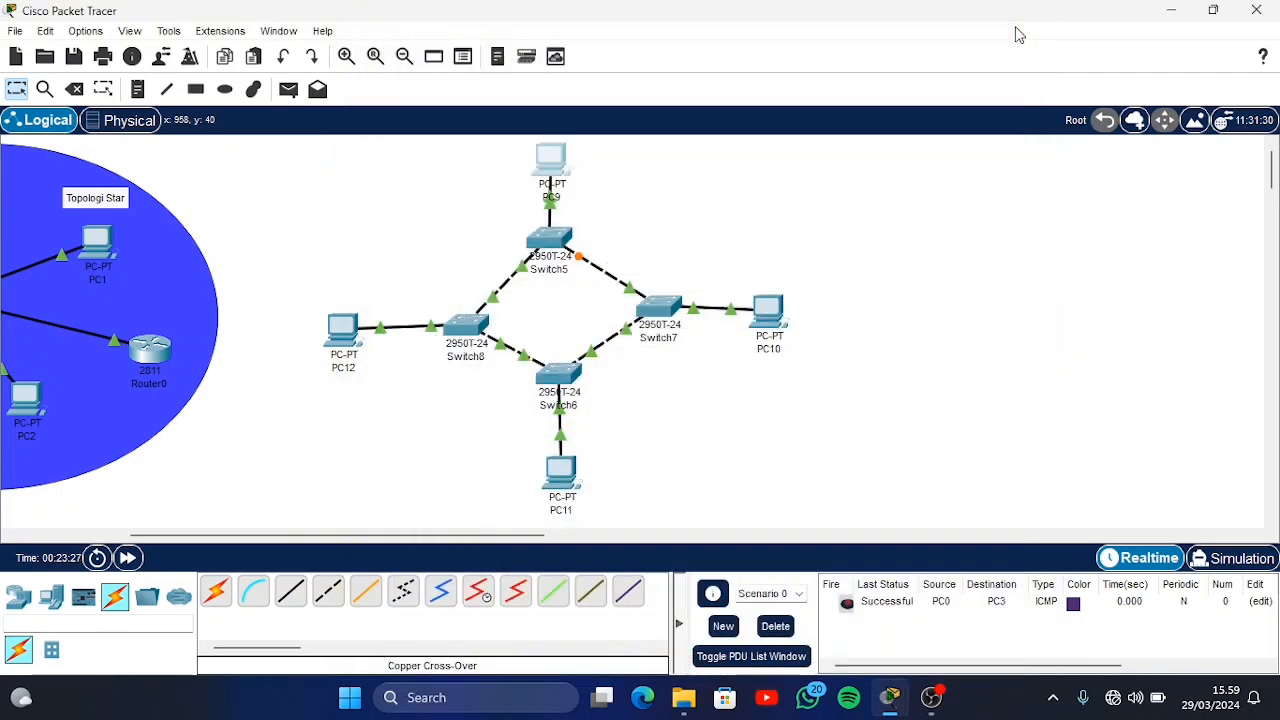
Give PC10 the static IPv4 address 192.168.11.2 and close its window
click(786, 318)
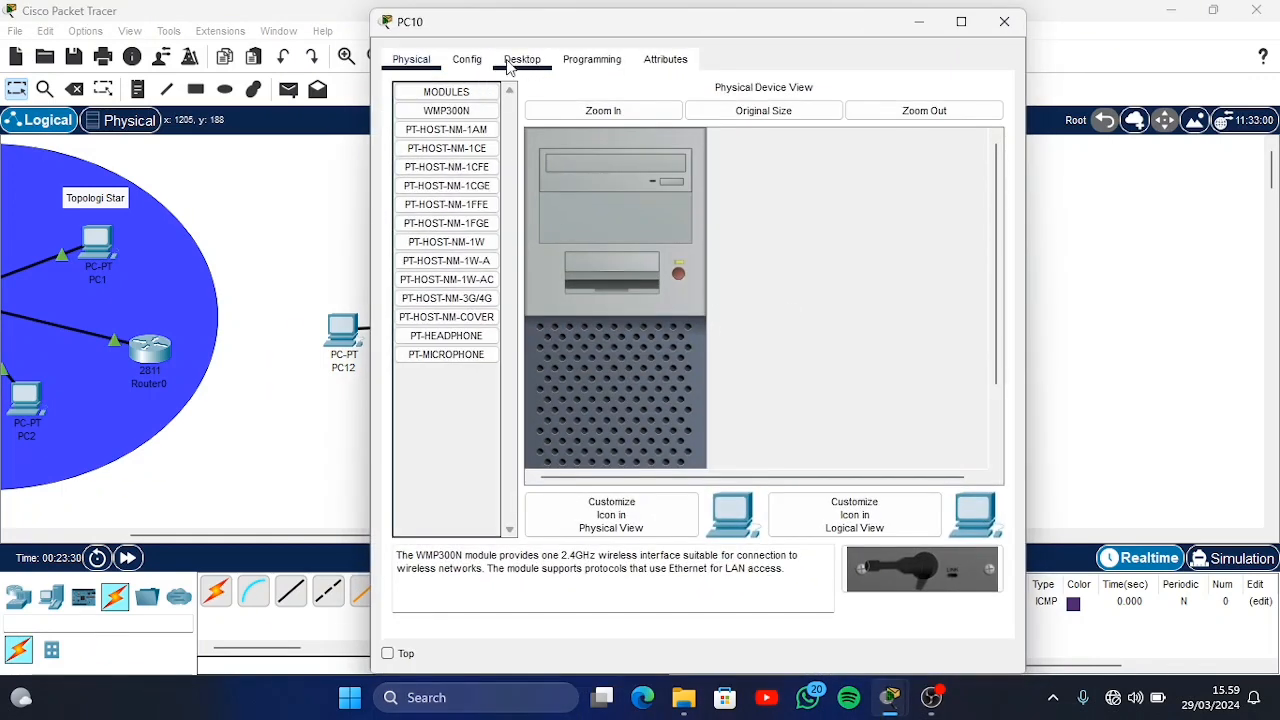
click(508, 65)
click(476, 122)
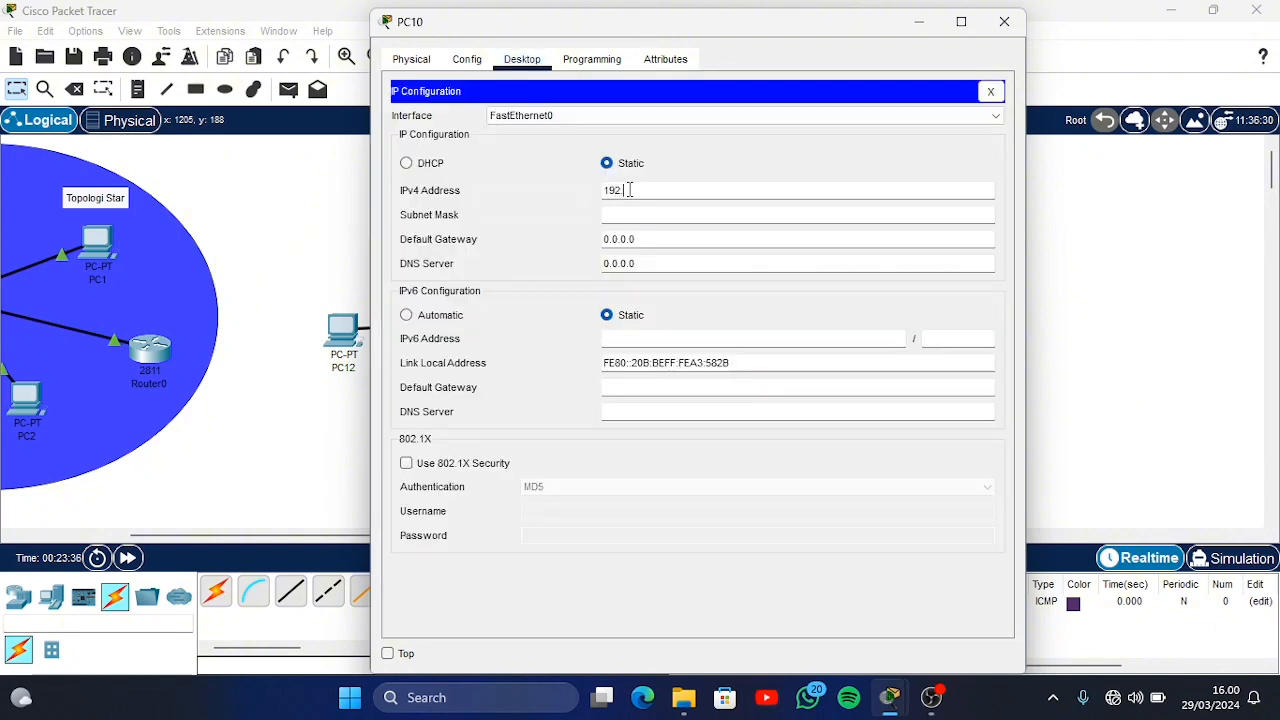
click(630, 190)
text(192.168.11.2)
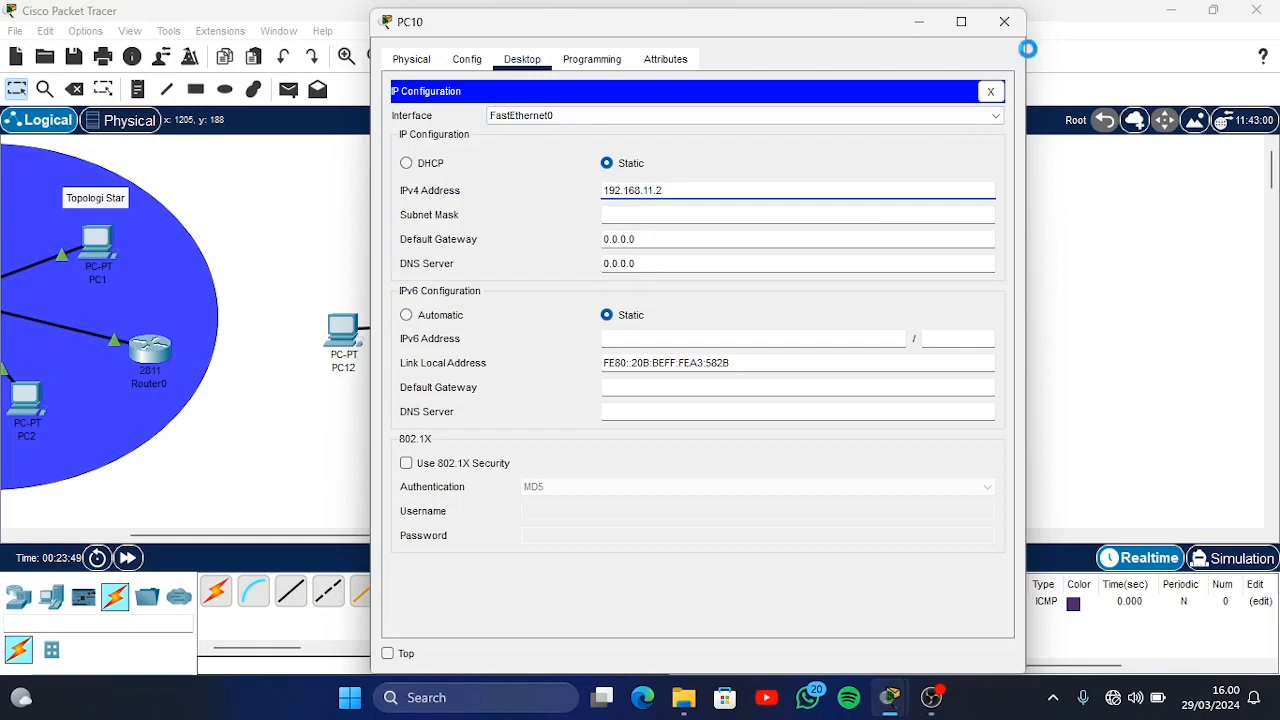
click(1004, 21)
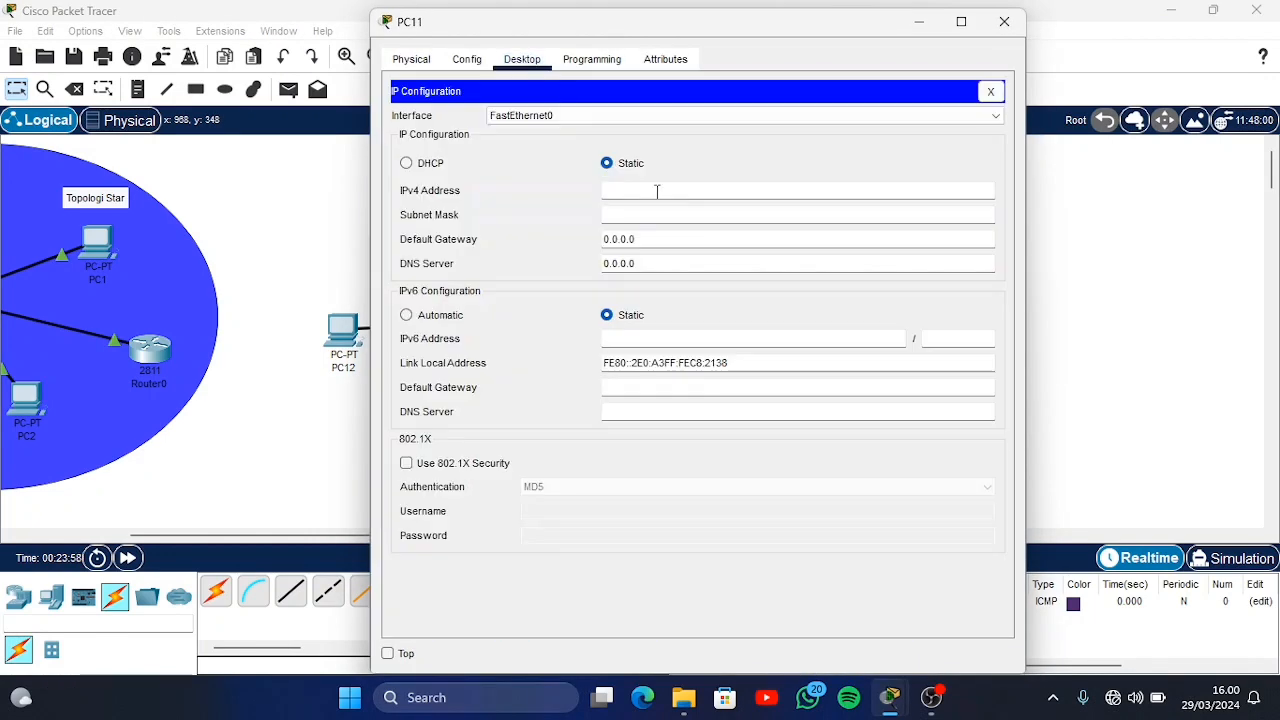
Enter static IPv4 addresses beginning with 192.168 for PC11 and PC12, closing each PC's window
click(657, 190)
text(192.168.)
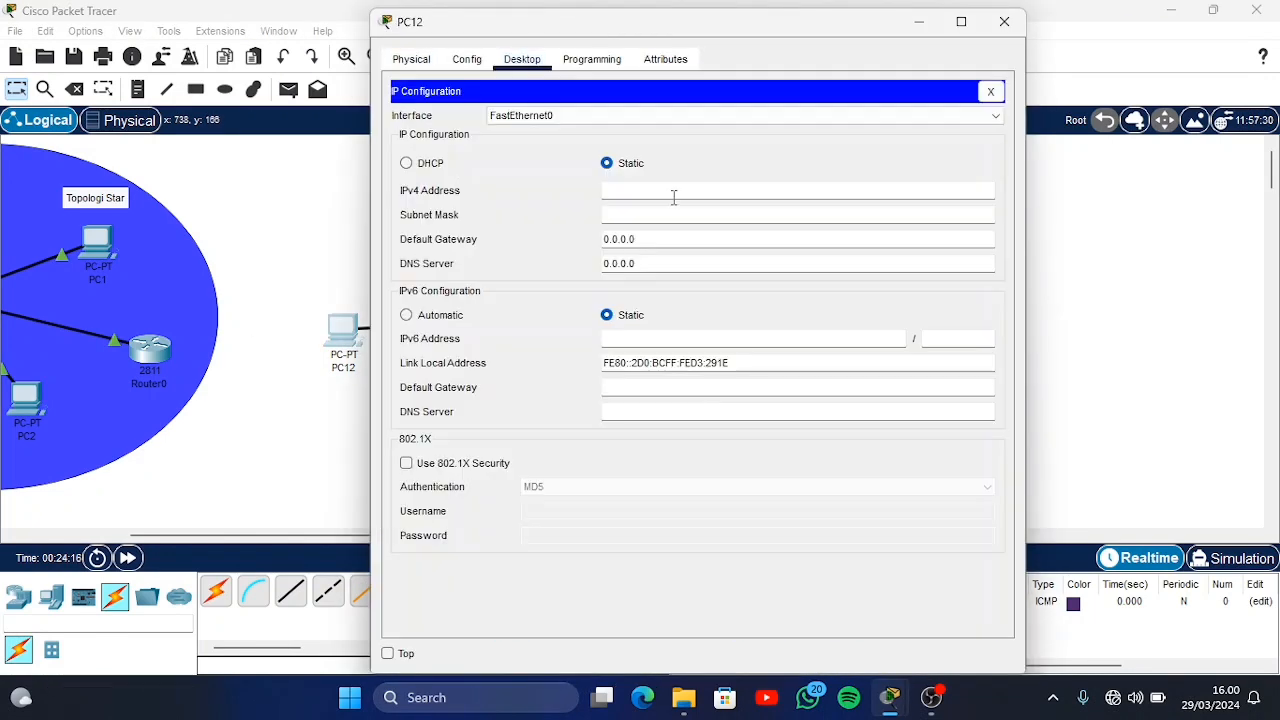
text(192.168.11.4)
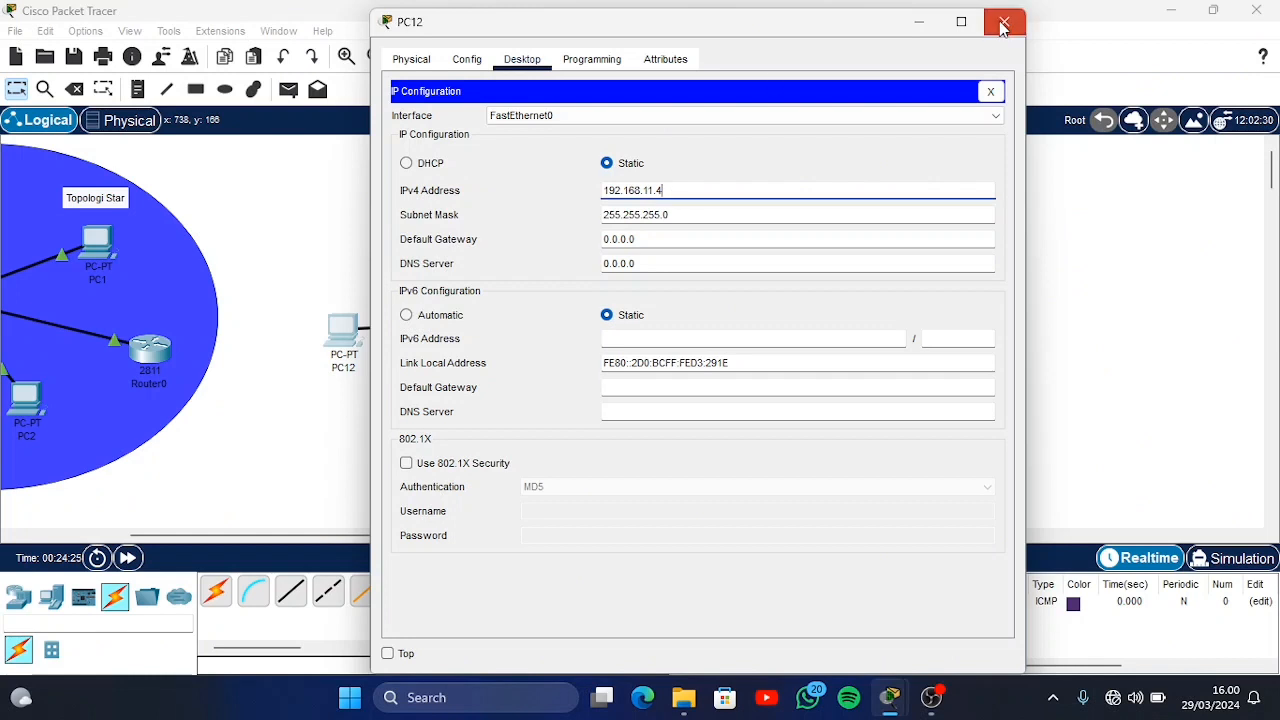
click(1004, 21)
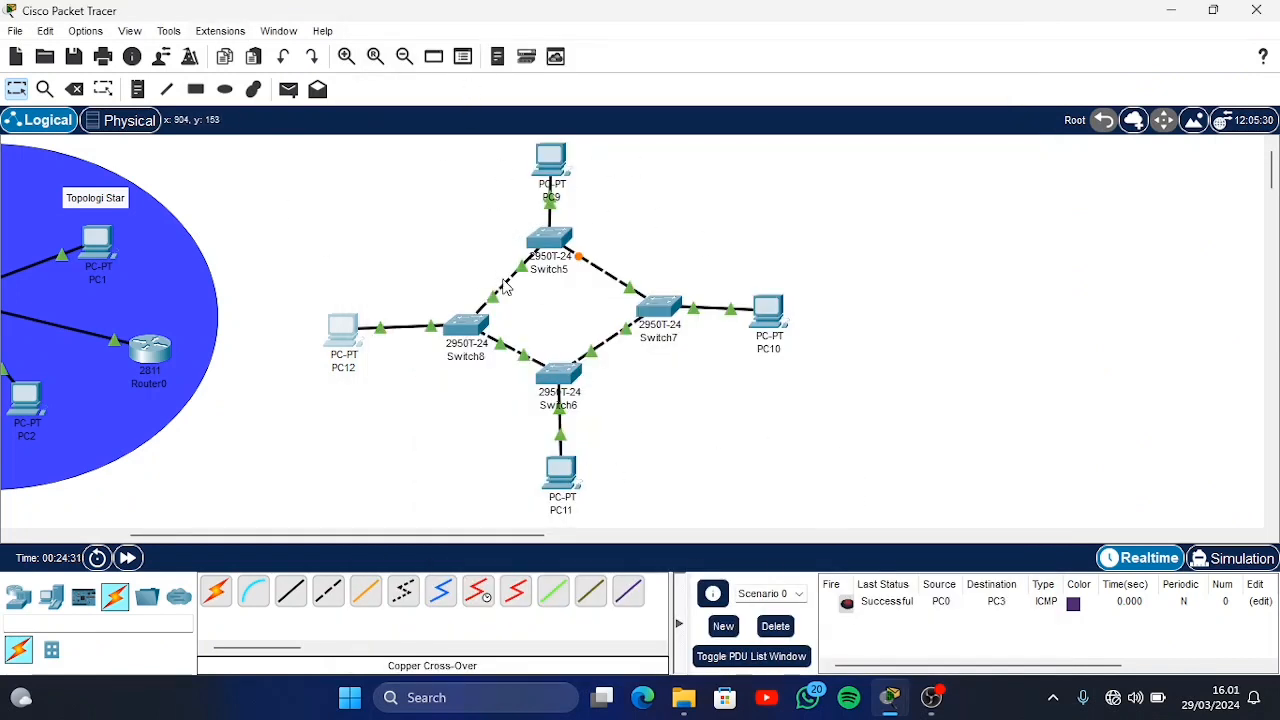
Send a simple PDU from PC9 to PC11 to test the ring
click(296, 96)
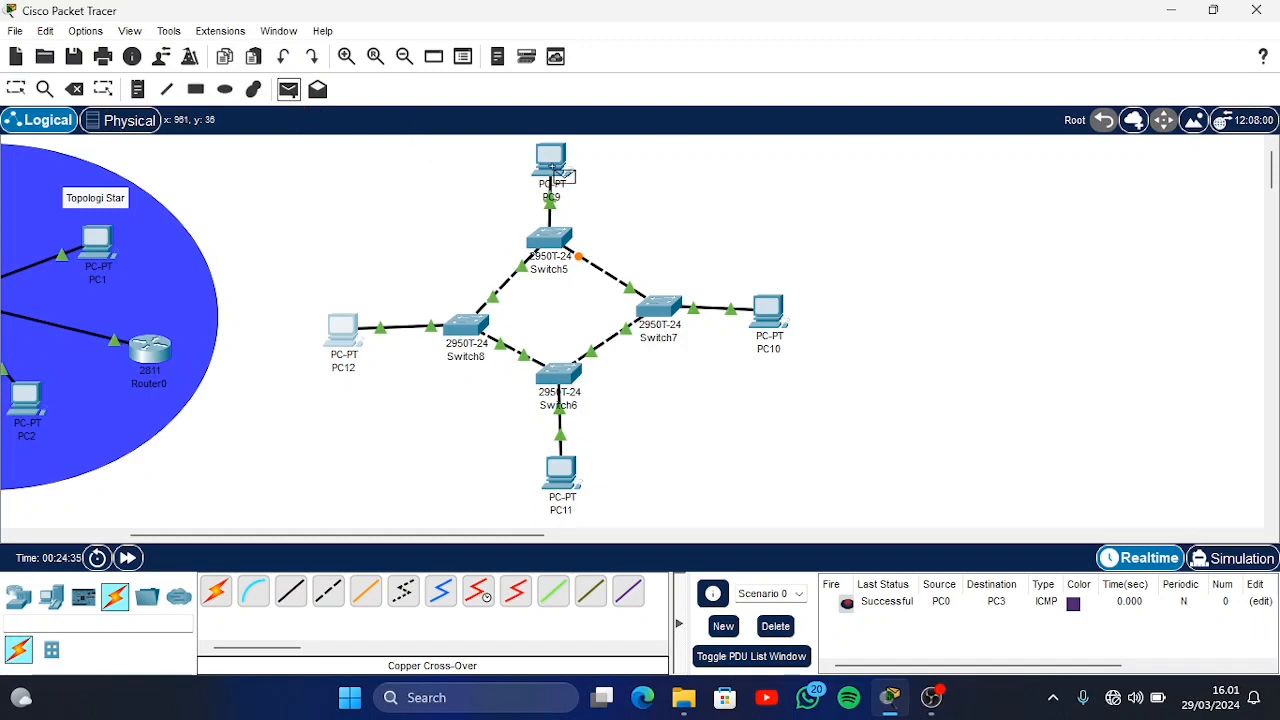
click(551, 164)
click(564, 486)
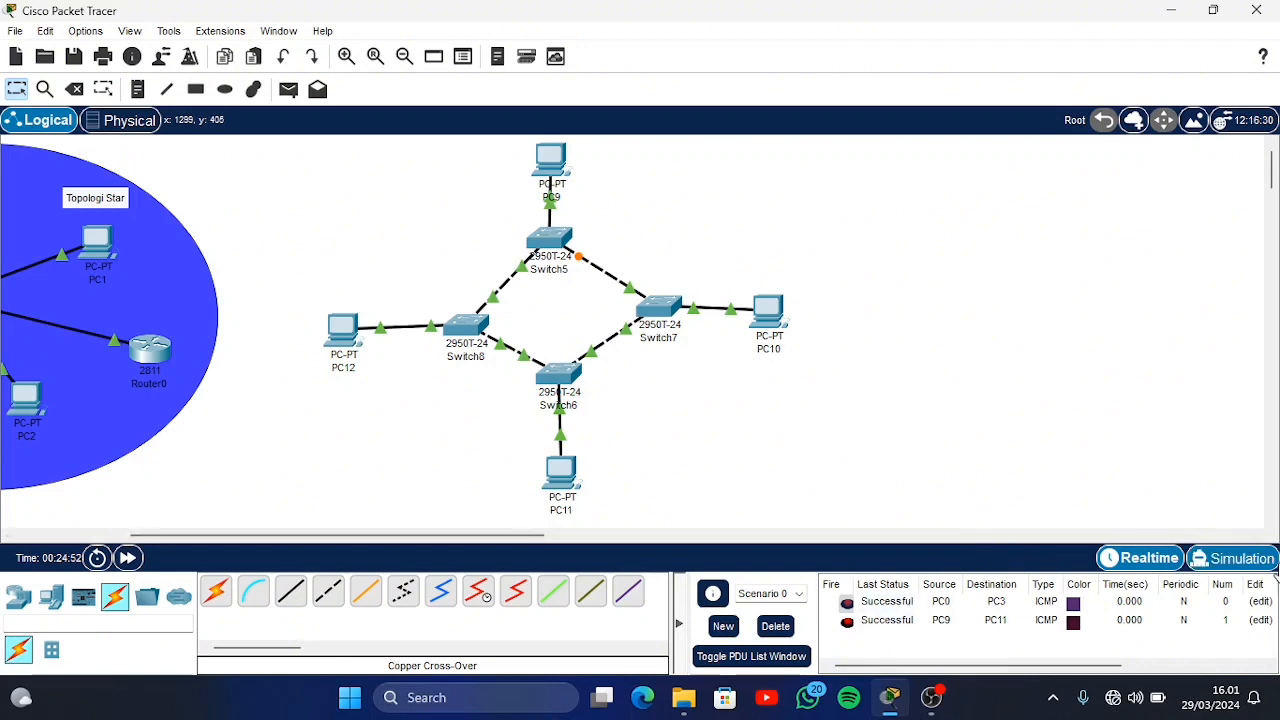
Play the PDU from PC9 to PC11 in Simulation mode, pause it and trace its path through the switches
click(1232, 558)
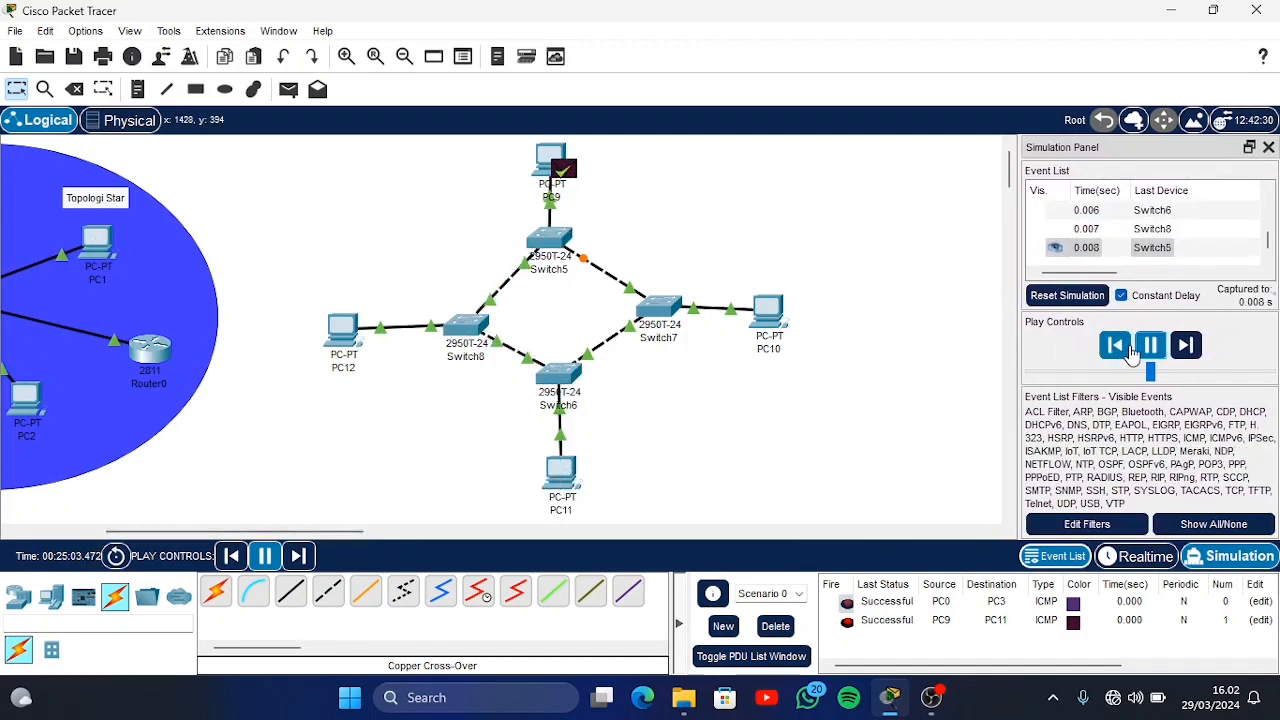
click(1152, 352)
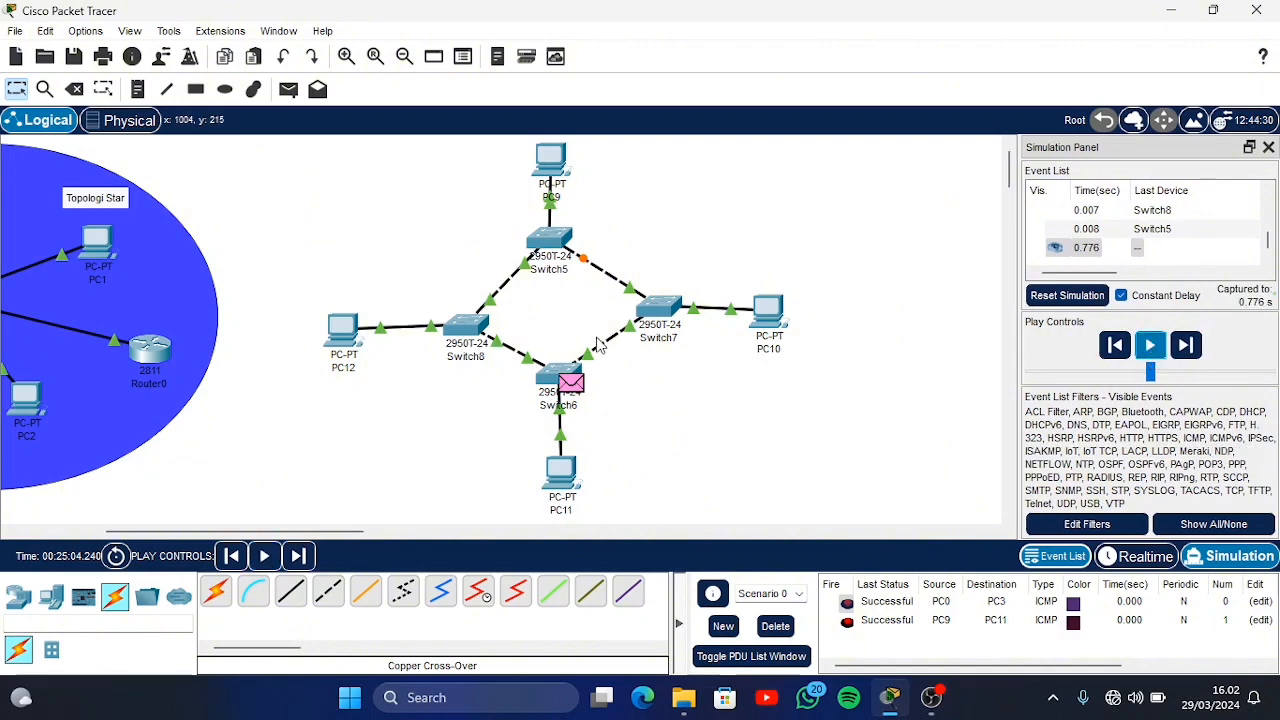
click(558, 157)
click(1004, 24)
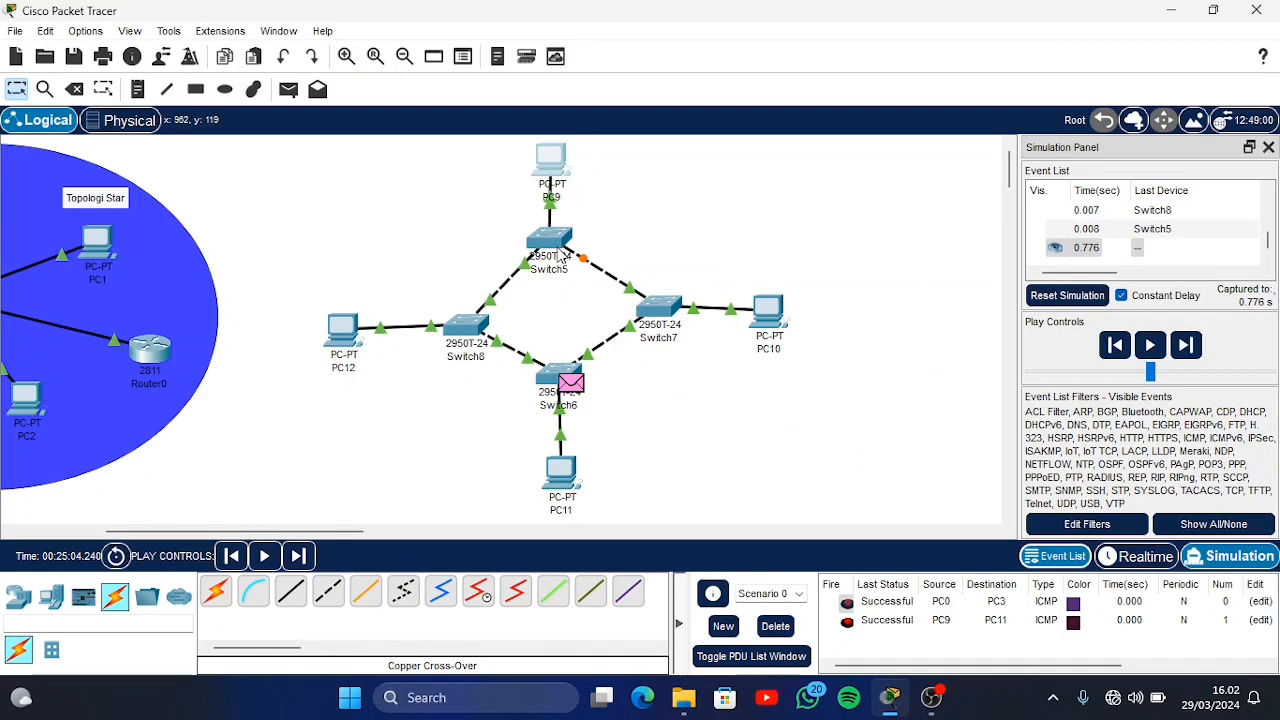
mouse_move(535, 274)
mouse_move(550, 496)
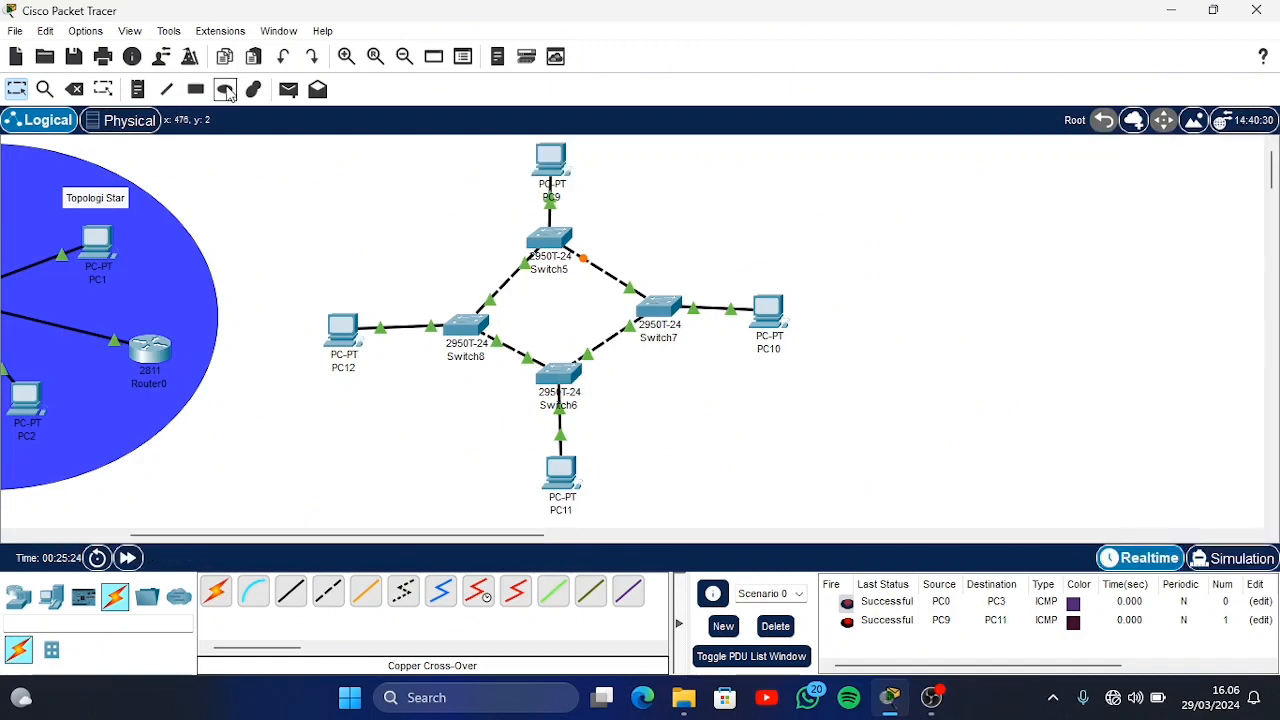
Draw a blue ellipse around the four-switch topology and add the note "Topologi Ring" inside it
click(225, 89)
drag(285, 147, 838, 526)
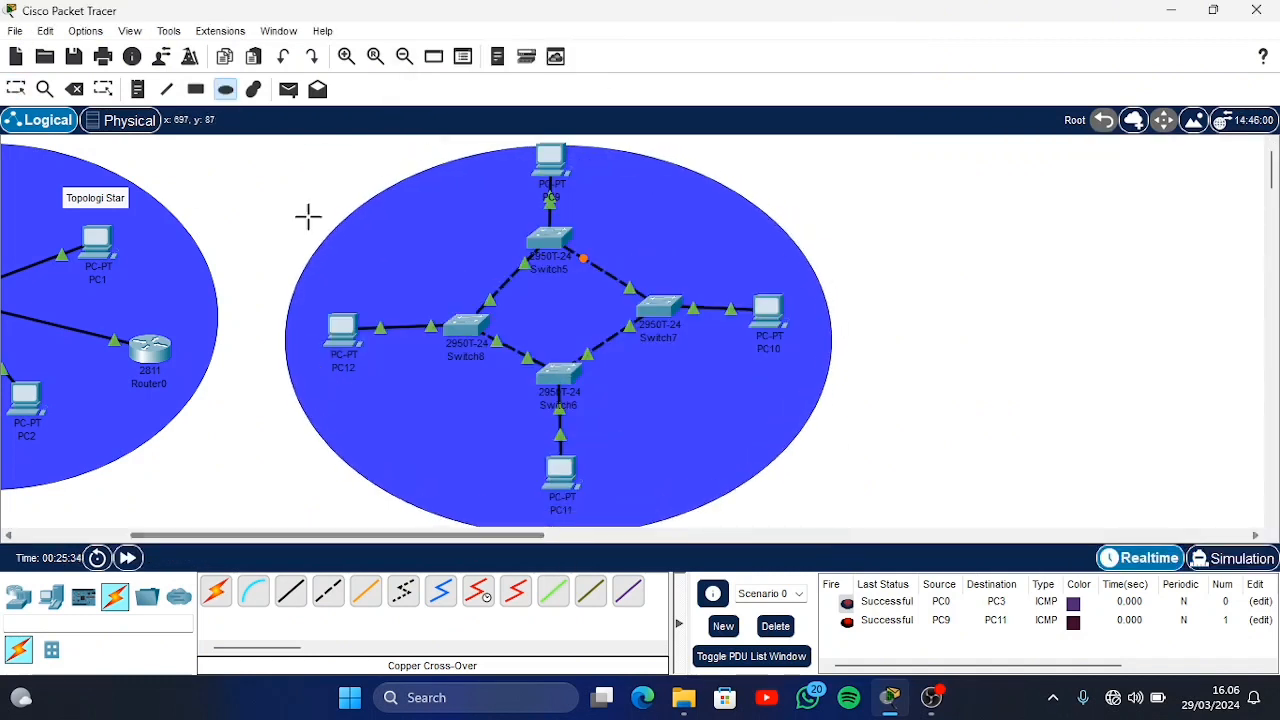
click(138, 89)
click(656, 221)
text(Topologi Ring)
key(Return)
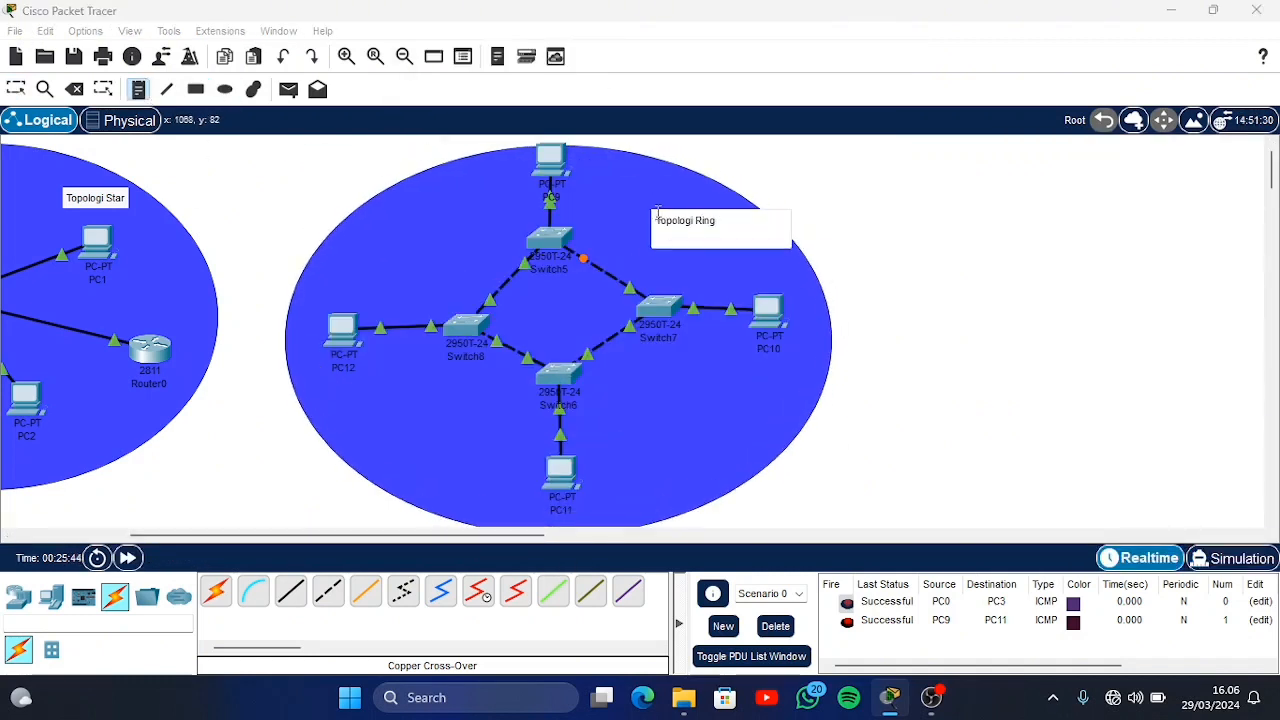
click(15, 92)
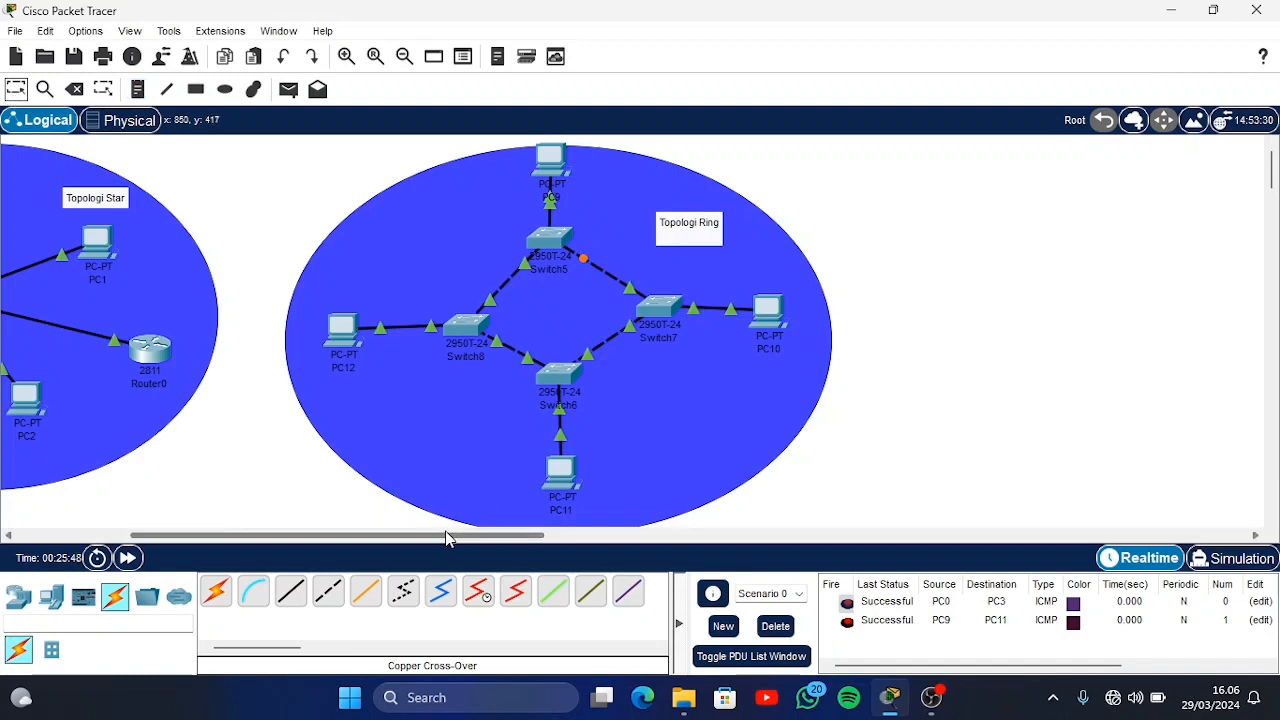
Place four PCs in a zigzag row in the empty area beside the ring topology
drag(449, 534, 680, 543)
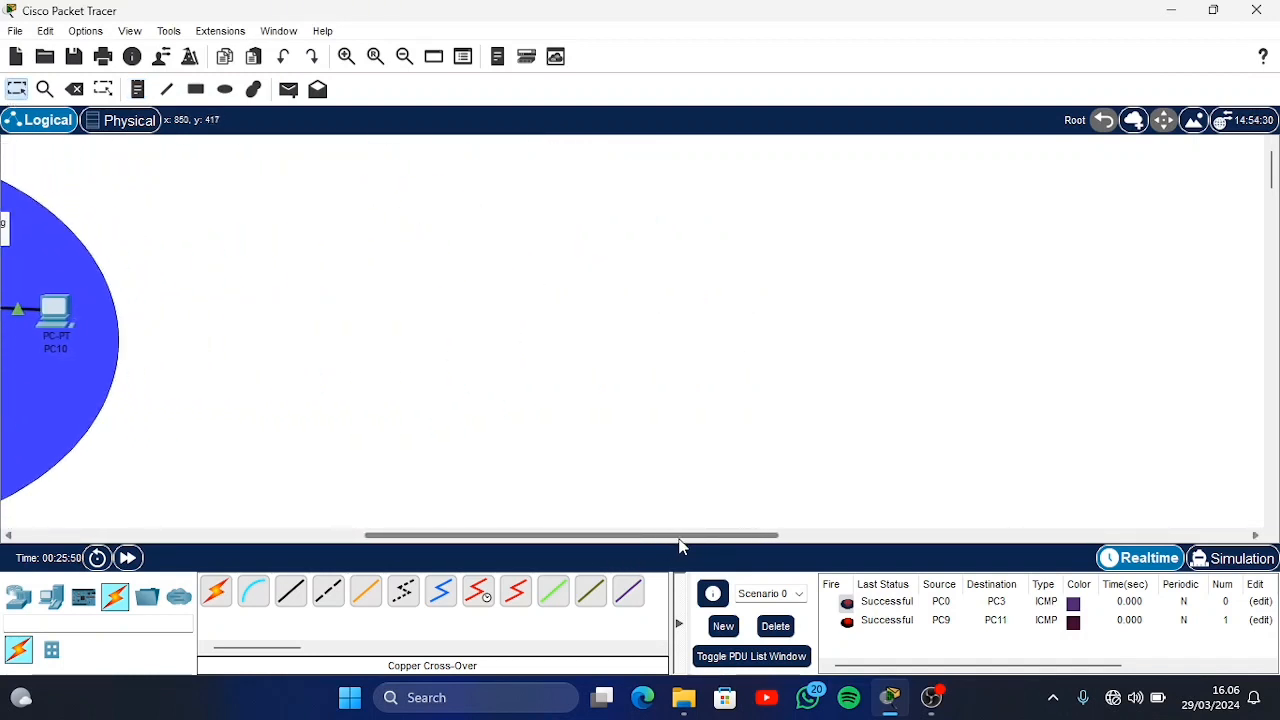
click(51, 598)
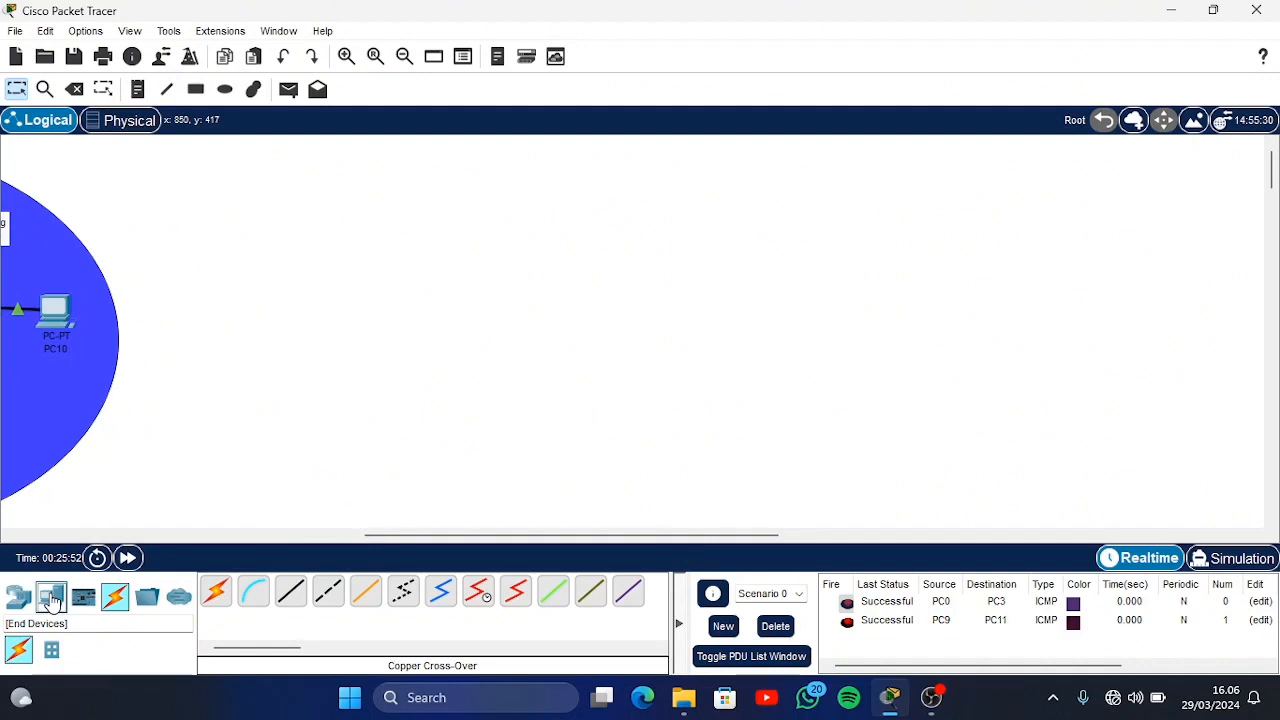
click(217, 594)
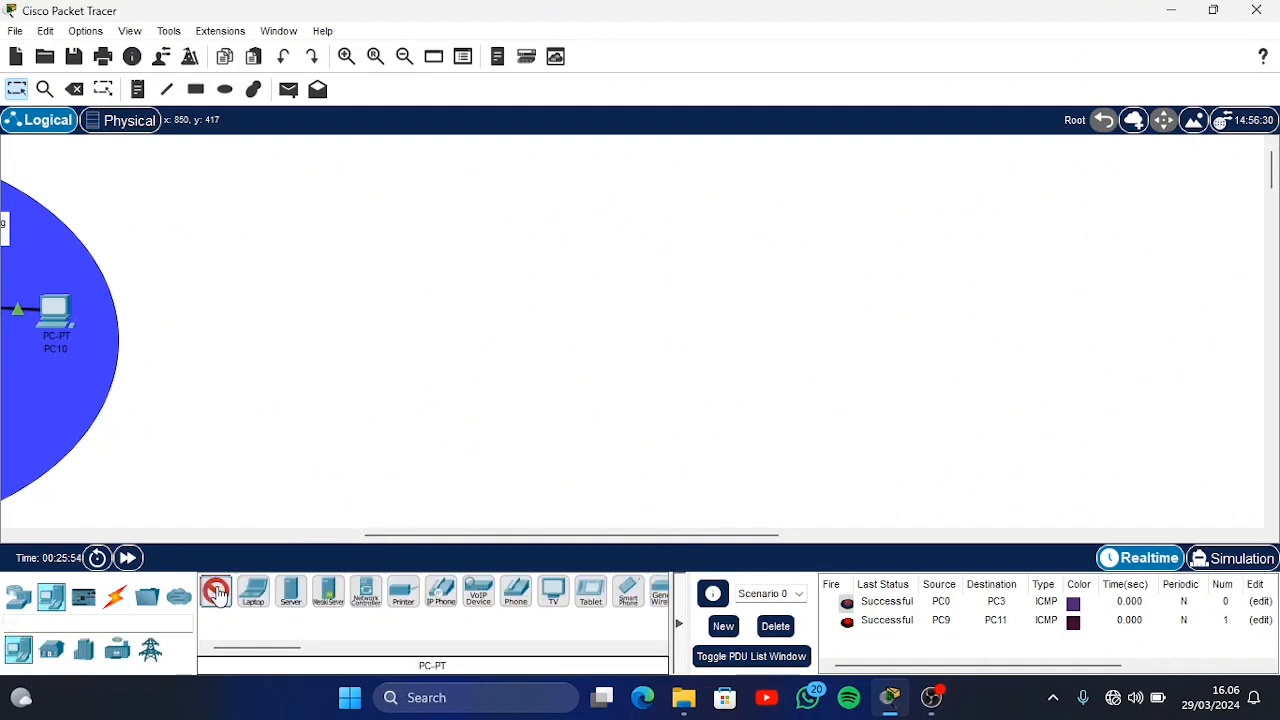
click(352, 200)
ctrl+click(215, 592)
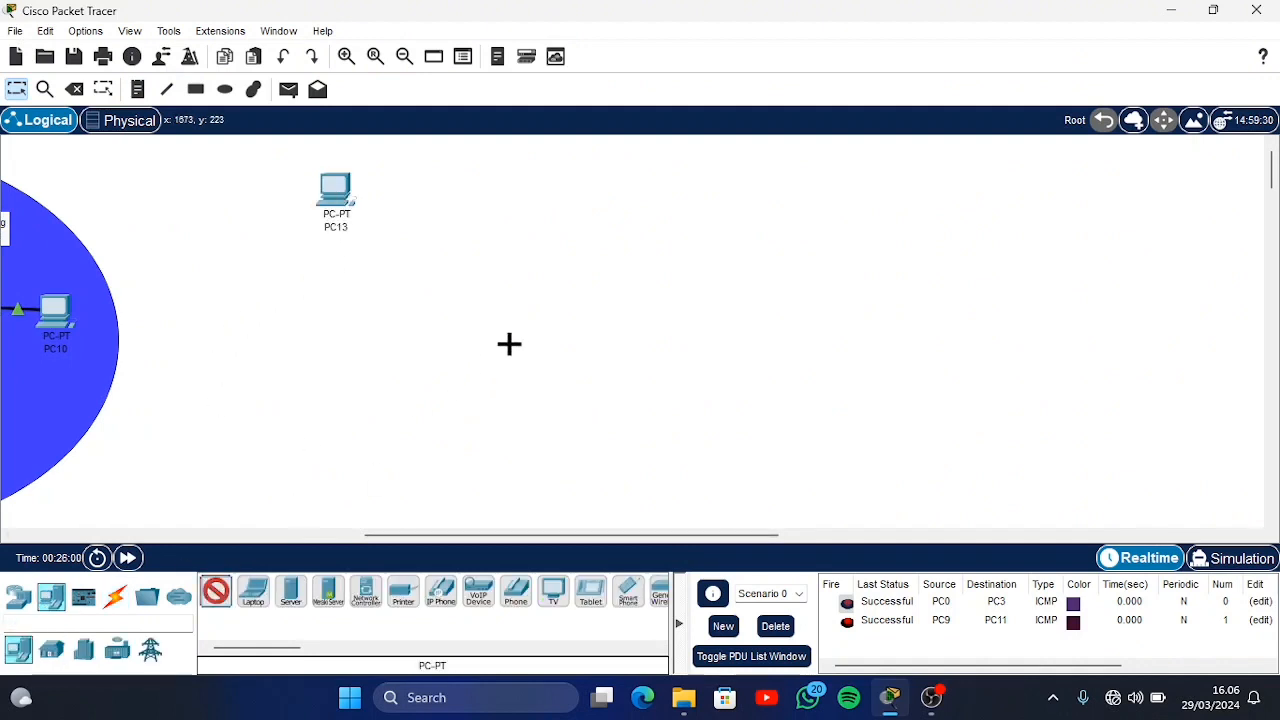
click(510, 347)
click(748, 190)
click(975, 375)
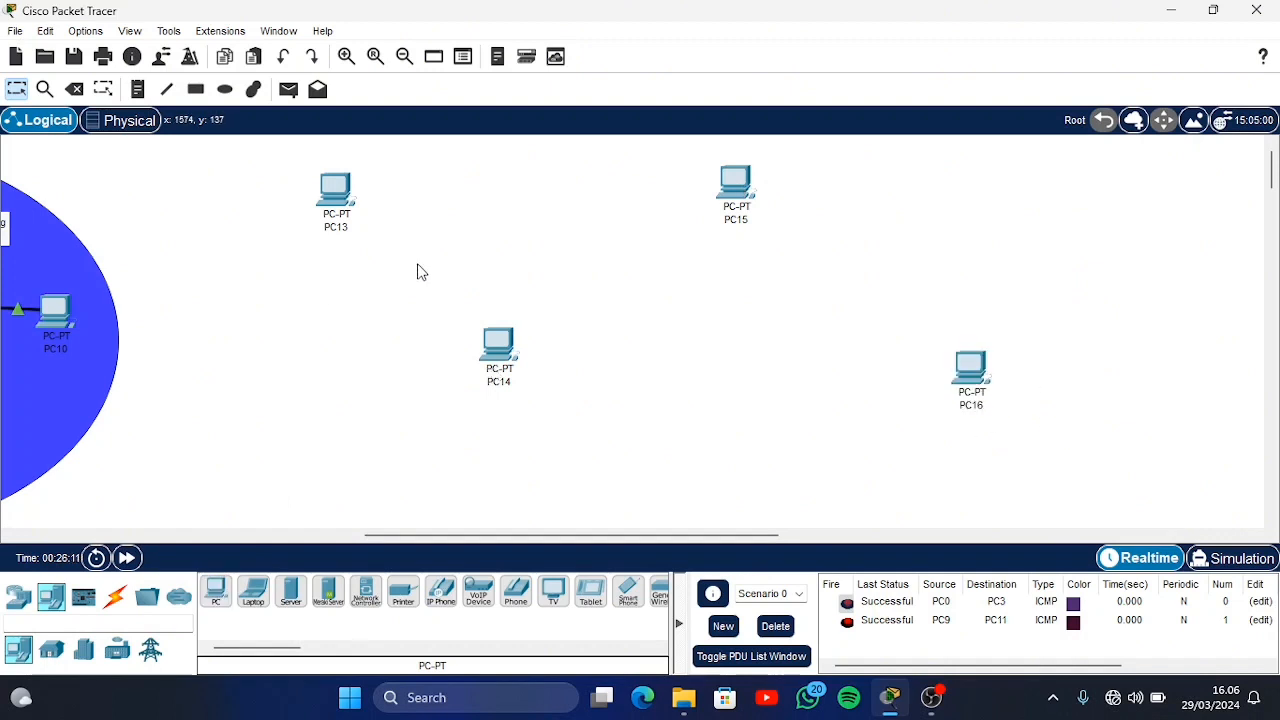
Place four 2950T-24 switches in a horizontal row, one below or above each of the four new PCs
click(18, 597)
ctrl+click(516, 592)
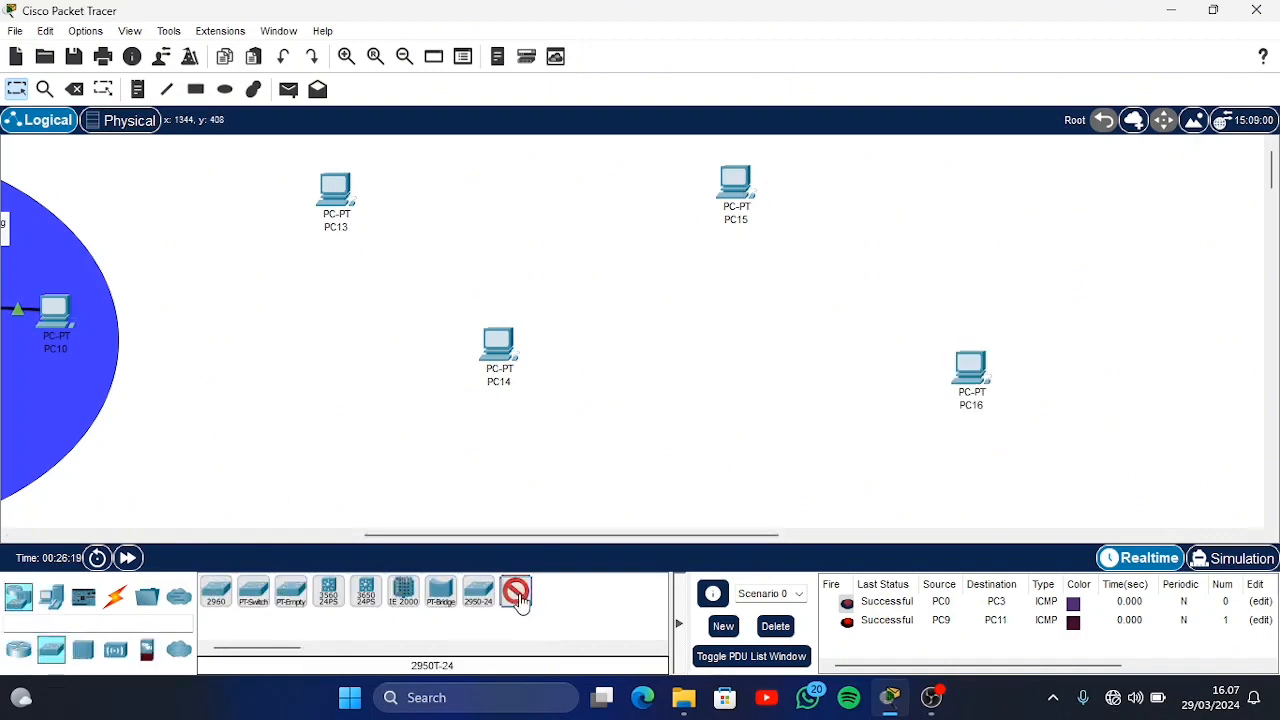
click(331, 283)
click(493, 277)
click(731, 277)
click(971, 273)
key(Escape)
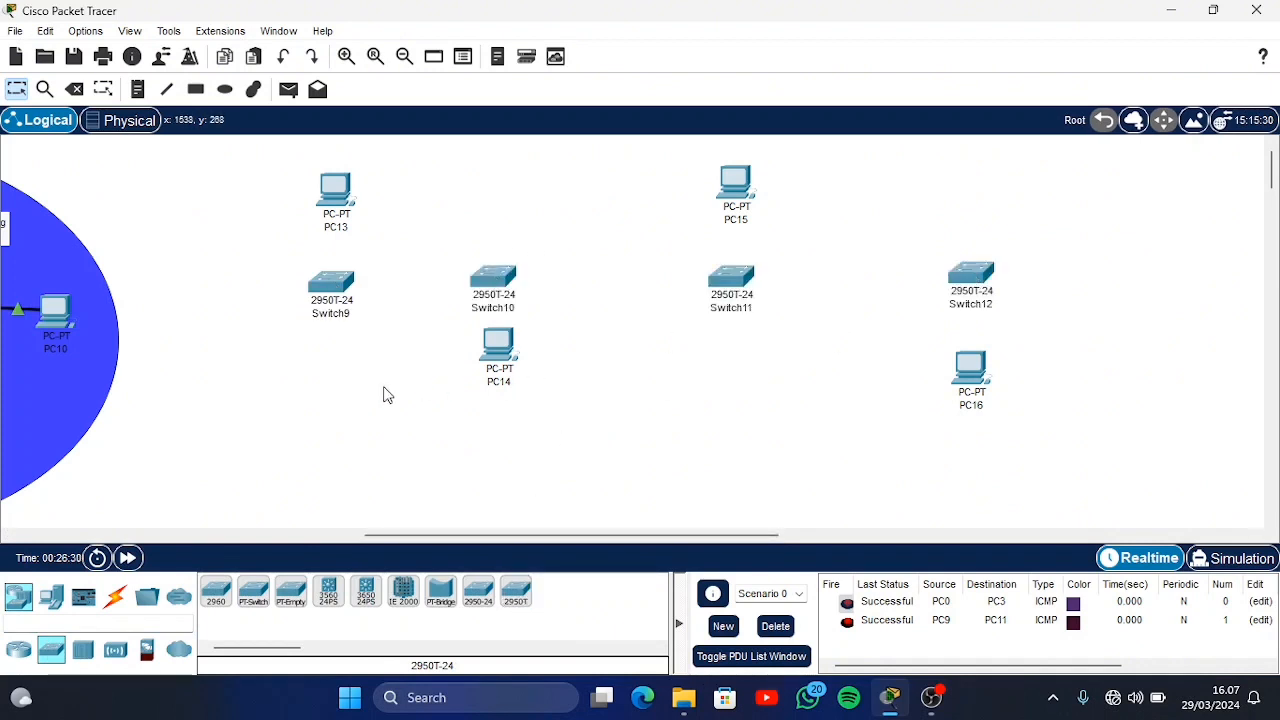
Place a 2811 router at the end of the switch row, beyond Switch12
click(18, 597)
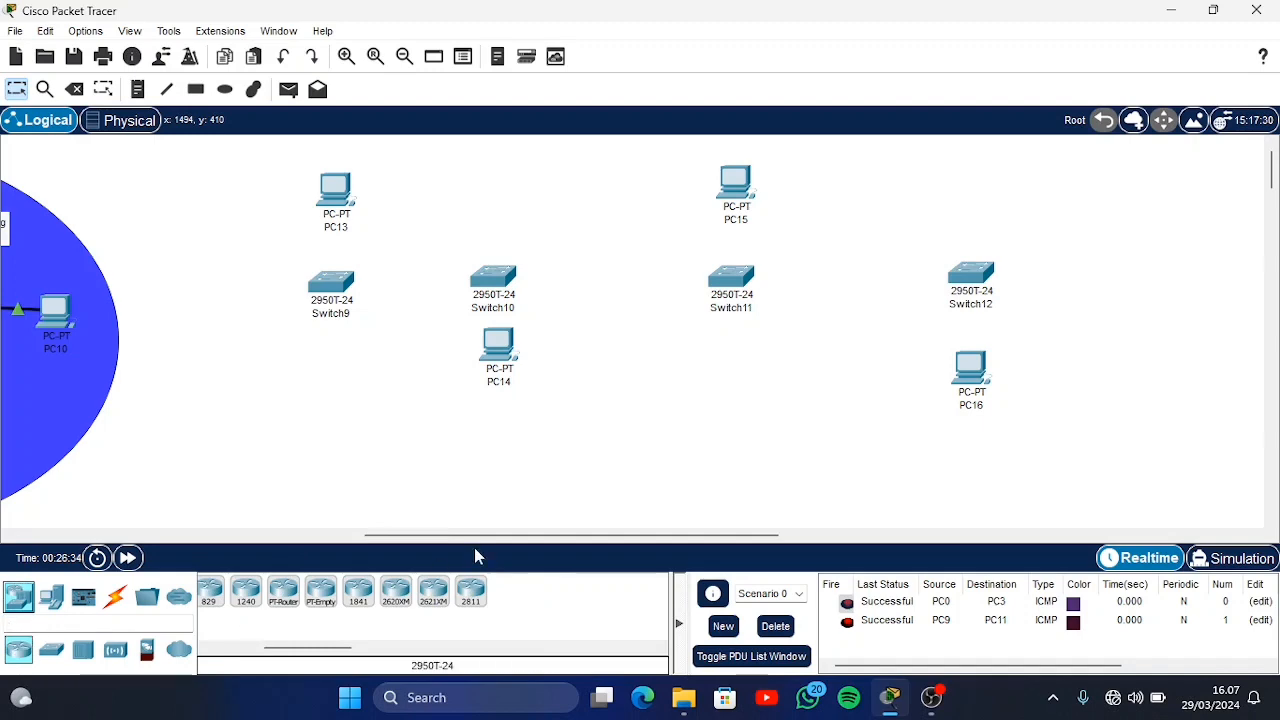
click(470, 594)
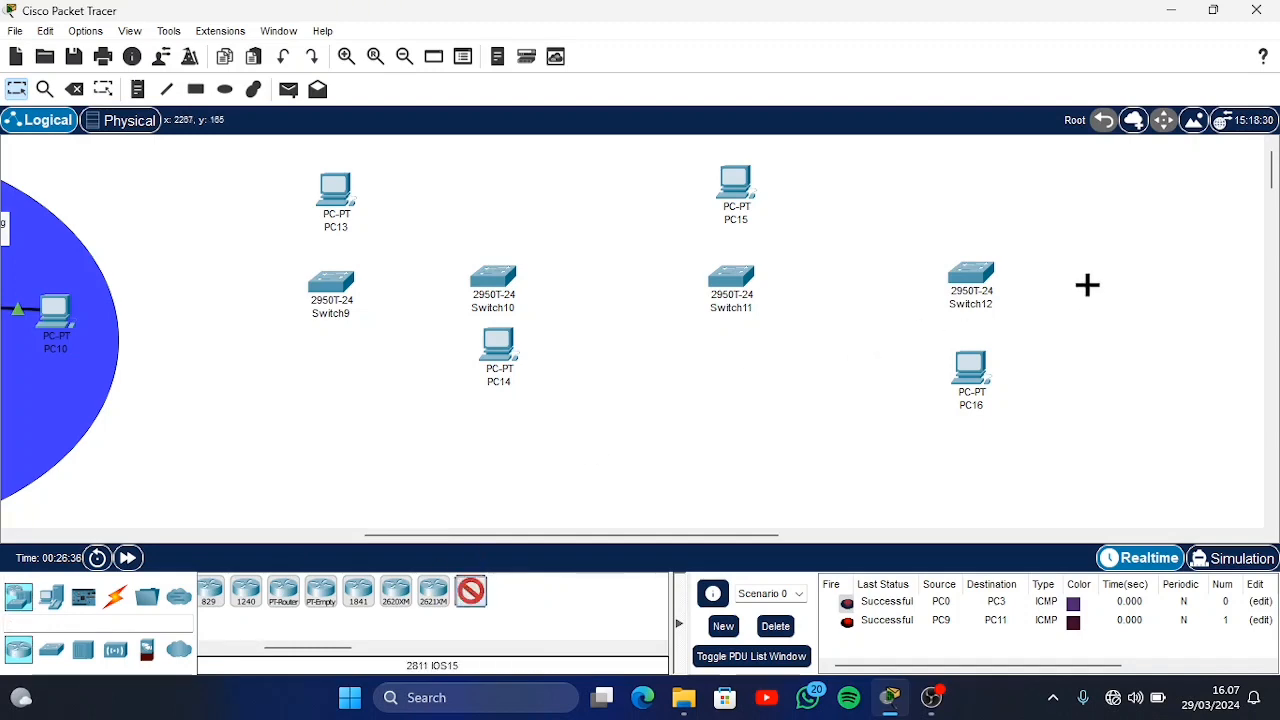
click(1172, 273)
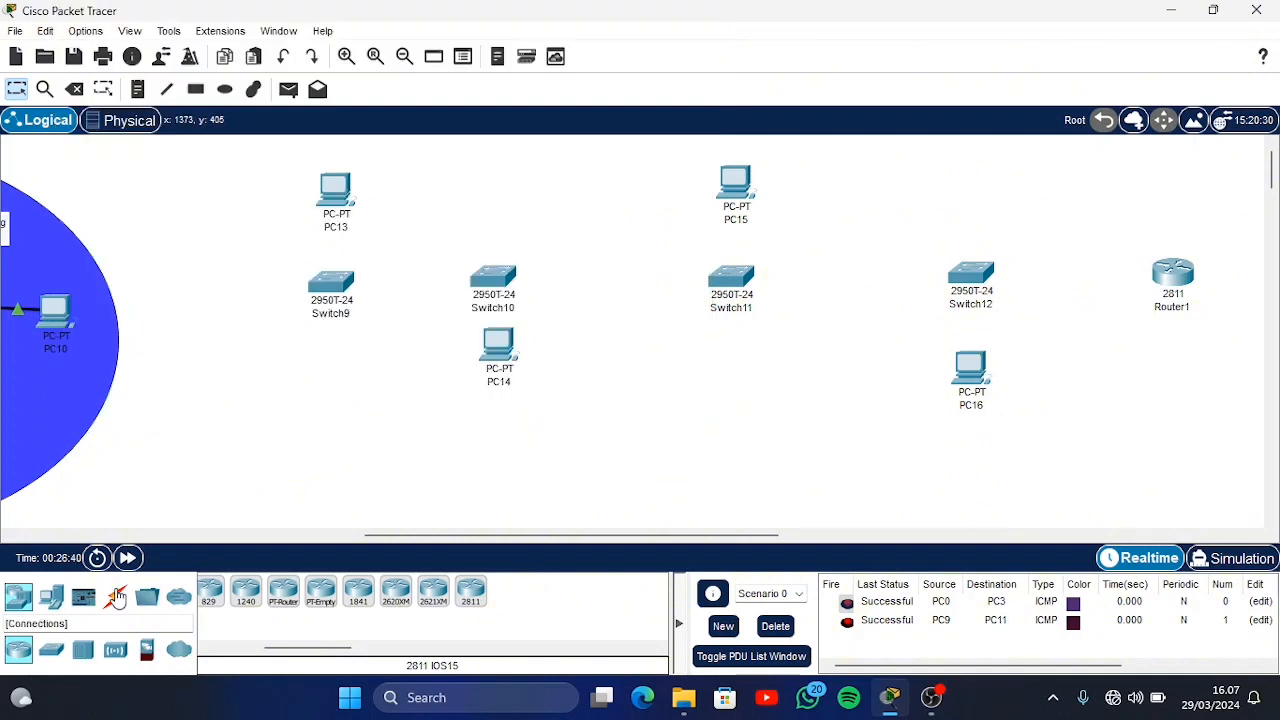
Connect Switch9 to PC13 with a copper straight-through cable
click(115, 597)
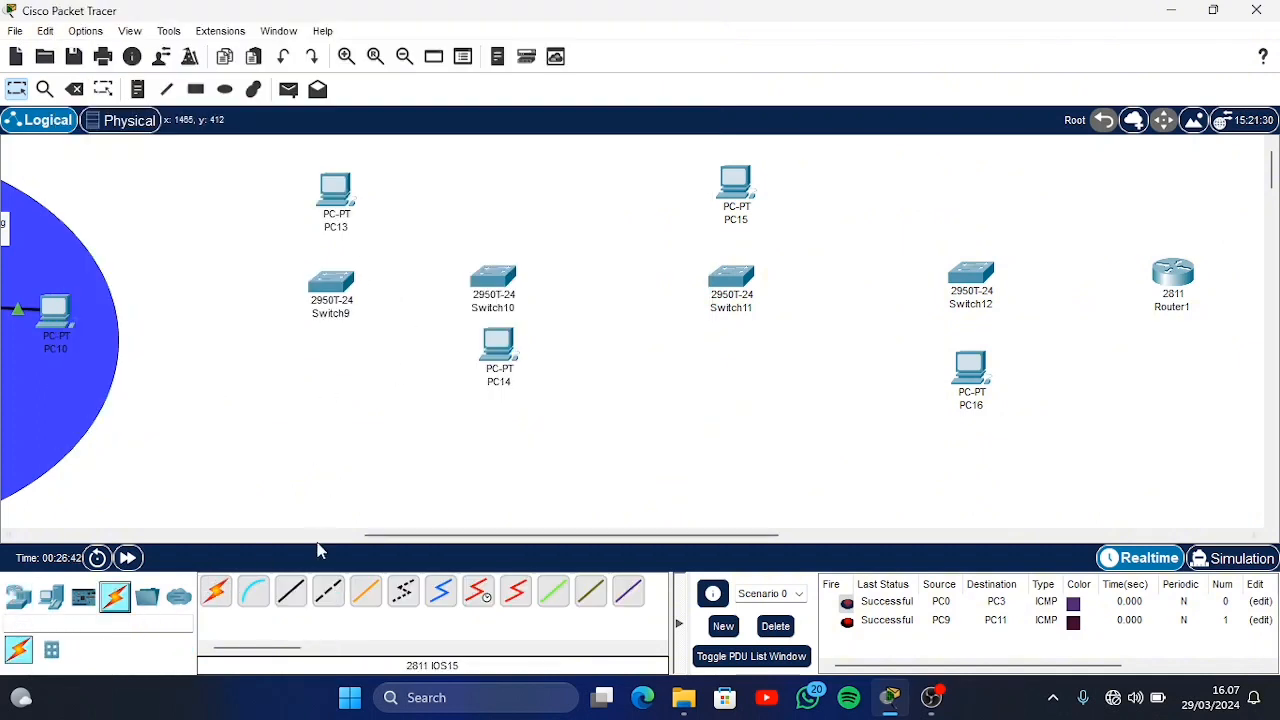
click(293, 598)
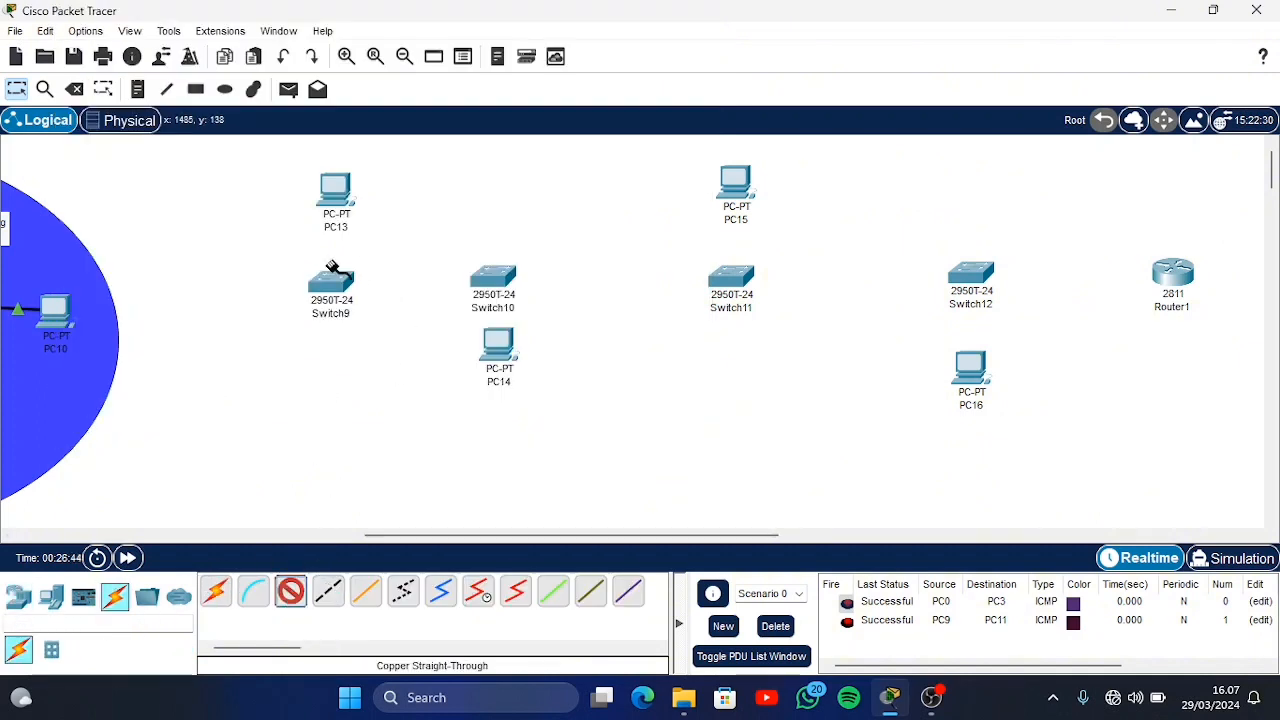
click(335, 272)
click(362, 34)
click(336, 190)
click(370, 260)
Connect Switch10 to PC14 with a copper straight-through cable and move PC14 slightly farther below the switch
click(293, 598)
click(492, 277)
click(545, 16)
click(498, 354)
click(545, 428)
drag(498, 345, 494, 368)
Connect Switch11 to PC15 and Switch12 to PC16 with copper straight-through cables
click(291, 595)
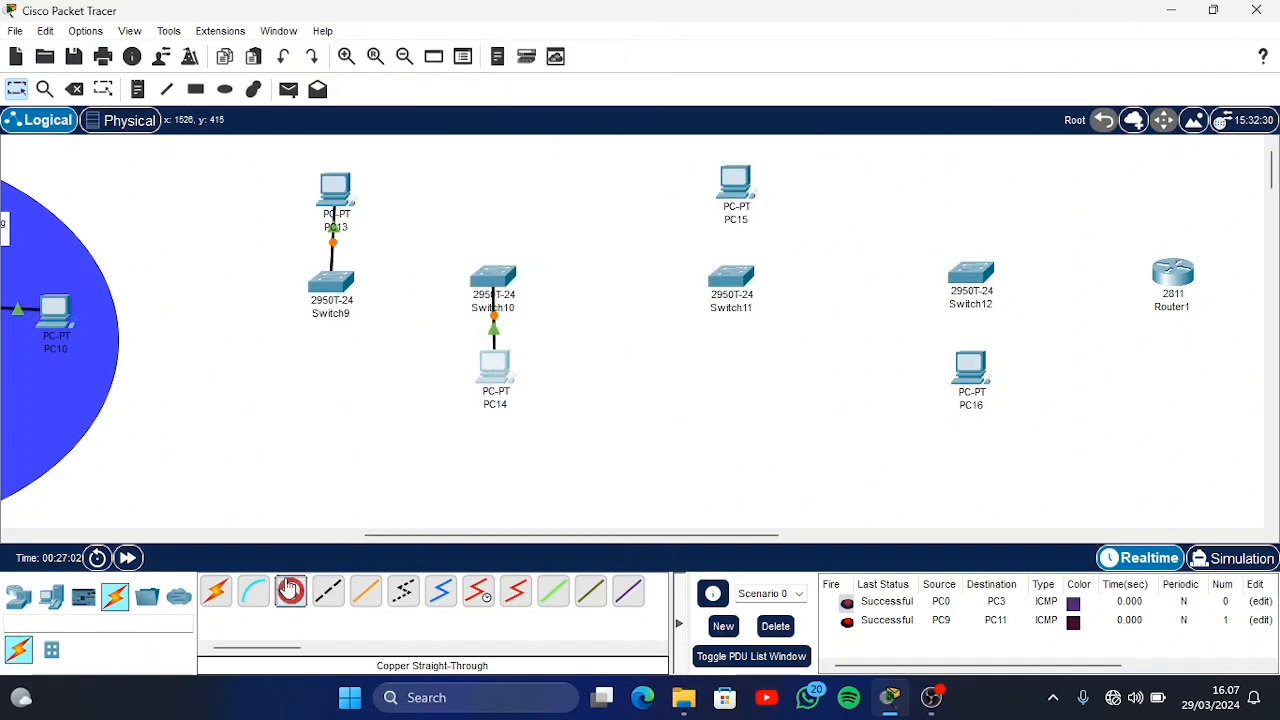
click(731, 277)
click(945, 366)
click(975, 395)
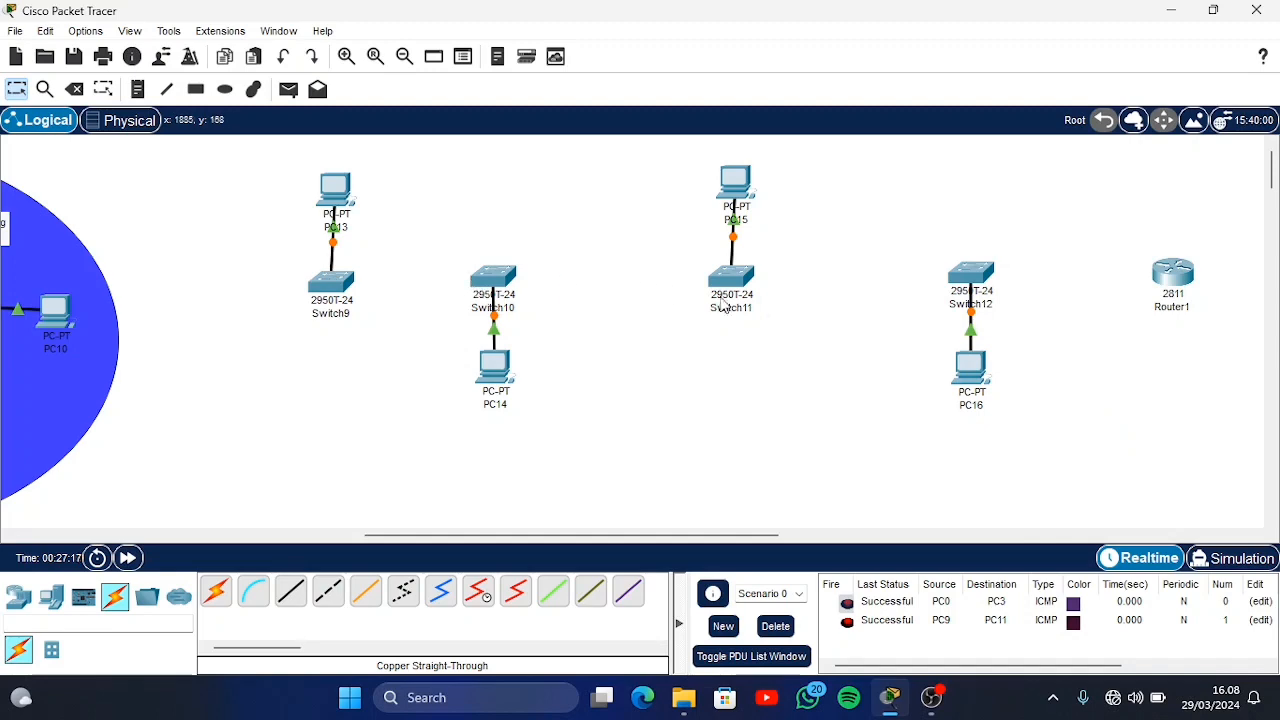
Link Switch9 to Switch10 and Switch10 to Switch11 with copper cross-over cables
click(329, 594)
click(332, 281)
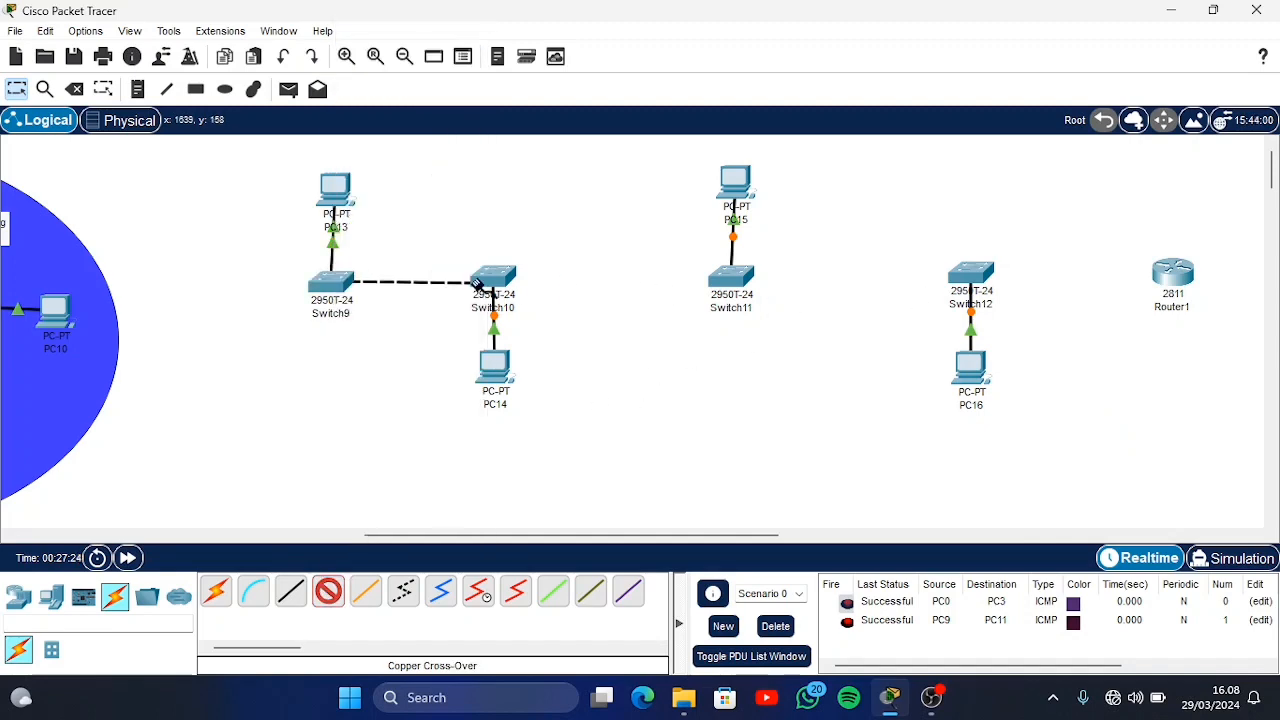
click(485, 281)
click(329, 594)
click(496, 277)
click(640, 60)
click(734, 277)
Link Switch11 to Switch12 with a copper cross-over cable to complete the switch line
click(333, 597)
click(733, 277)
click(795, 38)
click(975, 275)
click(1037, 41)
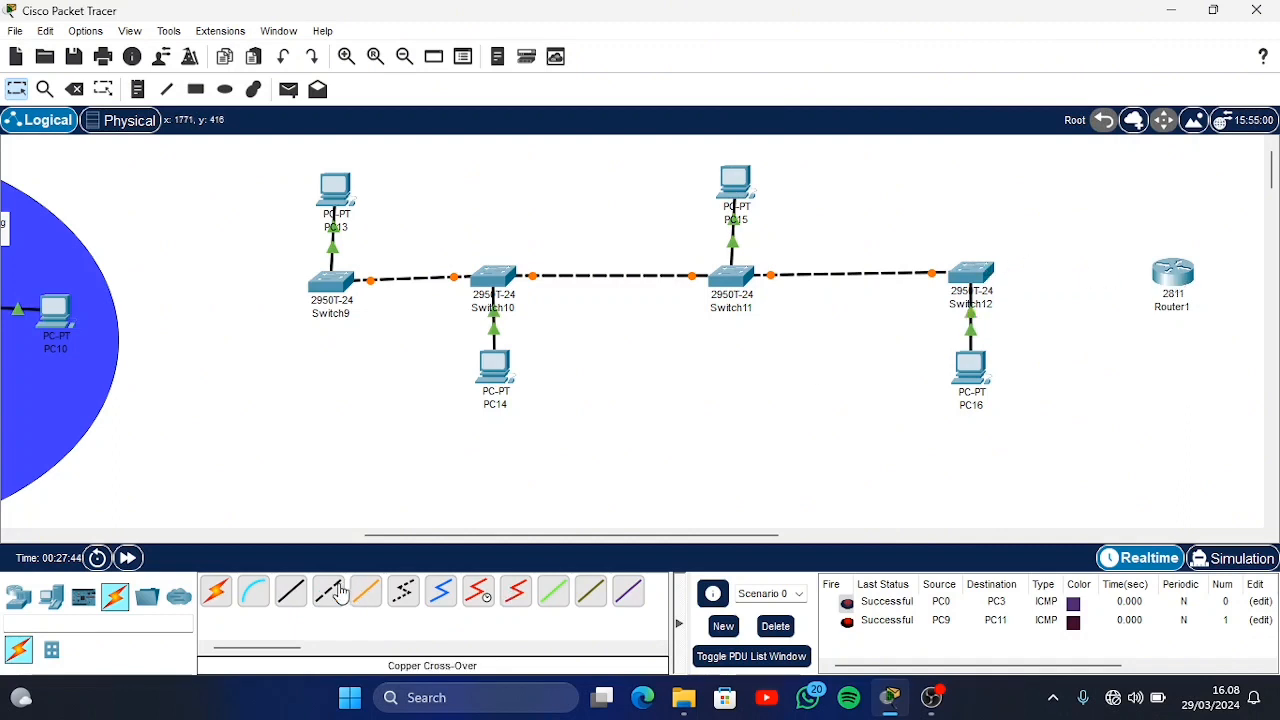
Connect Switch12 to the 2811 router with a copper straight-through cable
click(291, 592)
click(971, 277)
click(1032, 38)
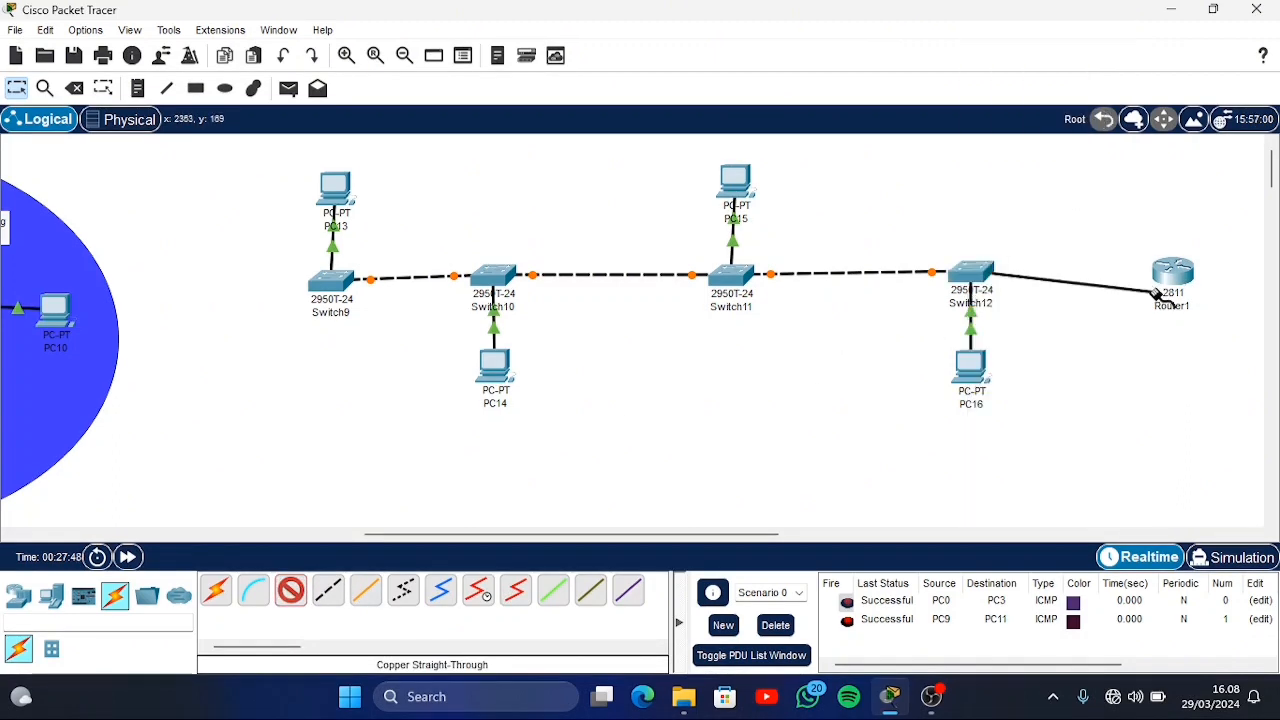
click(1172, 272)
click(1176, 340)
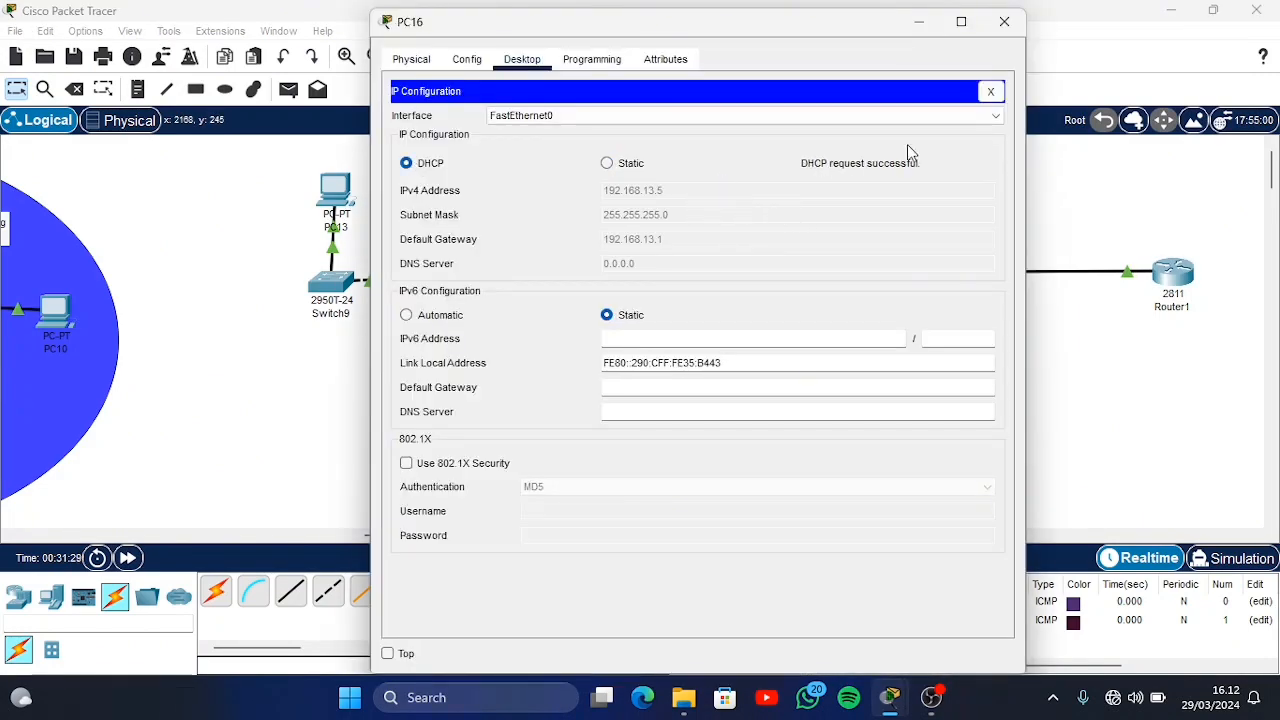
Close PC16's IP configuration and device window, and delete the earlier test PDUs from Scenario 0
click(998, 90)
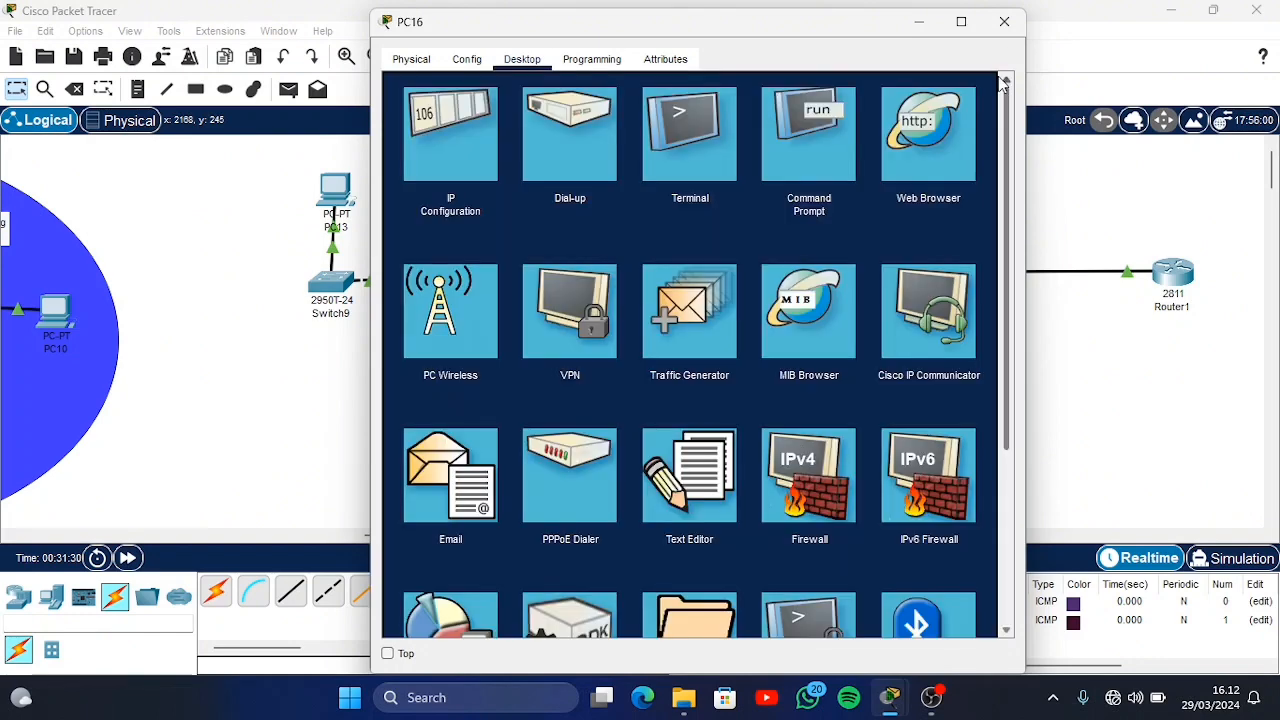
click(1004, 21)
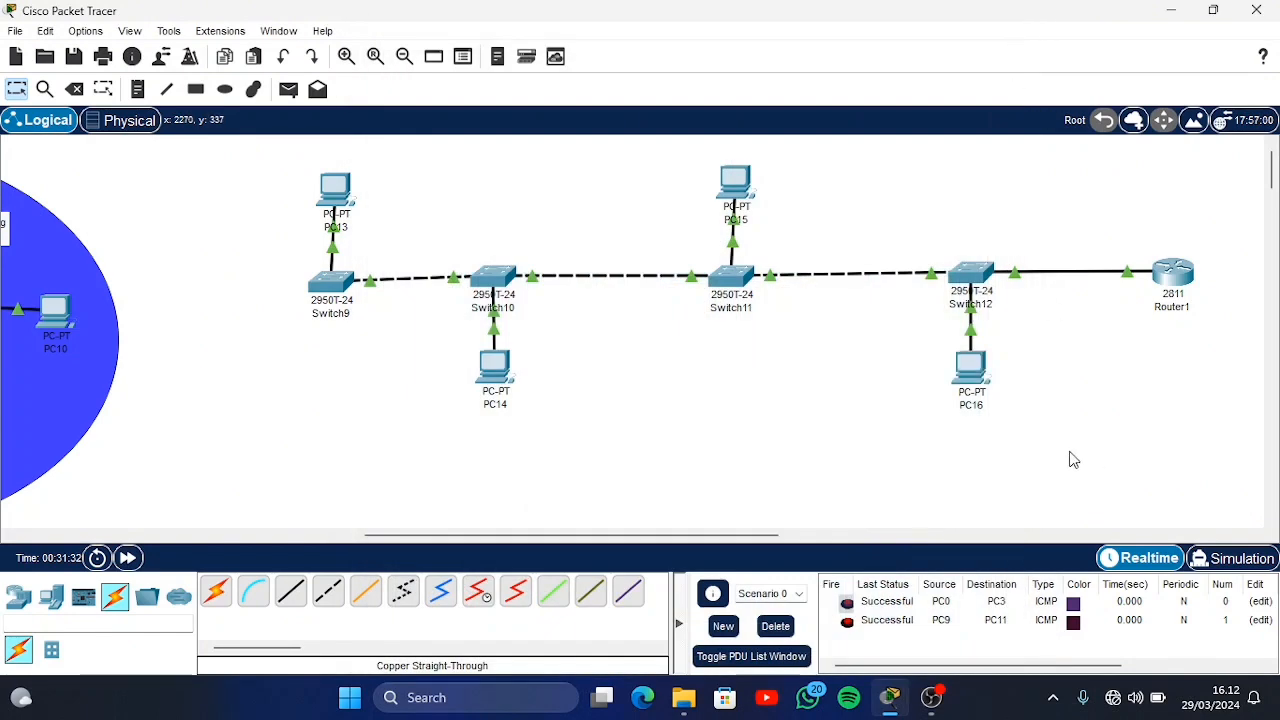
click(775, 626)
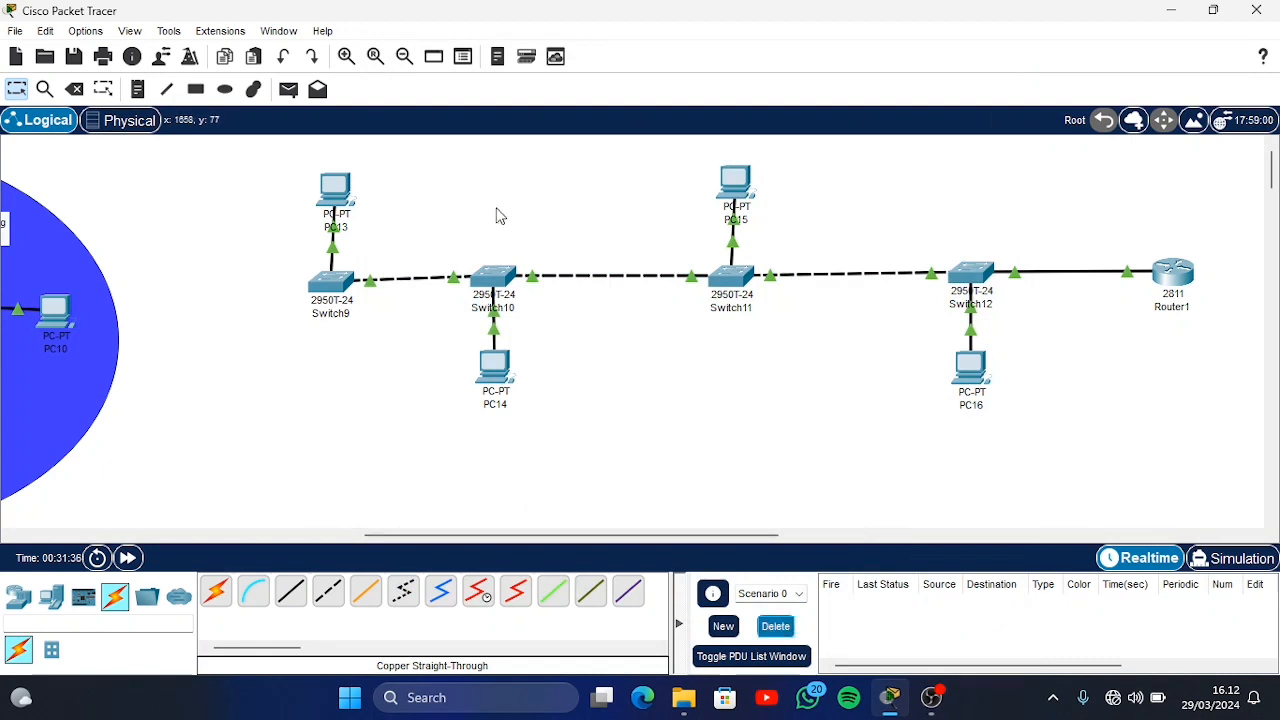
Send a simple PDU from PC13 to PC16 to test the new line of switches
click(288, 90)
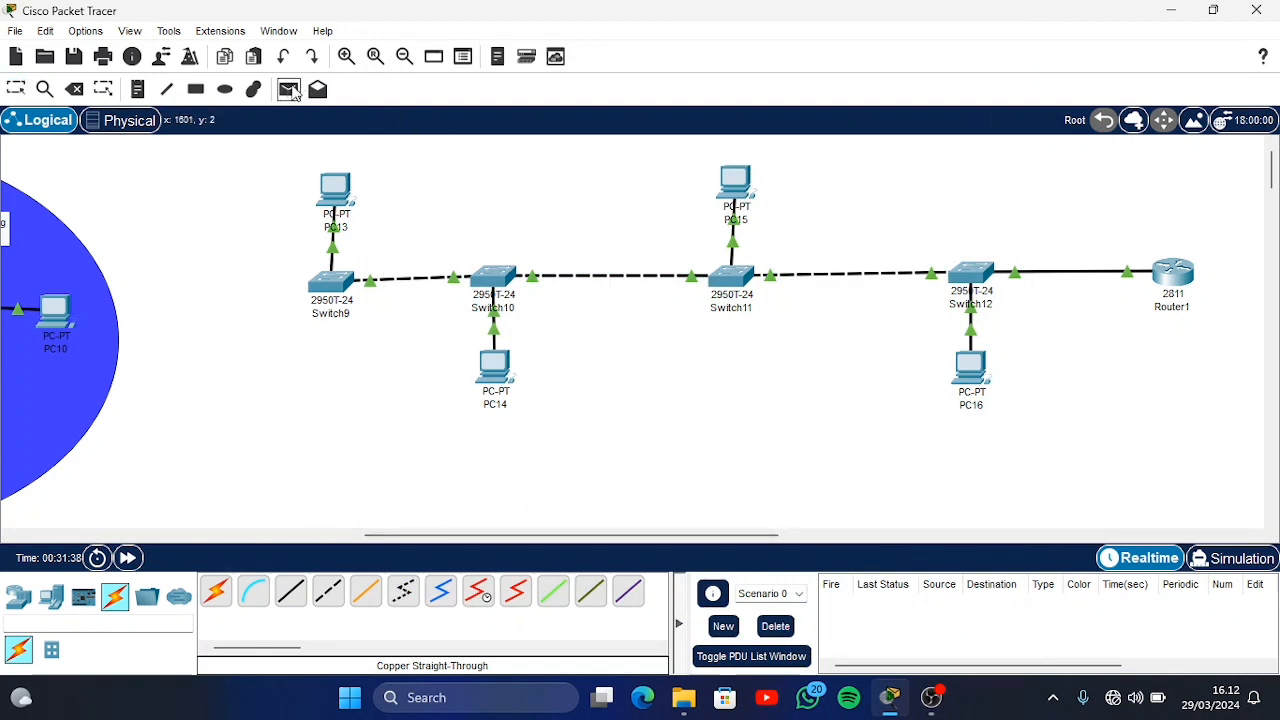
click(322, 183)
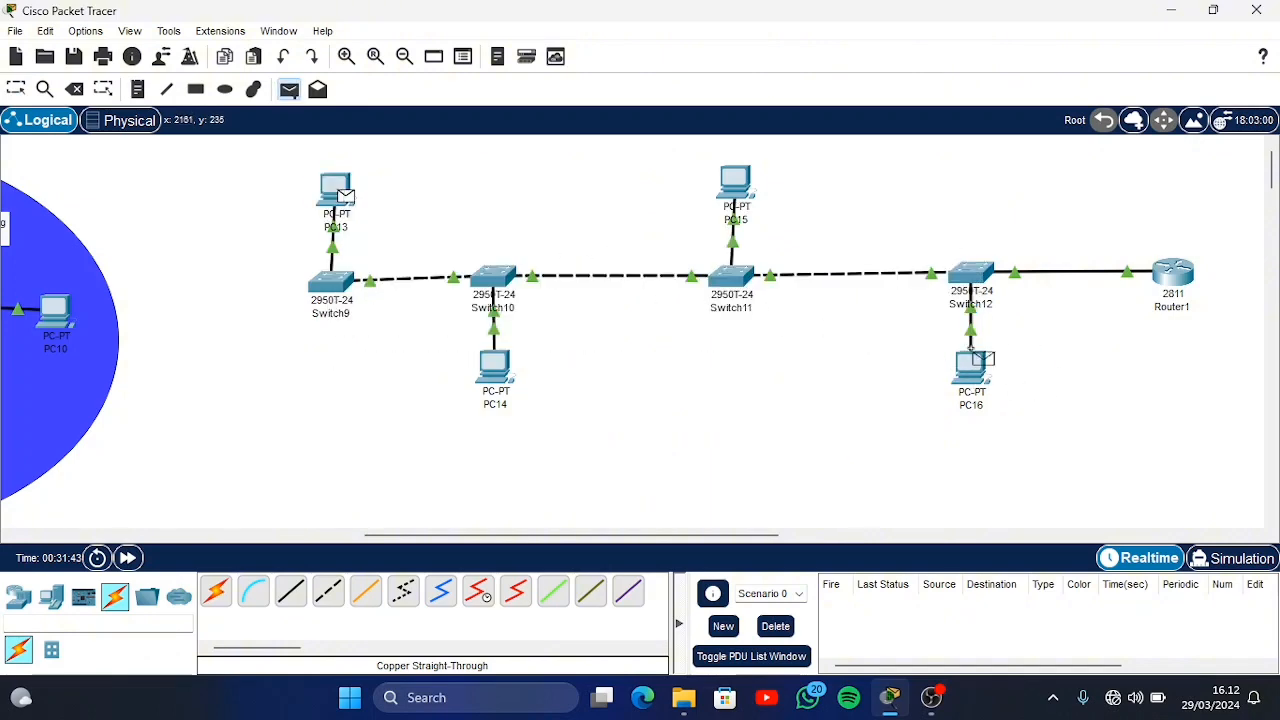
click(965, 368)
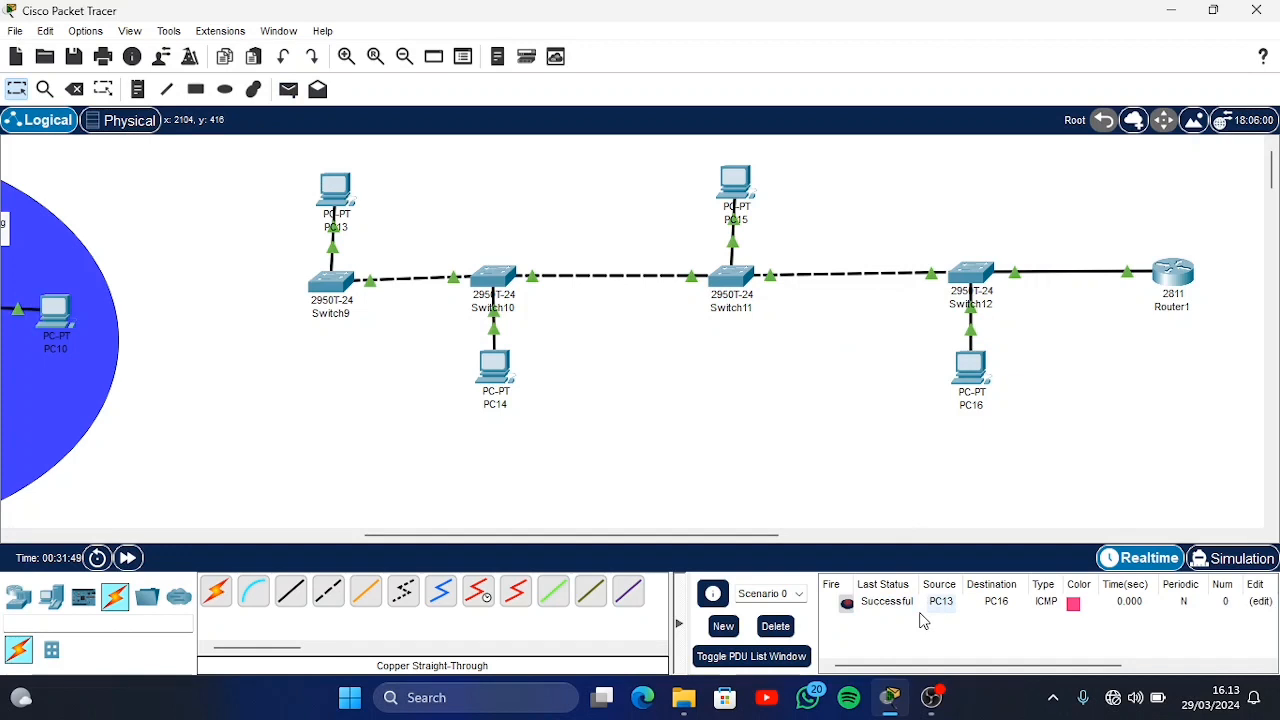
Play the PDU from PC13 to PC16 in Simulation mode, follow its path along the switches and return to Realtime mode
click(1225, 560)
click(1152, 350)
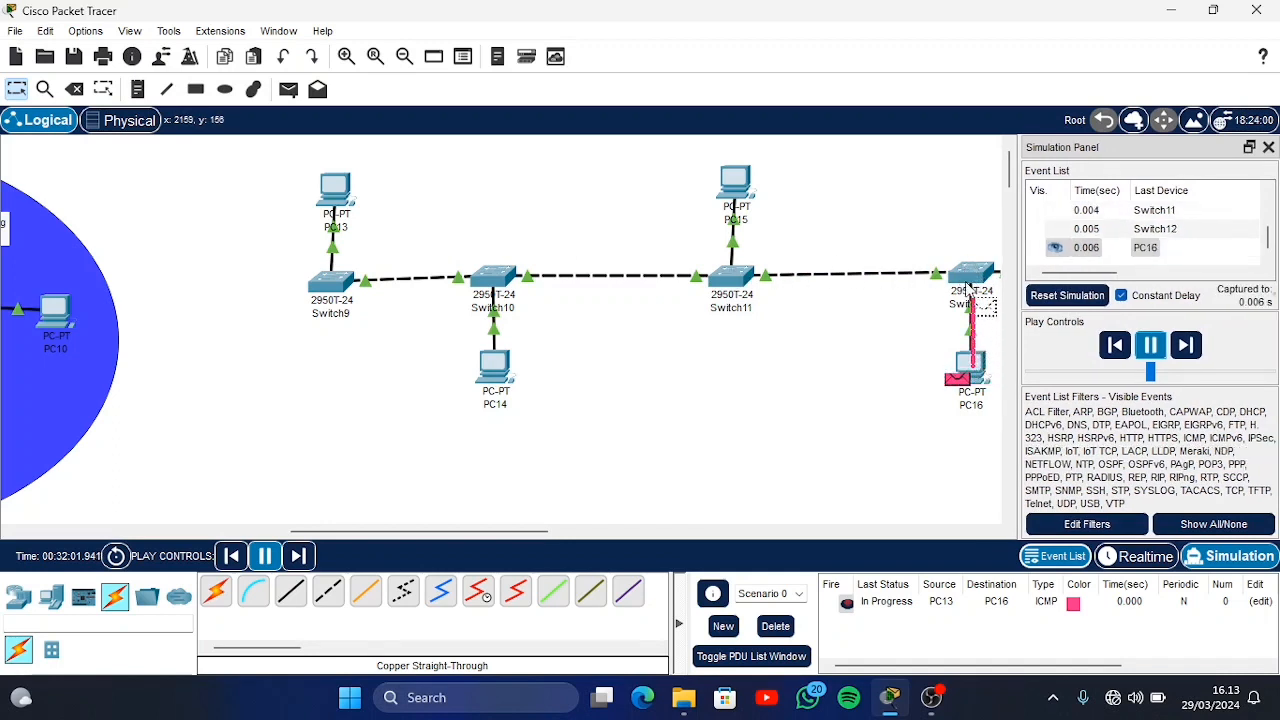
mouse_move(968, 371)
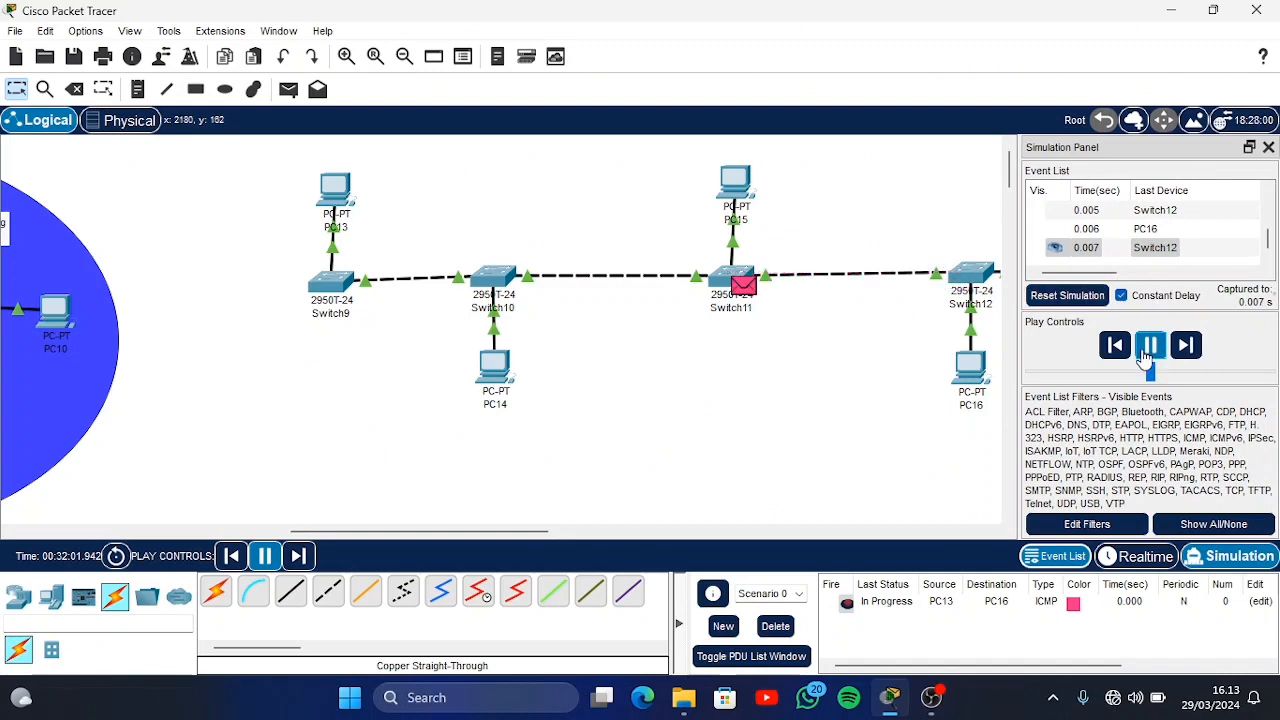
click(1135, 557)
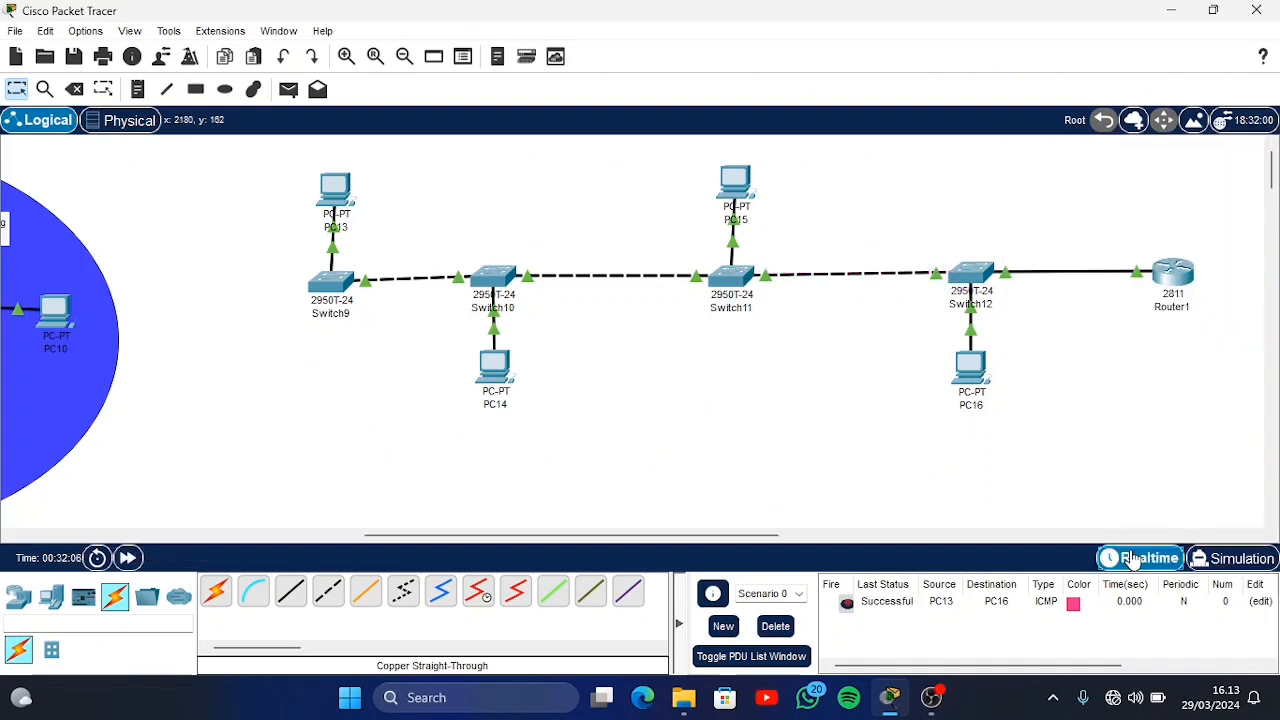